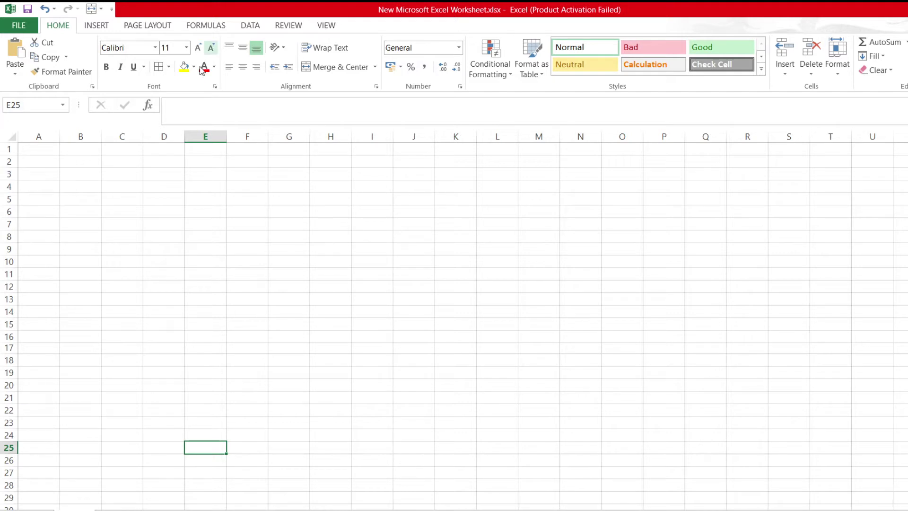
Move between cells A1 to D2 and B4 of the empty worksheet
click(35, 145)
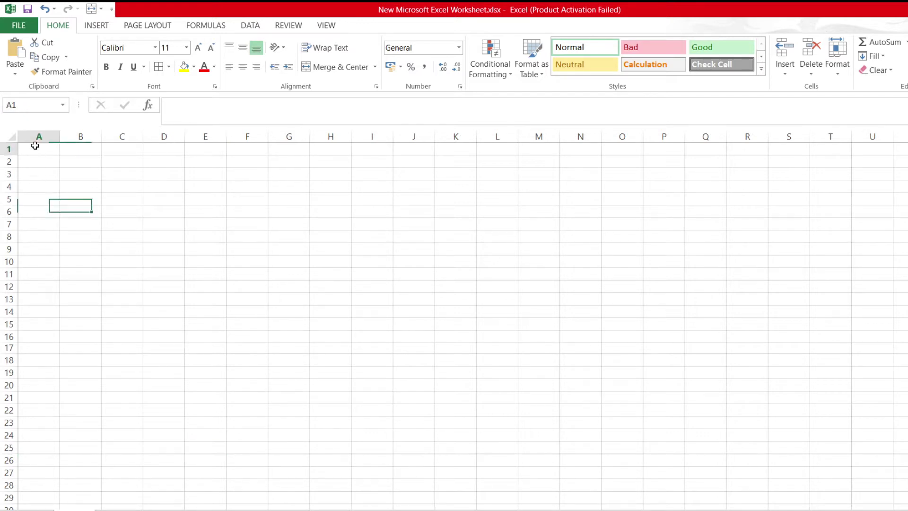
click(33, 164)
click(84, 164)
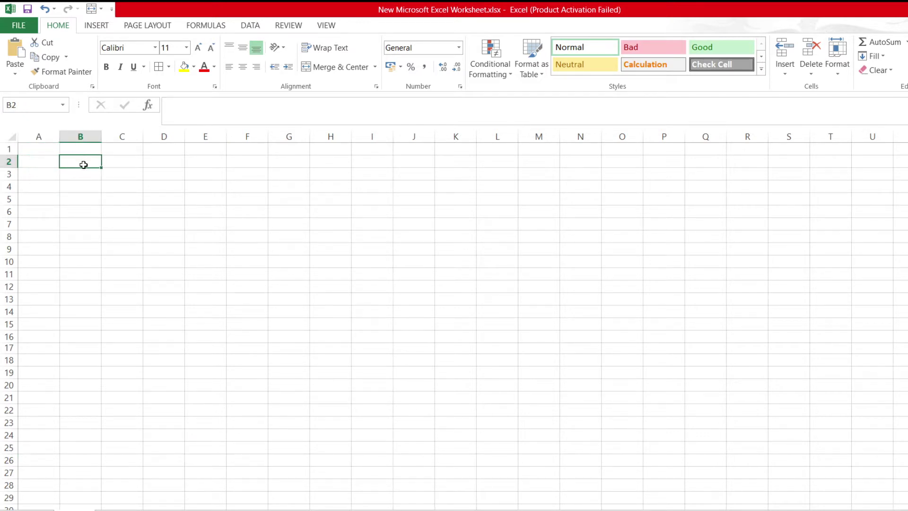
click(65, 176)
click(69, 189)
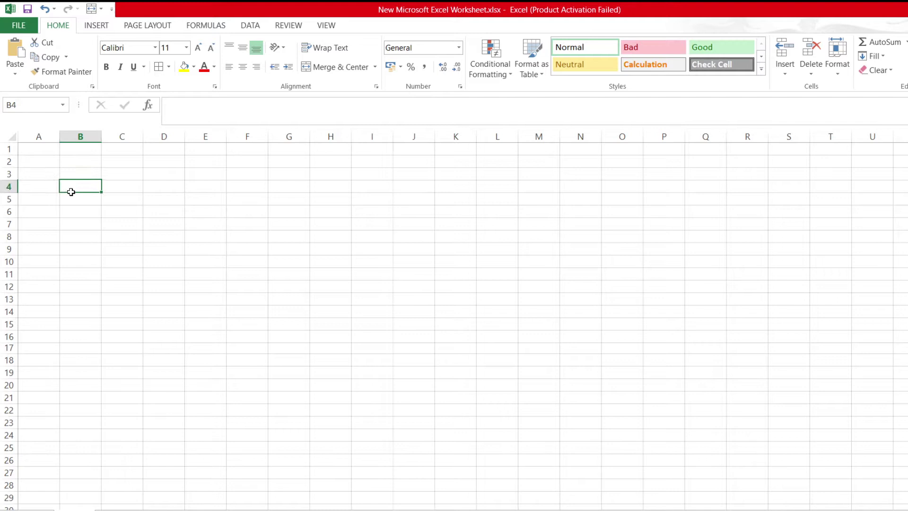
click(78, 160)
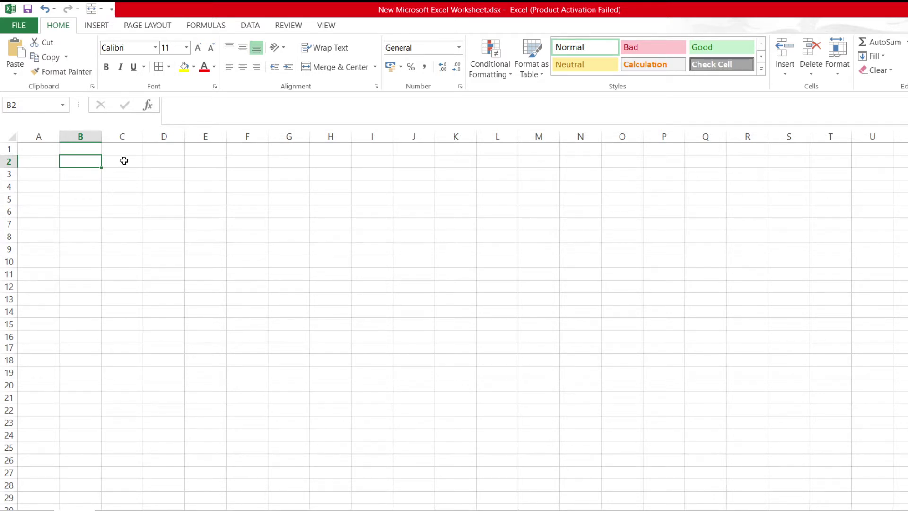
click(124, 161)
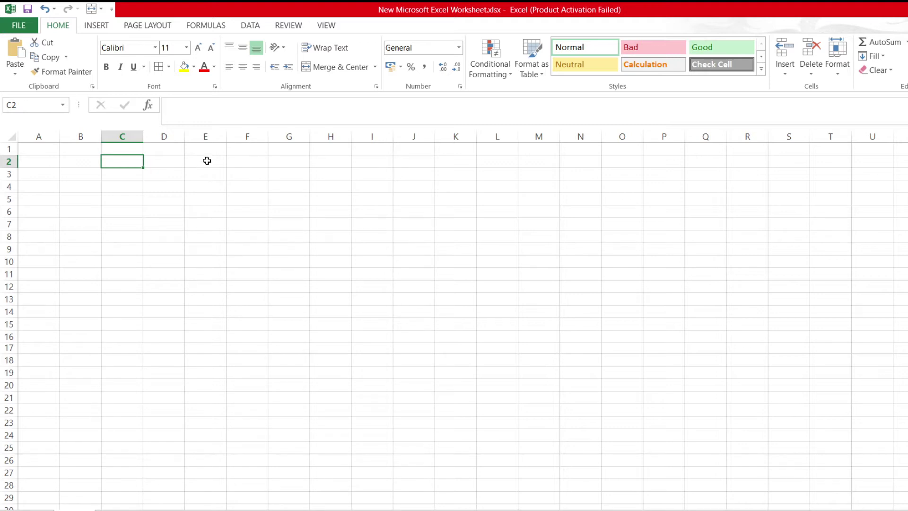
click(207, 161)
click(162, 162)
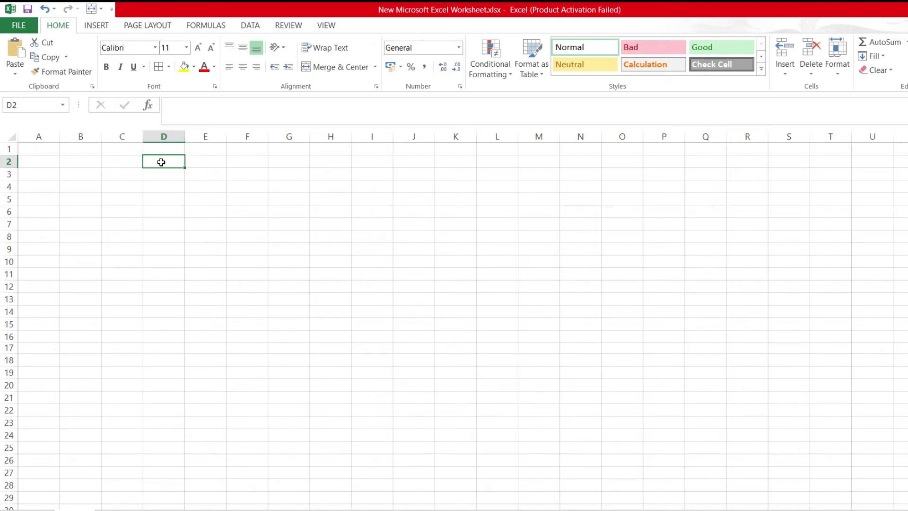
click(124, 163)
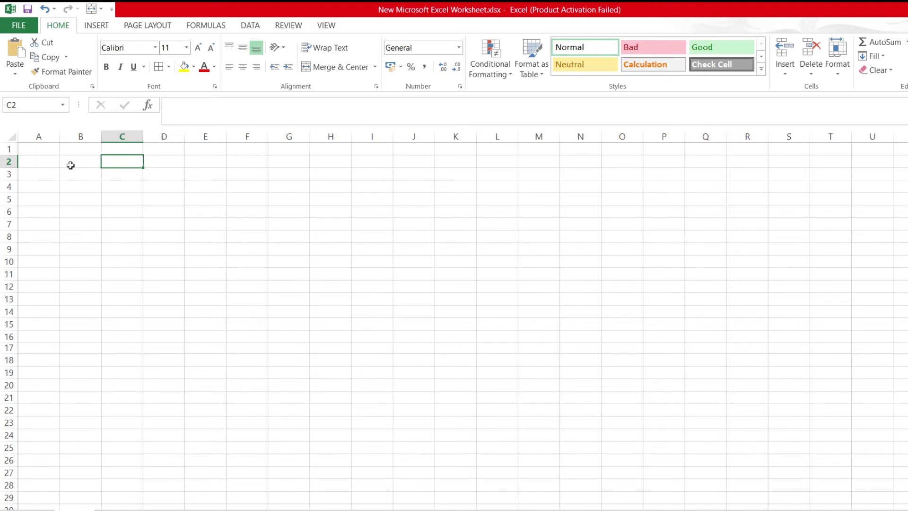
click(41, 165)
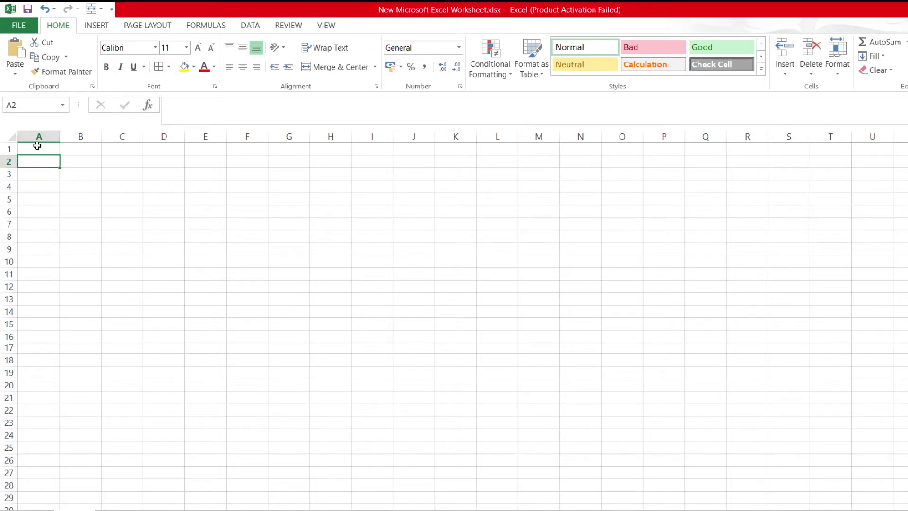
click(38, 147)
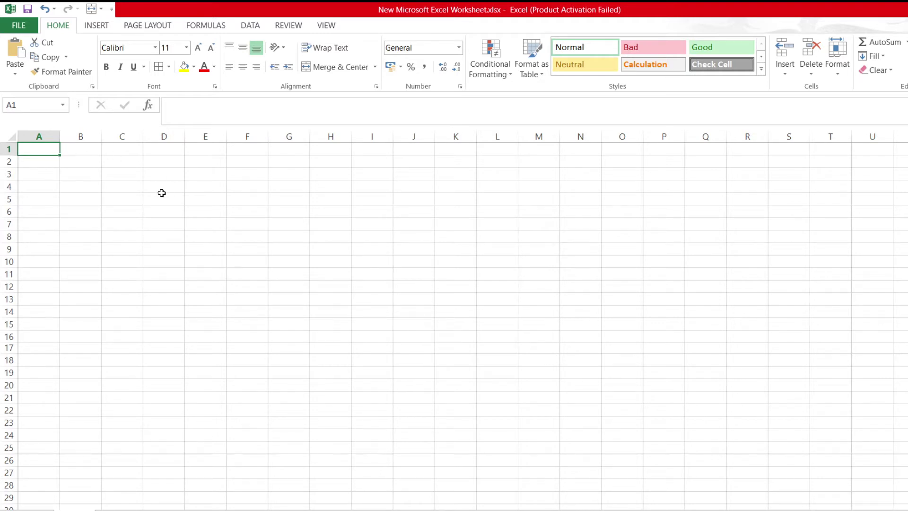
Zoom in on the worksheet with the mouse wheel and reselect cell A1
scroll(55, 176, up, 1)
scroll(50, 170, up, 1)
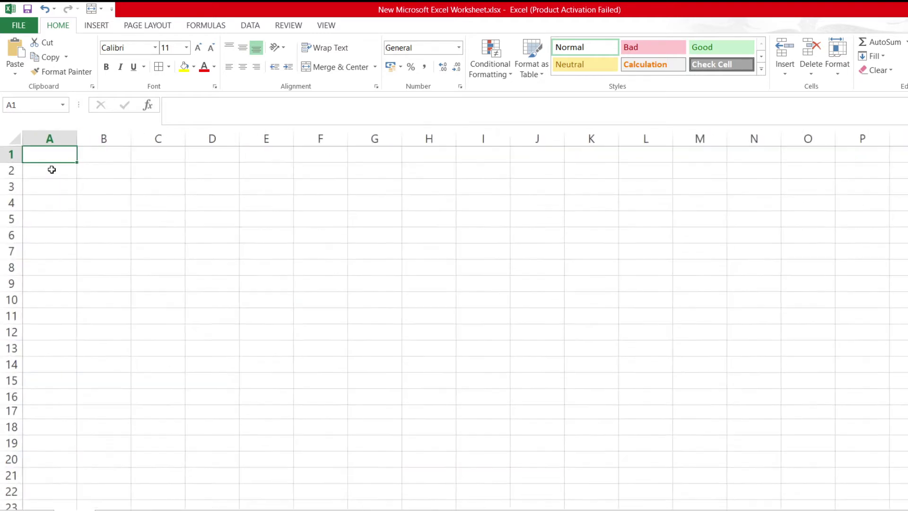
scroll(50, 169, up, 1)
scroll(89, 169, up, 1)
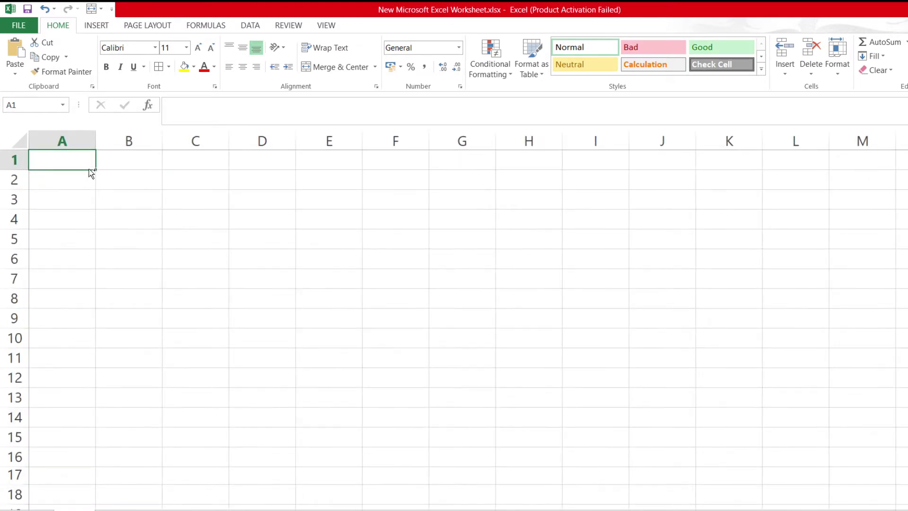
scroll(89, 171, up, 1)
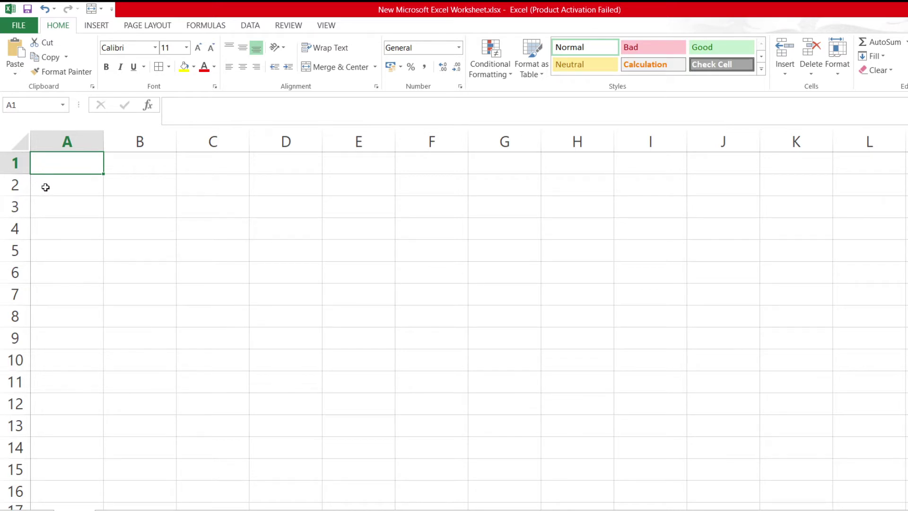
click(46, 188)
click(58, 169)
Enter the headers Roll, Phy and Chem in A1 through C1
text(R)
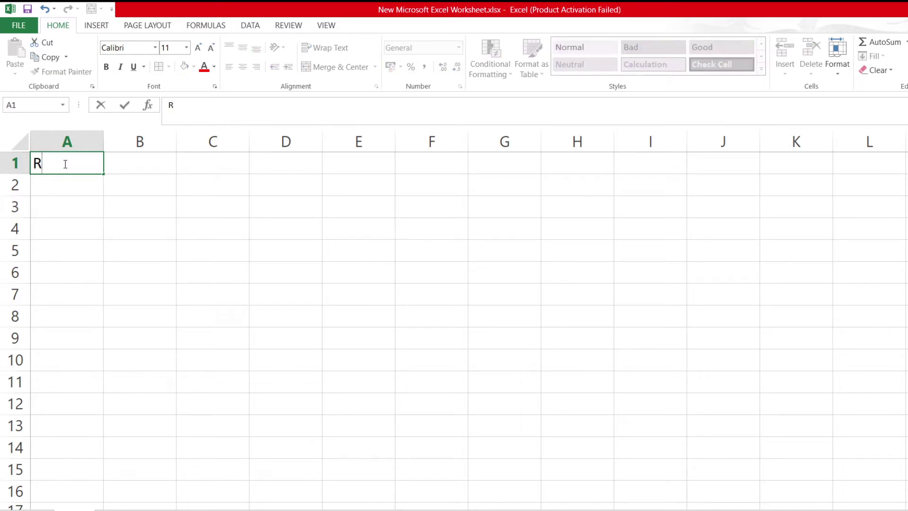
text(oll)
key(Tab)
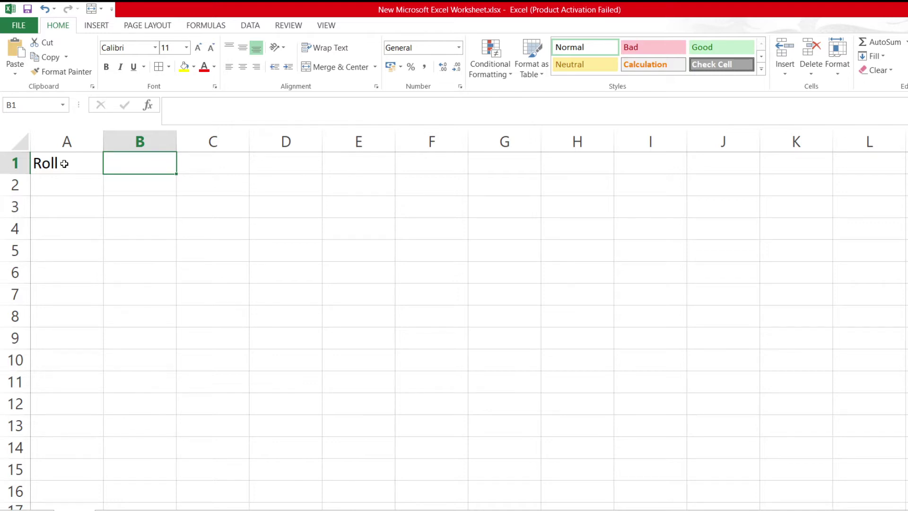
text(Ph)
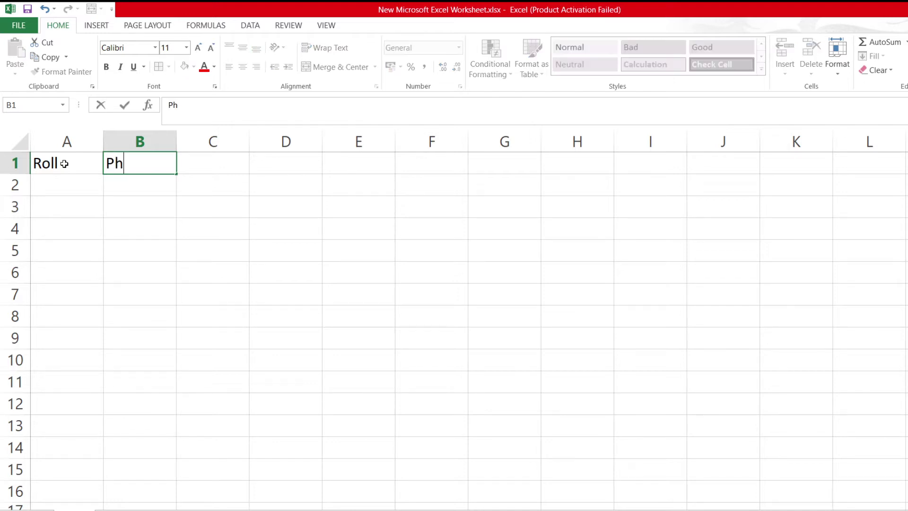
text(y)
key(Tab)
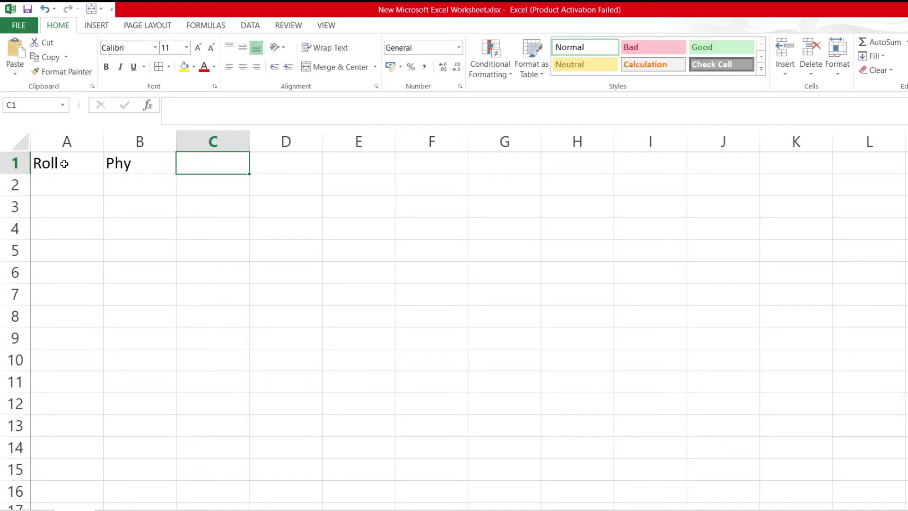
key(ctrl+c)
text(he)
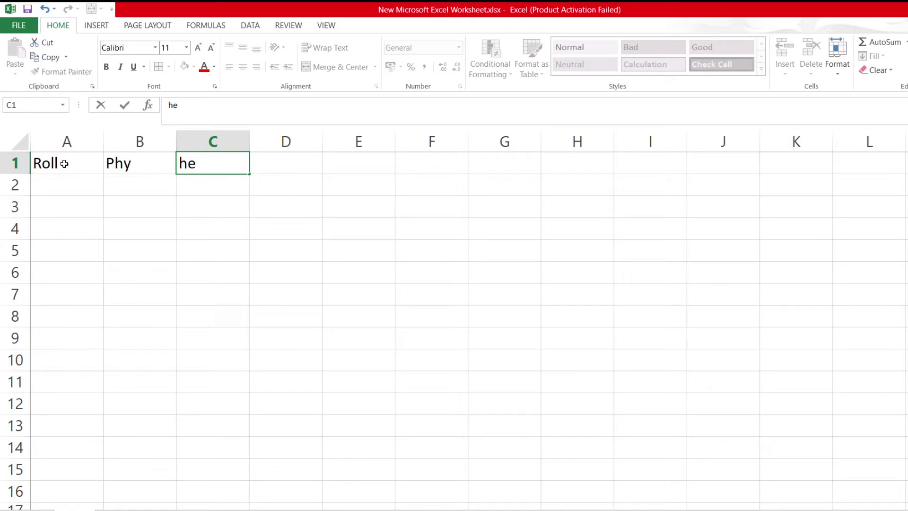
key(BackSpace)
key(BackSpace)
text(he)
key(BackSpace)
key(BackSpace)
text(Ch)
text(em)
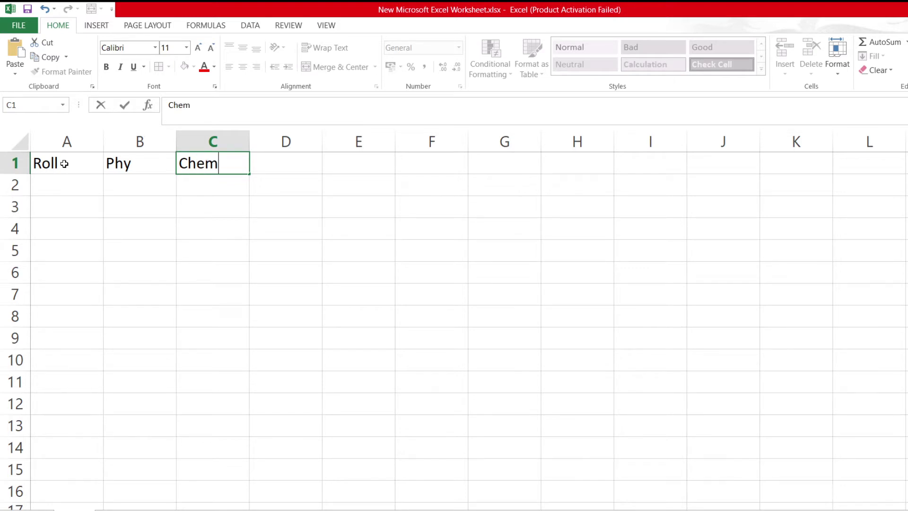
click(278, 156)
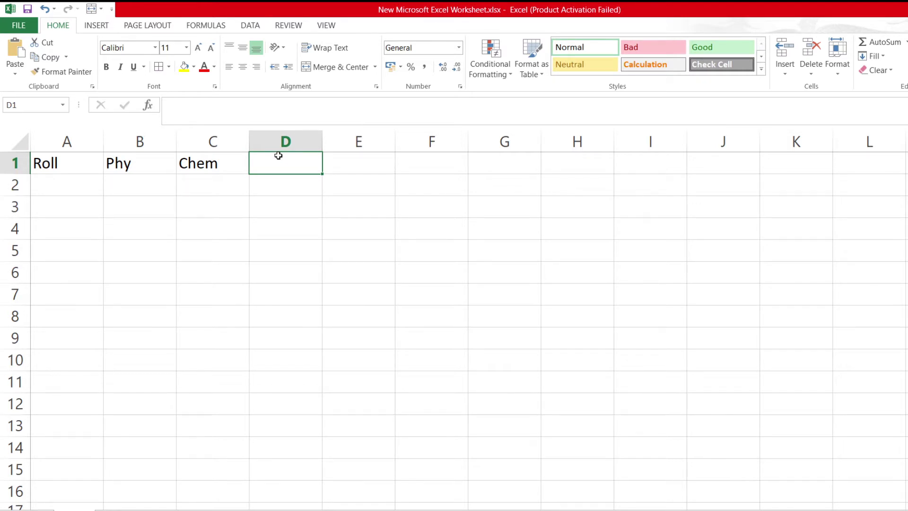
Enter the headers Math, Total, Aveg, Max and Min in D1 through H1
text(P)
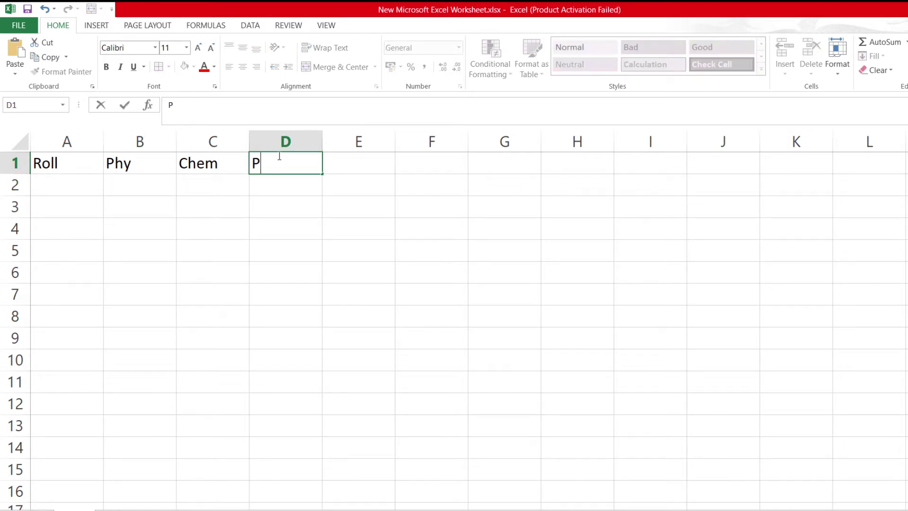
key(BackSpace)
text(M)
text(at)
text(h)
key(Tab)
text(T)
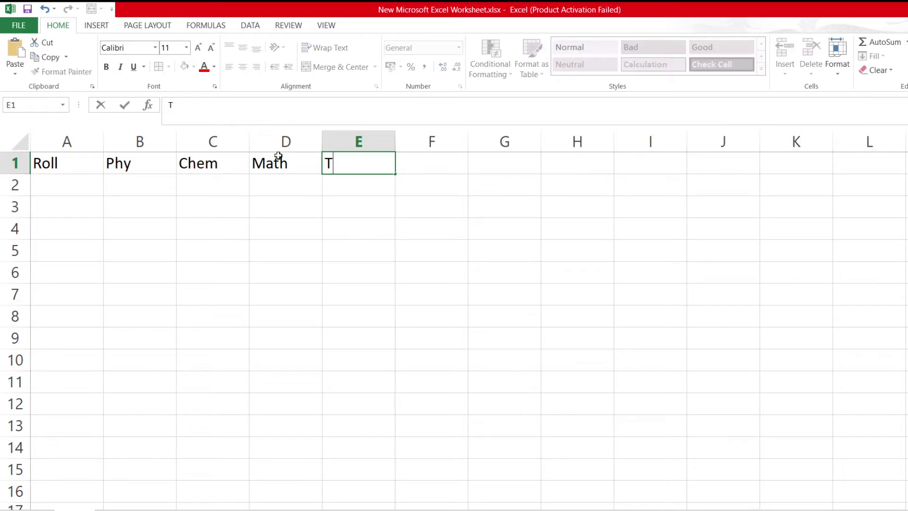
text(ota)
text(l)
key(Tab)
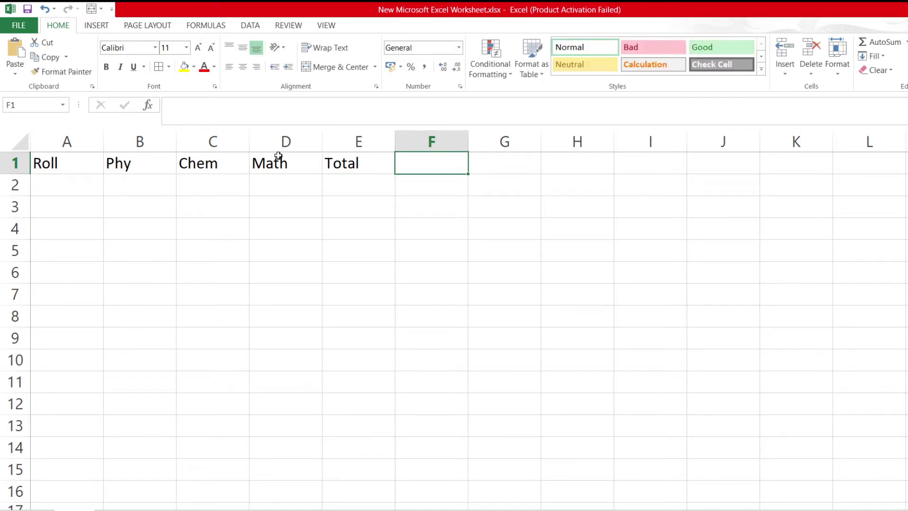
text(Ave)
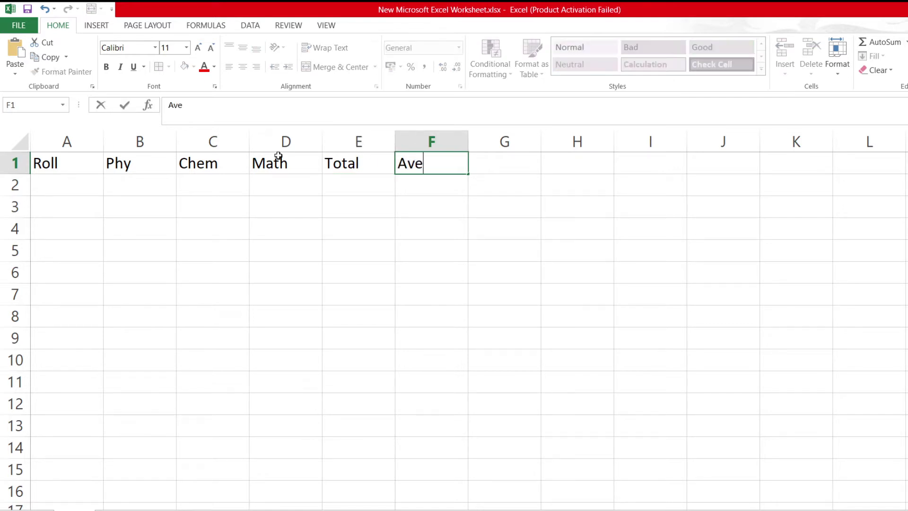
text(g)
key(Tab)
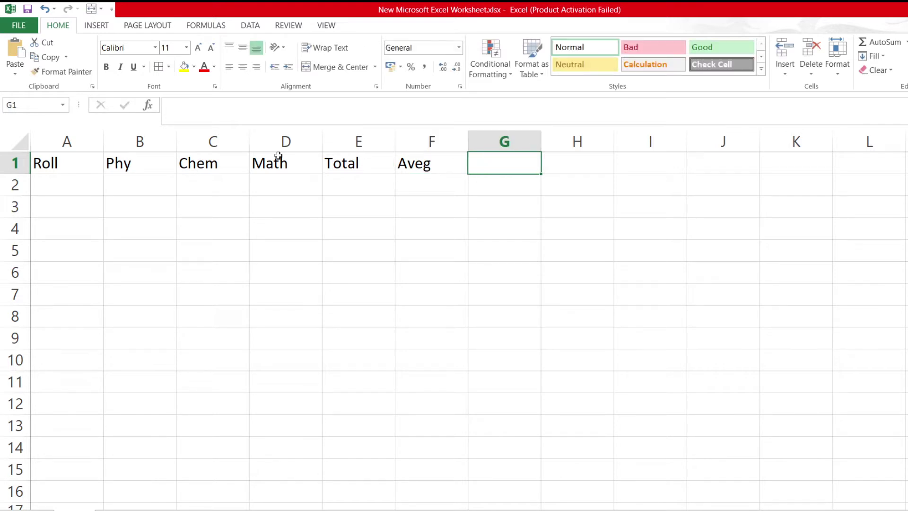
text(Ma)
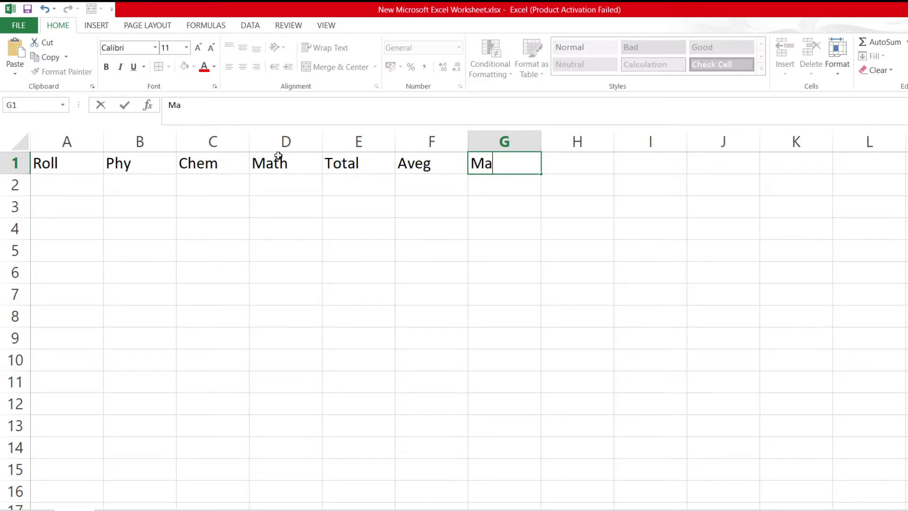
text(x)
key(Tab)
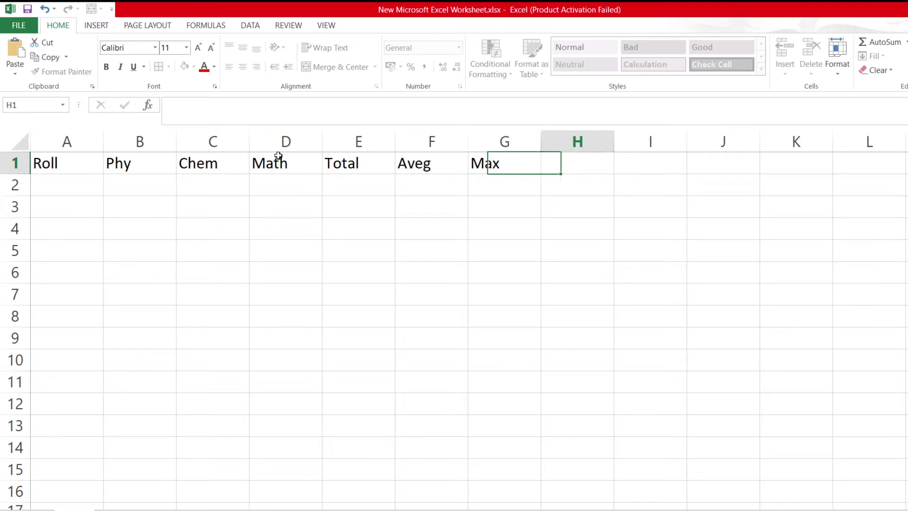
text(M)
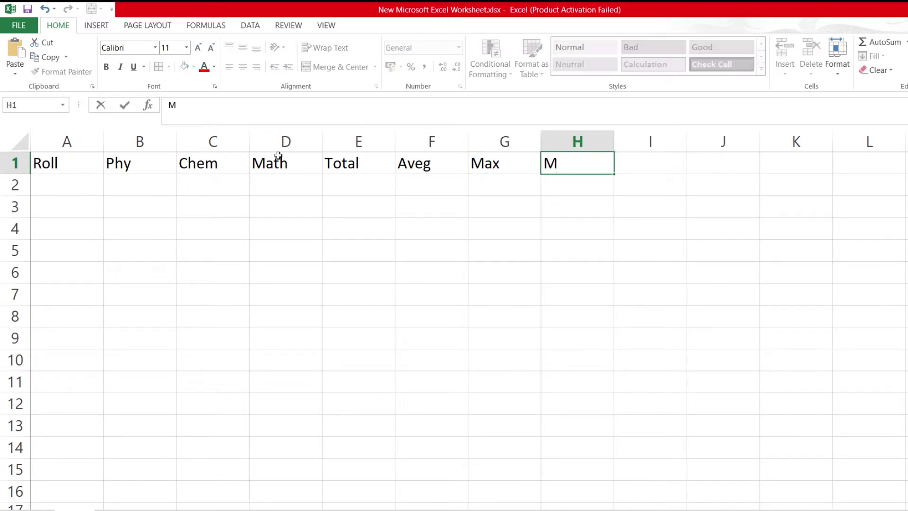
text(in)
Confirm Min in H1 and check the header cells across row 1
click(55, 165)
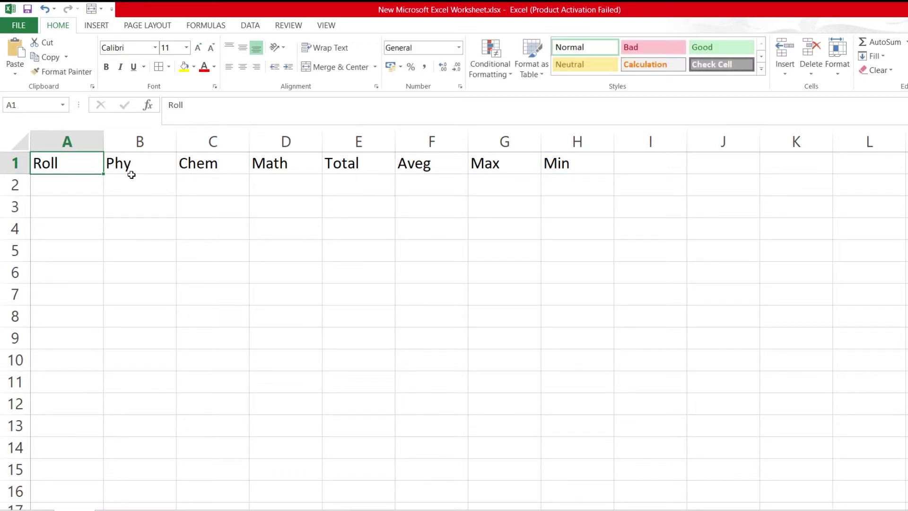
click(163, 167)
click(227, 170)
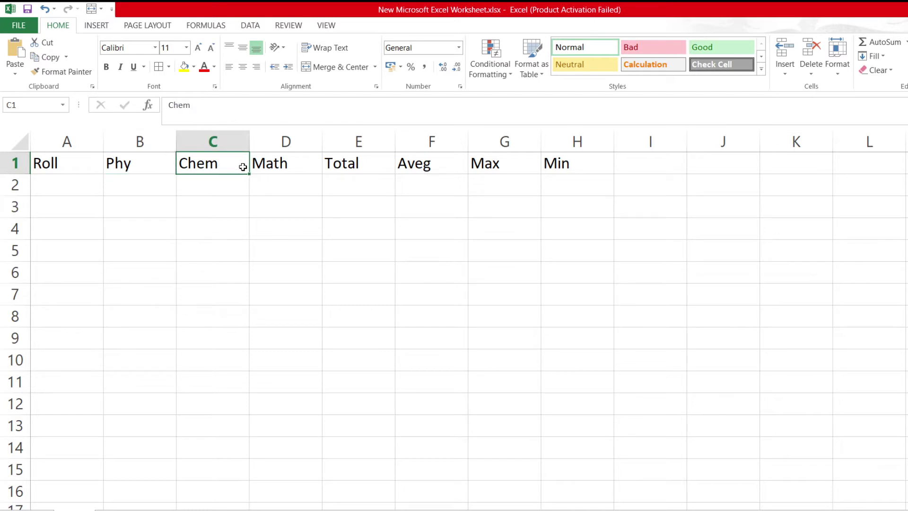
click(283, 166)
click(357, 166)
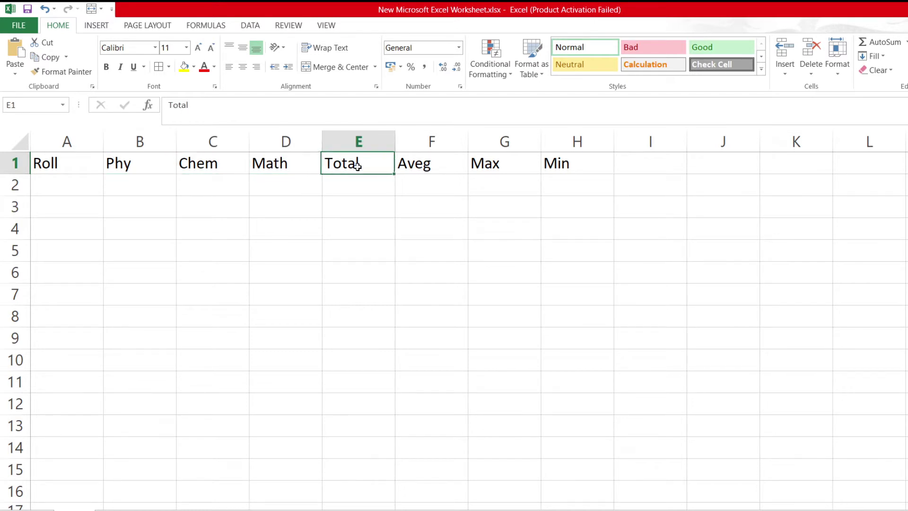
click(428, 165)
click(496, 164)
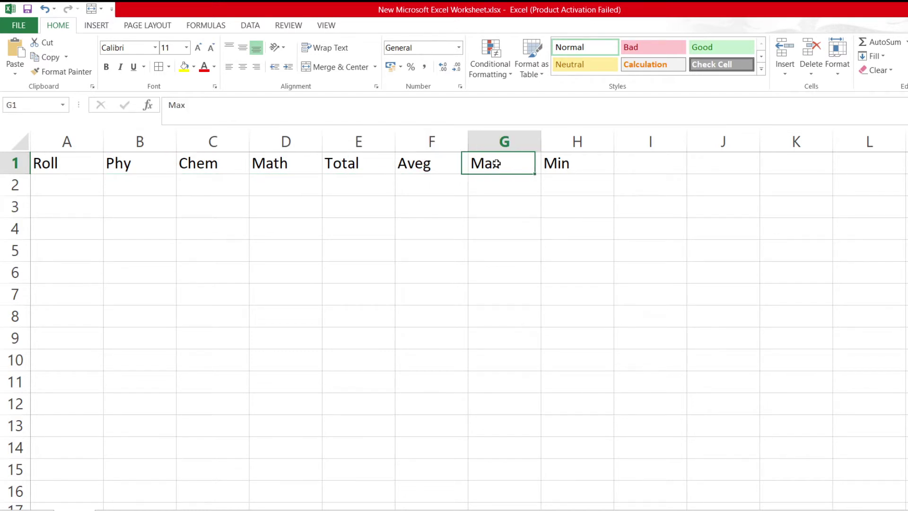
Enter roll number 201 in cells A2 and A3
click(50, 182)
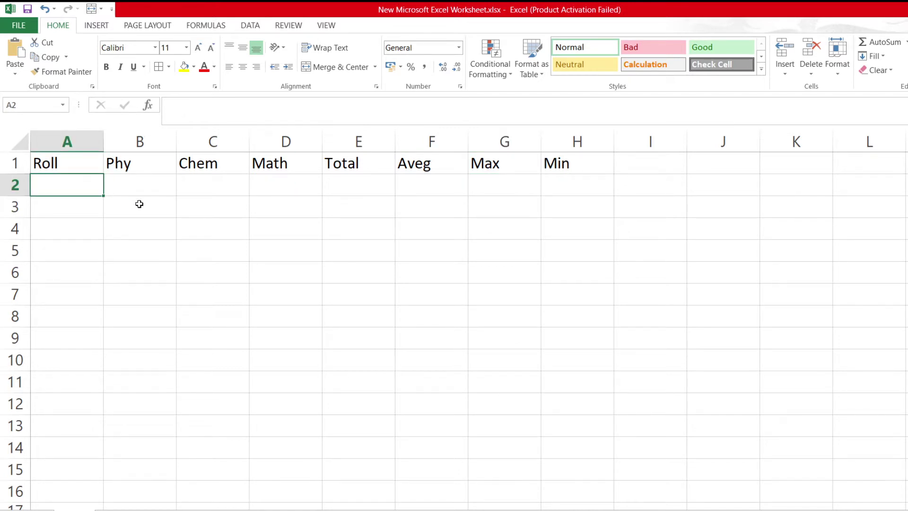
text(20)
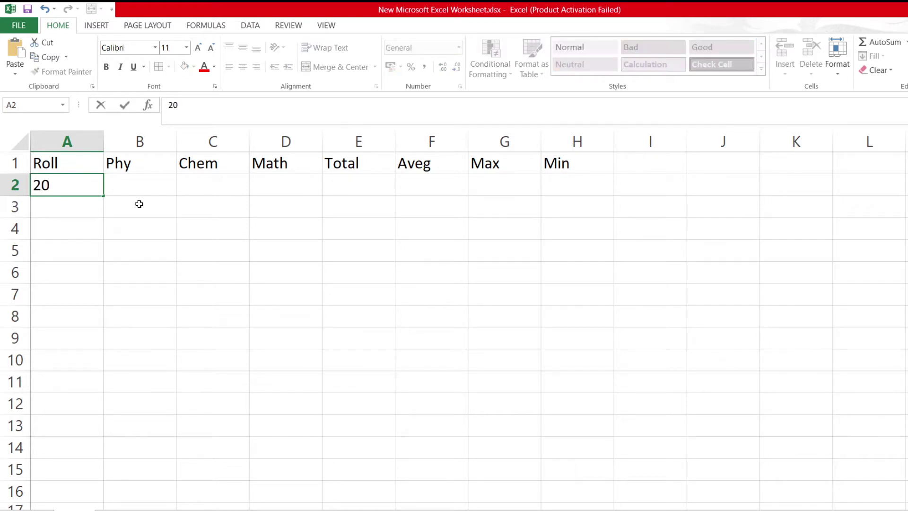
text(1)
click(50, 210)
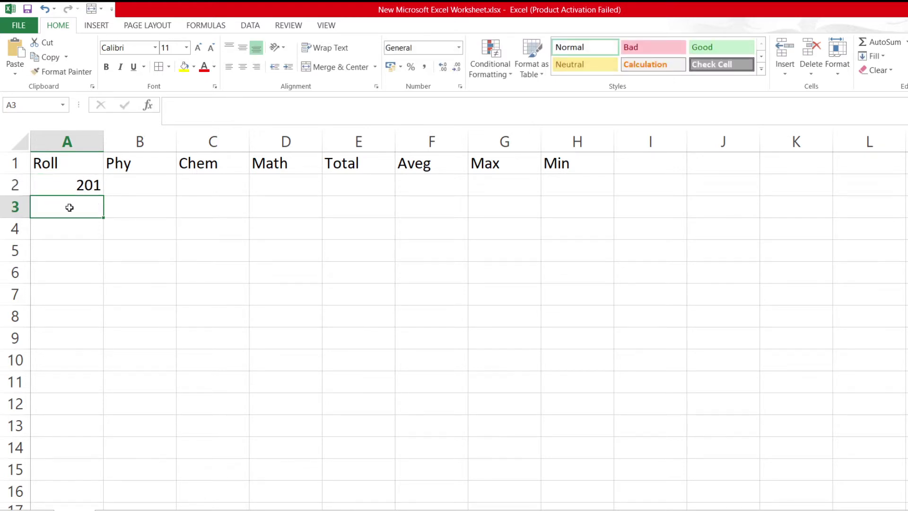
text(201)
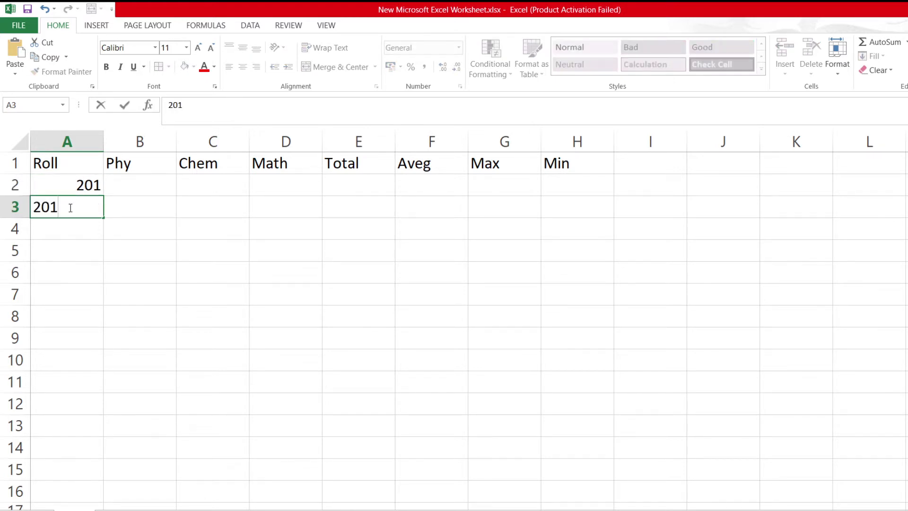
click(54, 183)
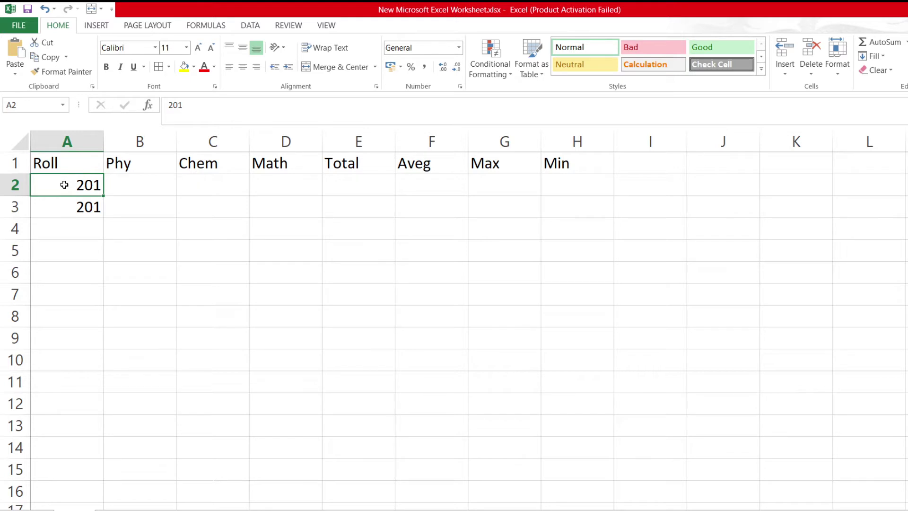
drag(64, 188, 63, 215)
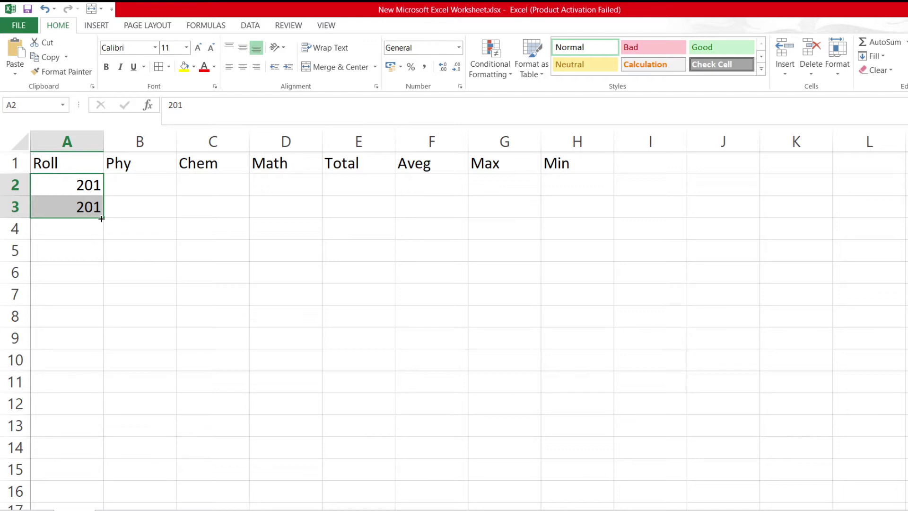
drag(102, 218, 97, 366)
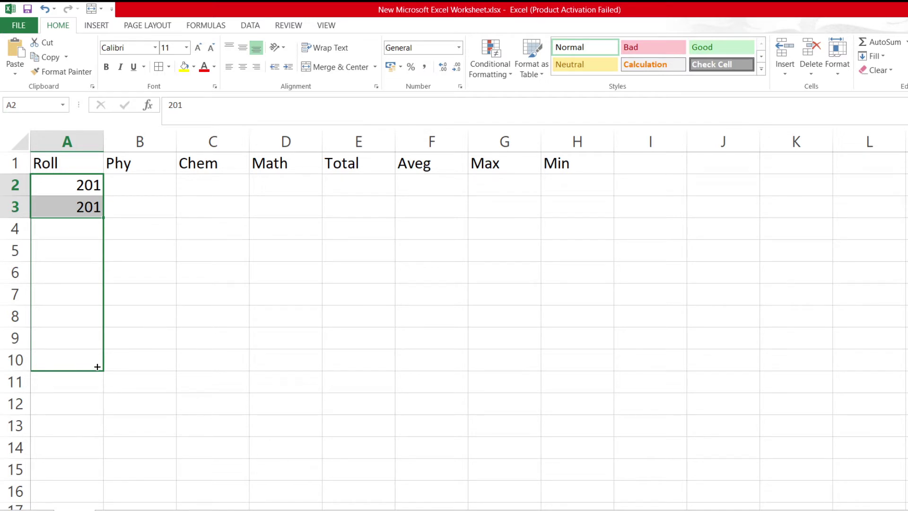
drag(97, 366, 95, 364)
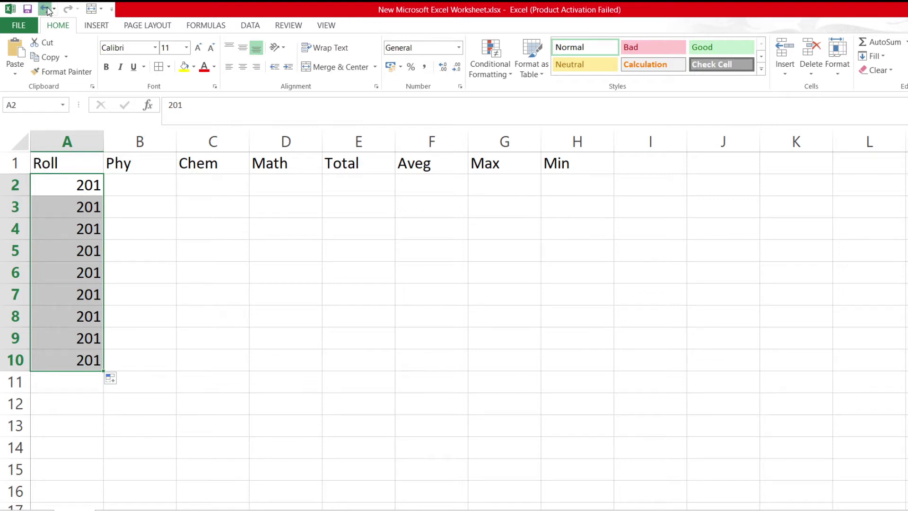
click(44, 8)
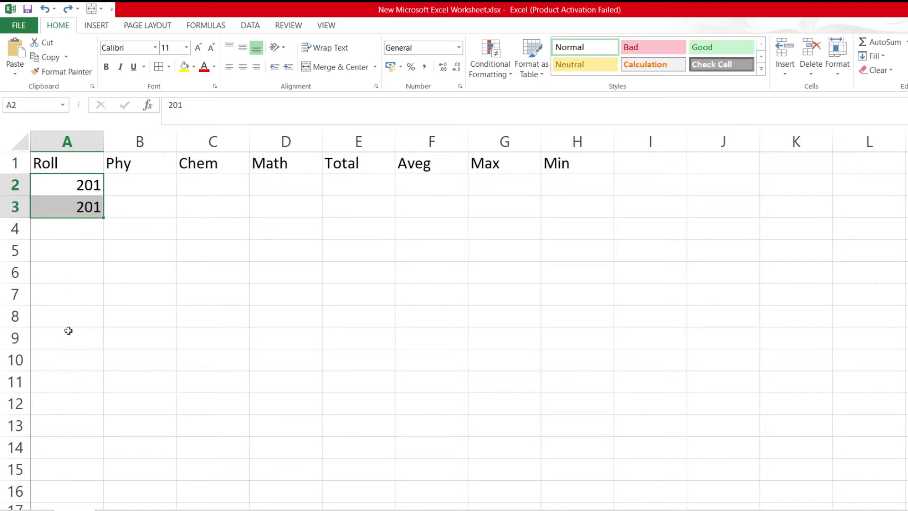
click(93, 207)
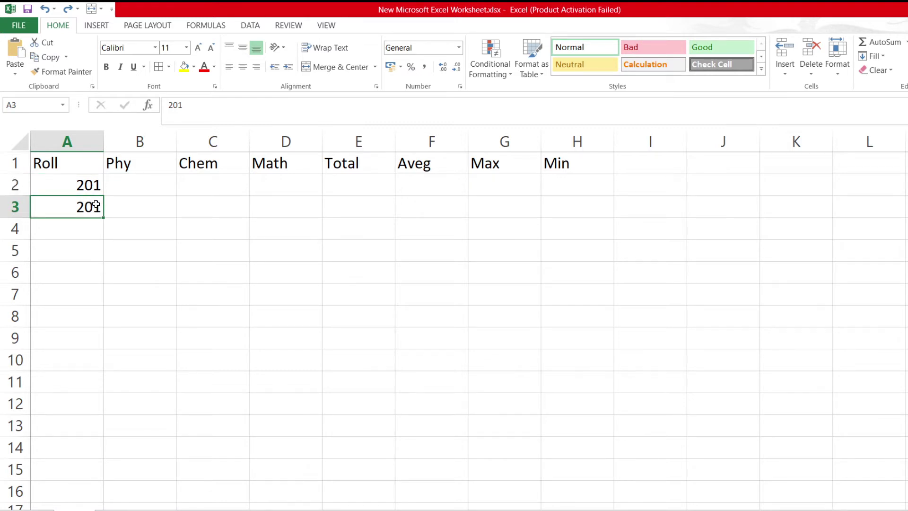
double_click(101, 208)
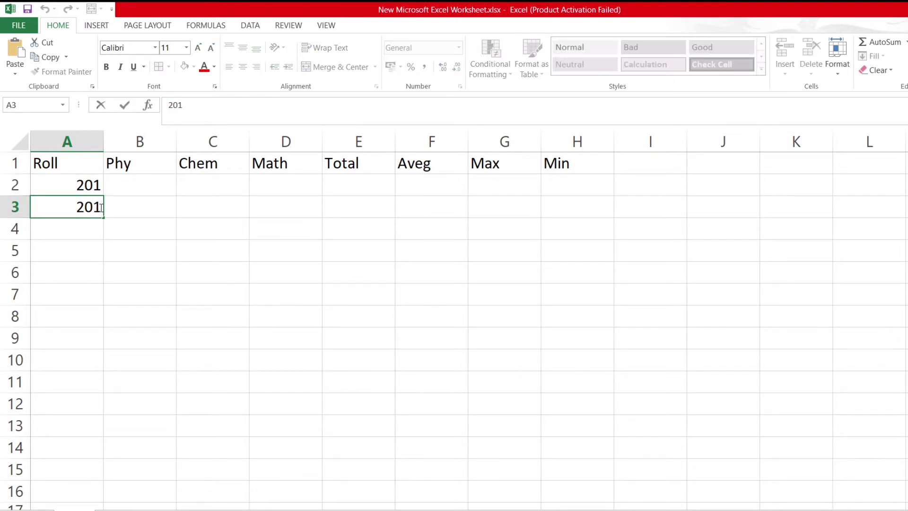
Change A3 to 202 and fill the 201–209 series down to A10
key(BackSpace)
text(2)
click(75, 184)
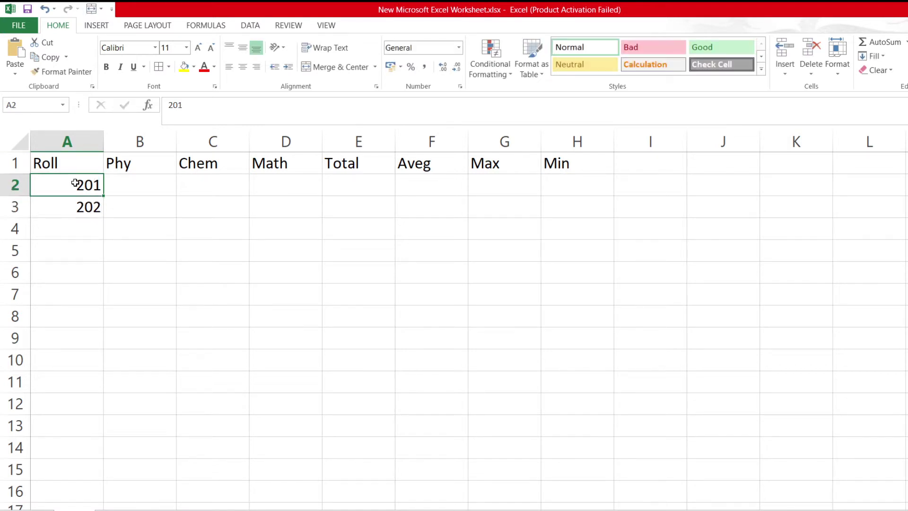
drag(75, 184, 75, 207)
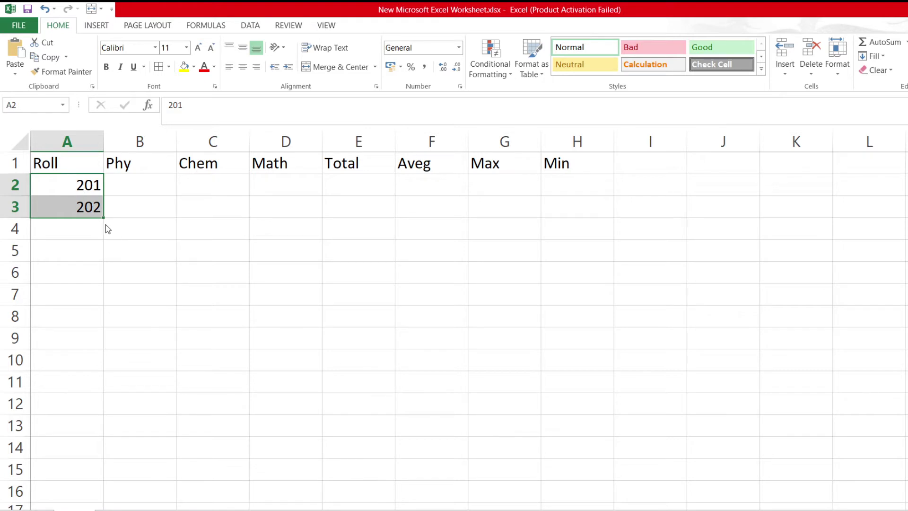
drag(103, 218, 104, 370)
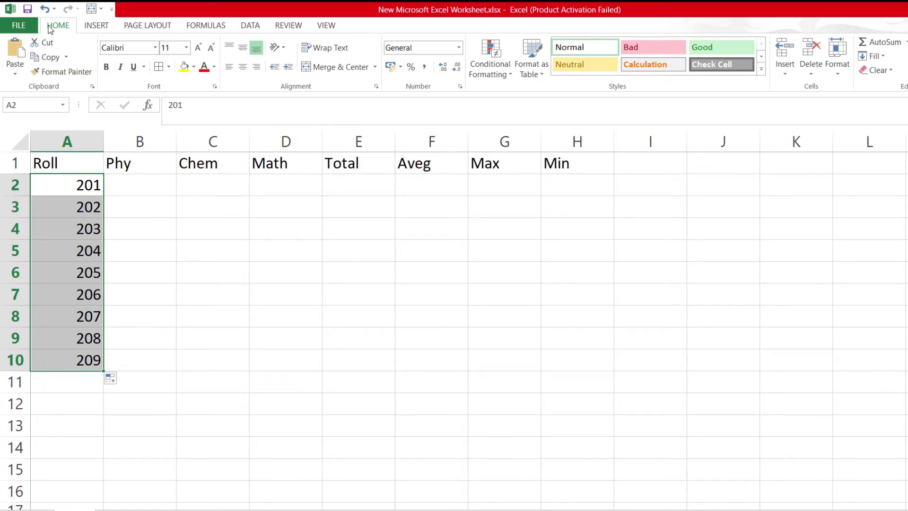
Undo the fill, change A3 to 203, and fill 201 to 219 by twos down to A11
click(44, 6)
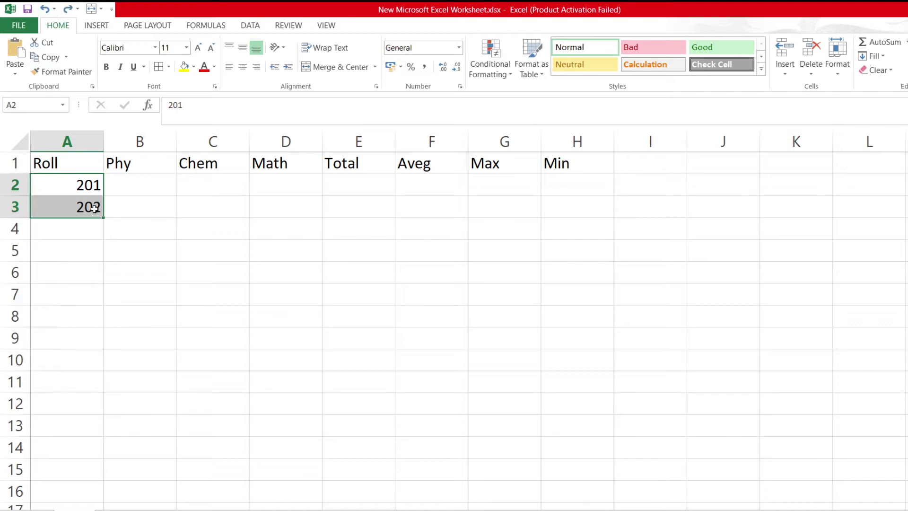
click(95, 206)
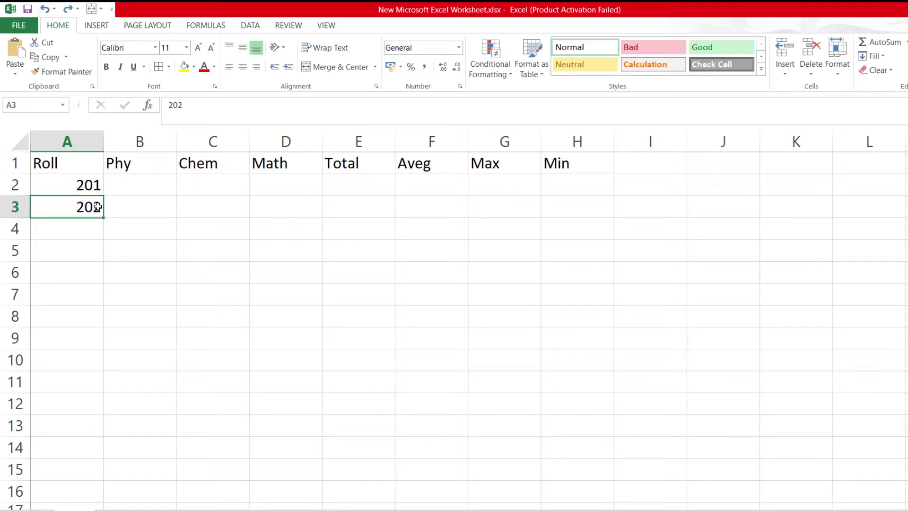
double_click(97, 206)
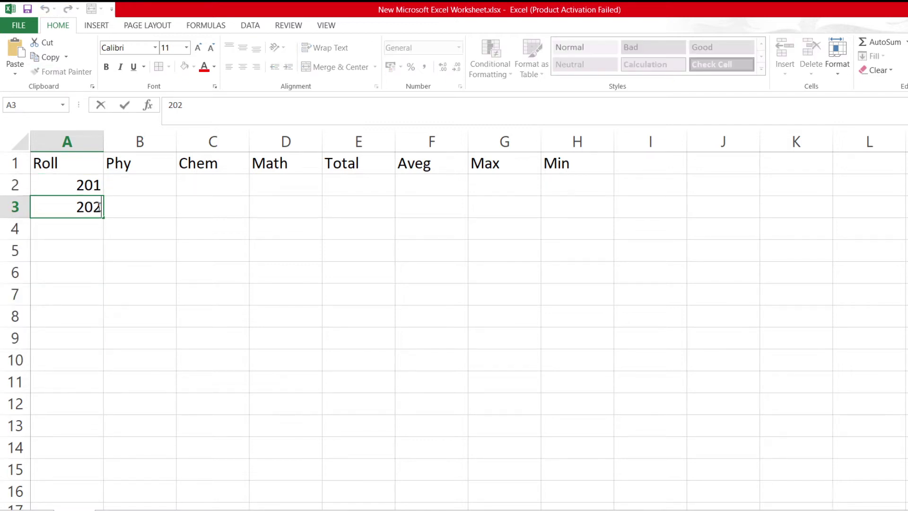
key(BackSpace)
text(3)
drag(74, 185, 77, 207)
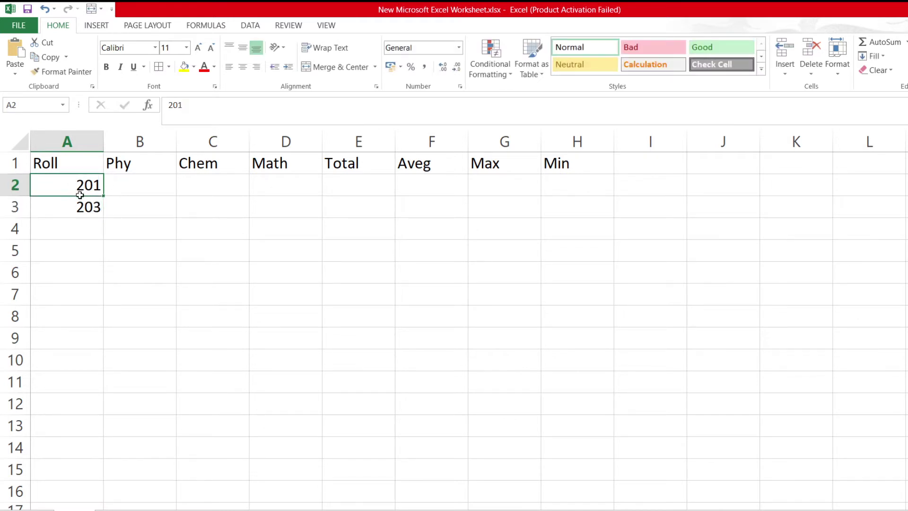
click(102, 224)
drag(80, 189, 79, 202)
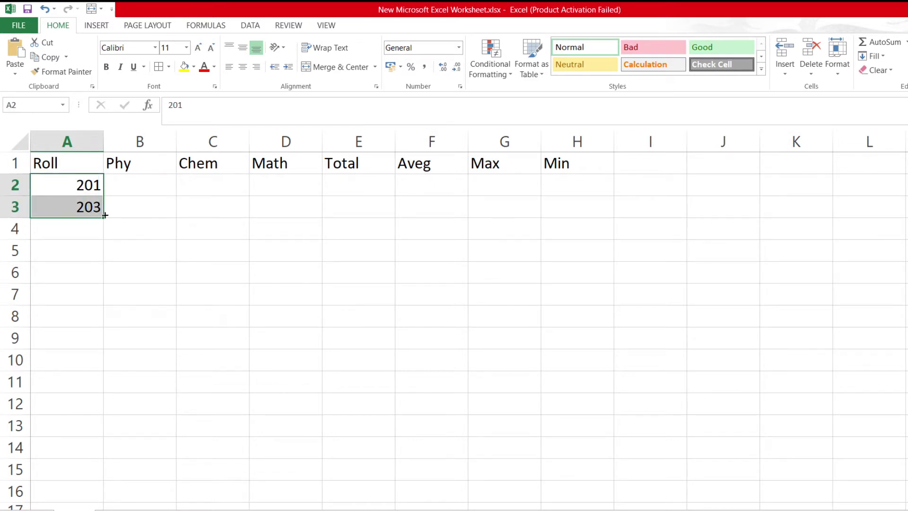
drag(104, 217, 101, 383)
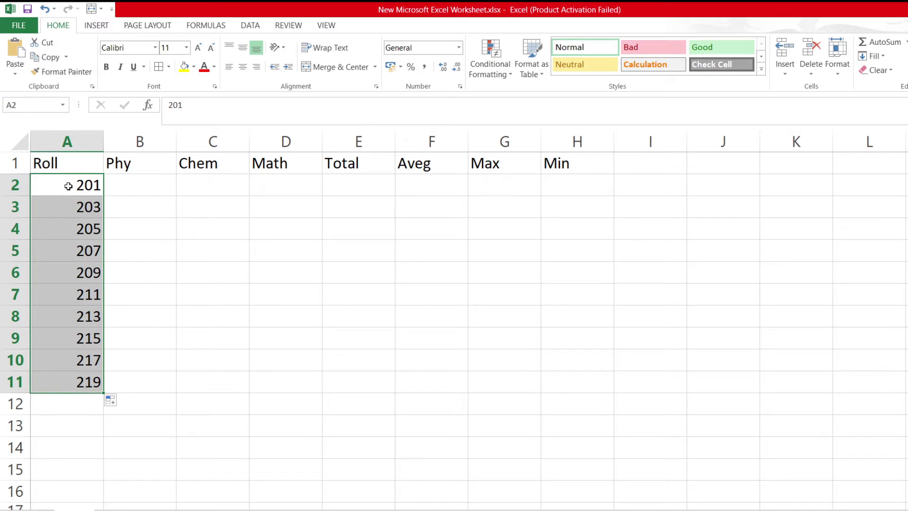
Clear A3:A11, re-enter 202 in A3, and fill 201–209 down to A10
click(86, 211)
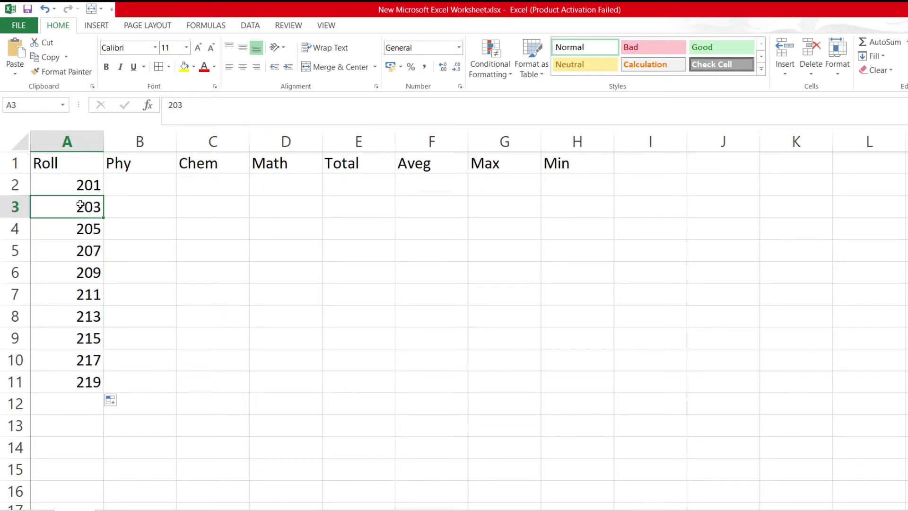
drag(80, 204, 73, 381)
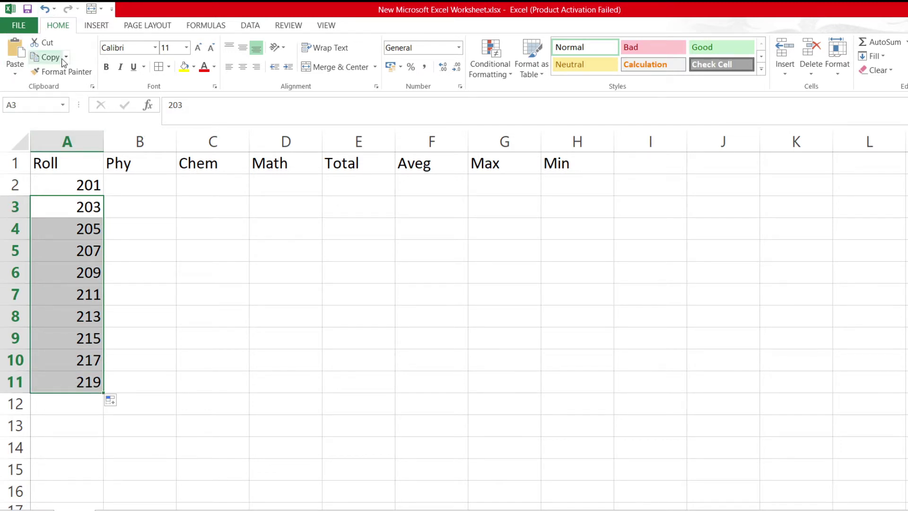
key(Delete)
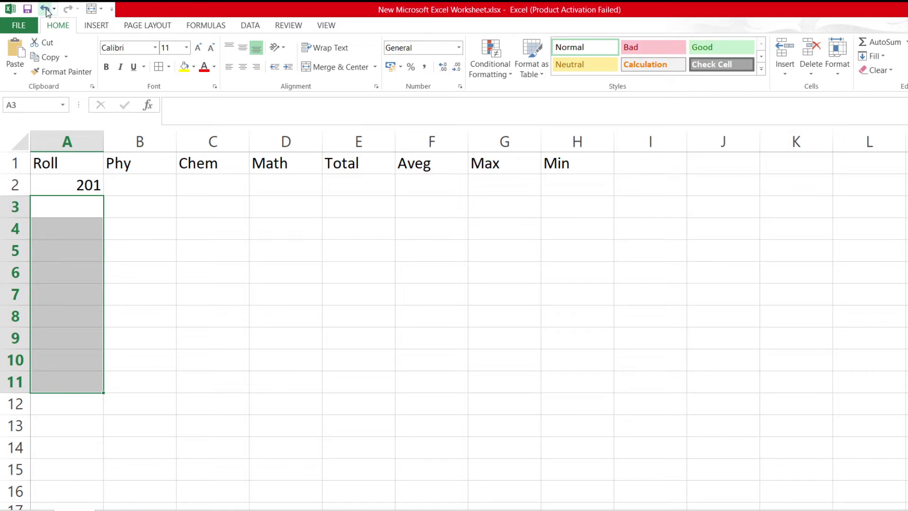
click(81, 208)
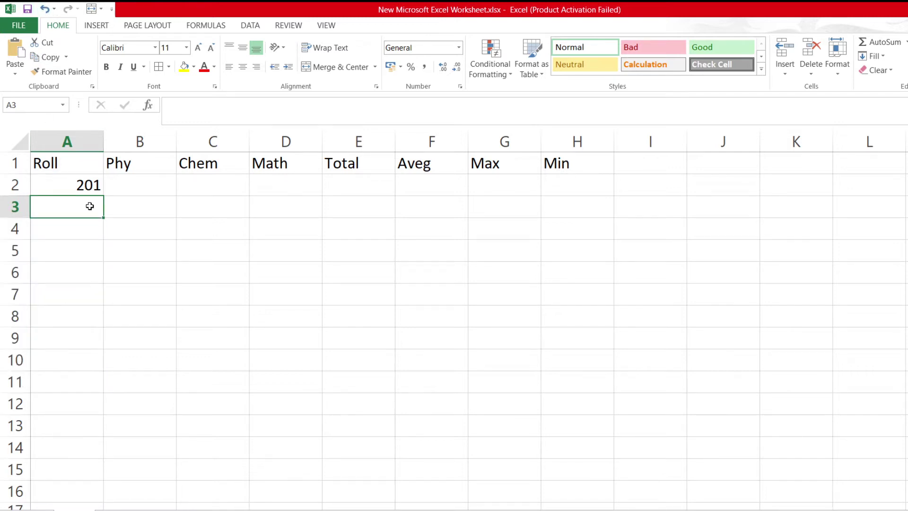
text(202)
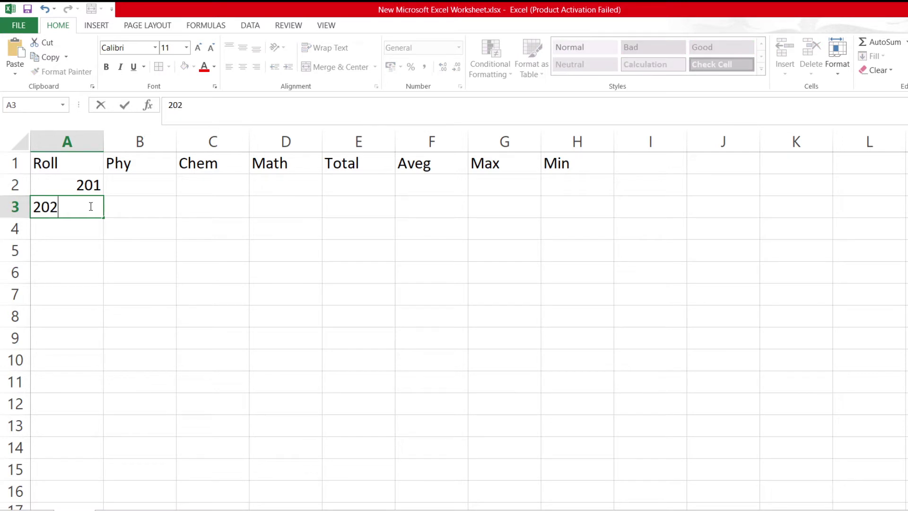
drag(73, 182, 70, 200)
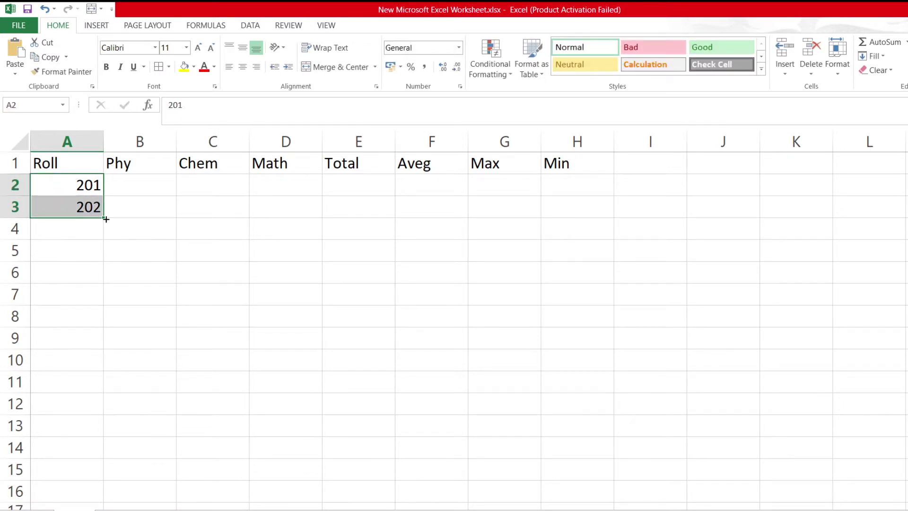
drag(103, 216, 81, 365)
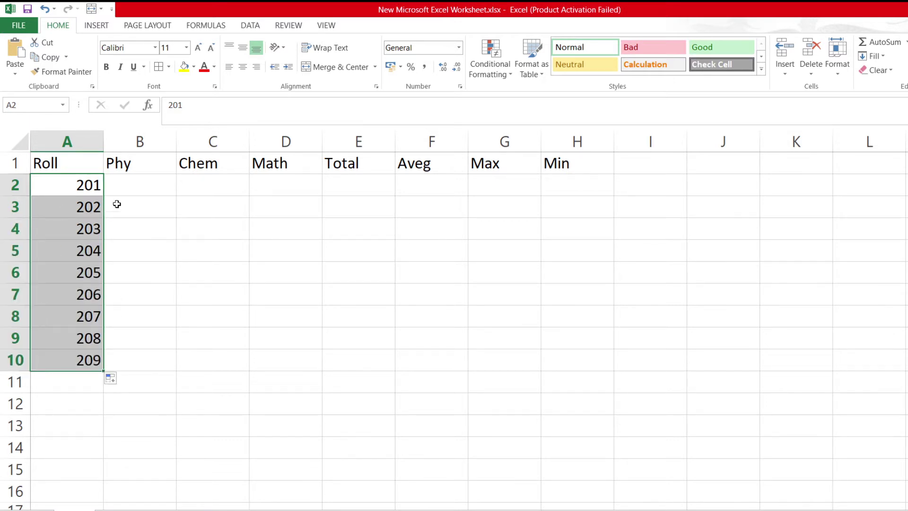
Enter roll 201's marks: Phy 88, Chem 82, Math 90
click(133, 184)
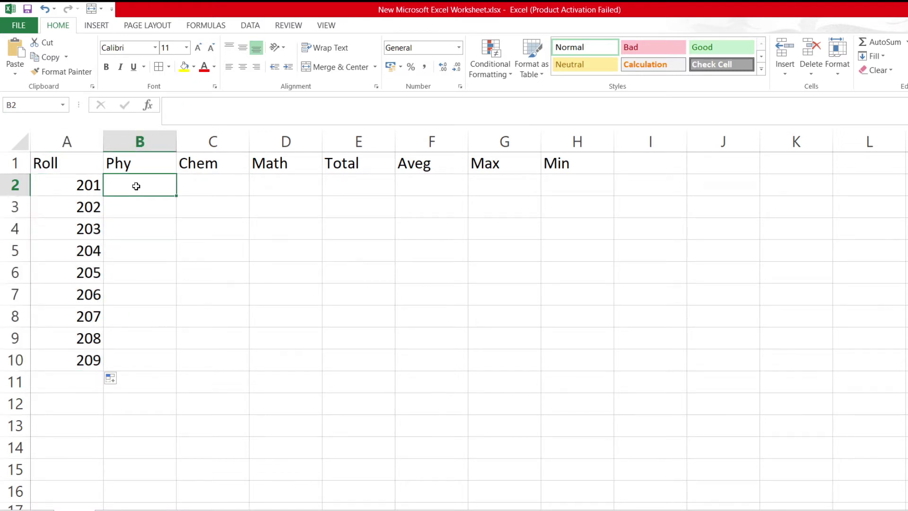
text(88)
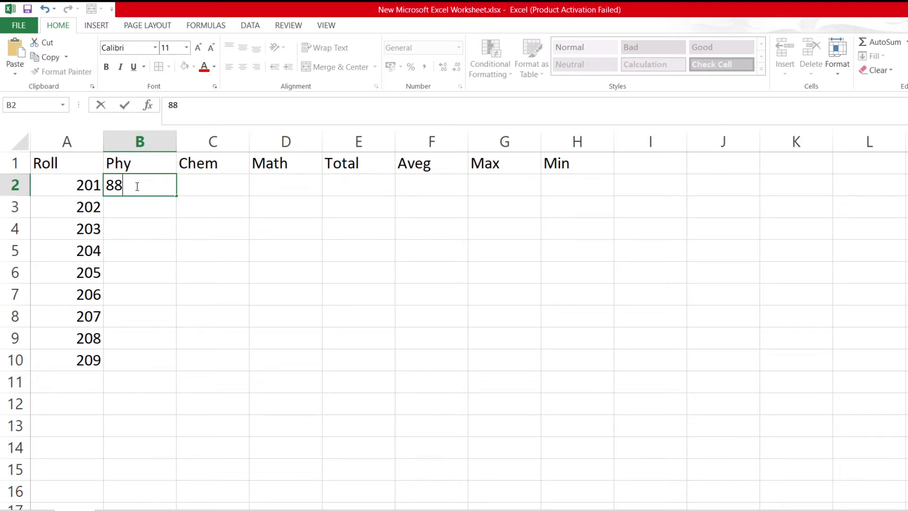
key(Tab)
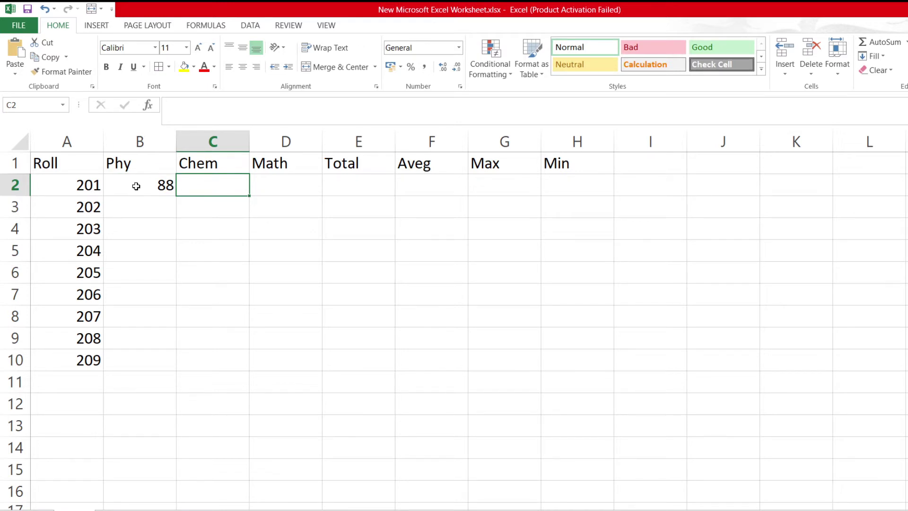
click(137, 186)
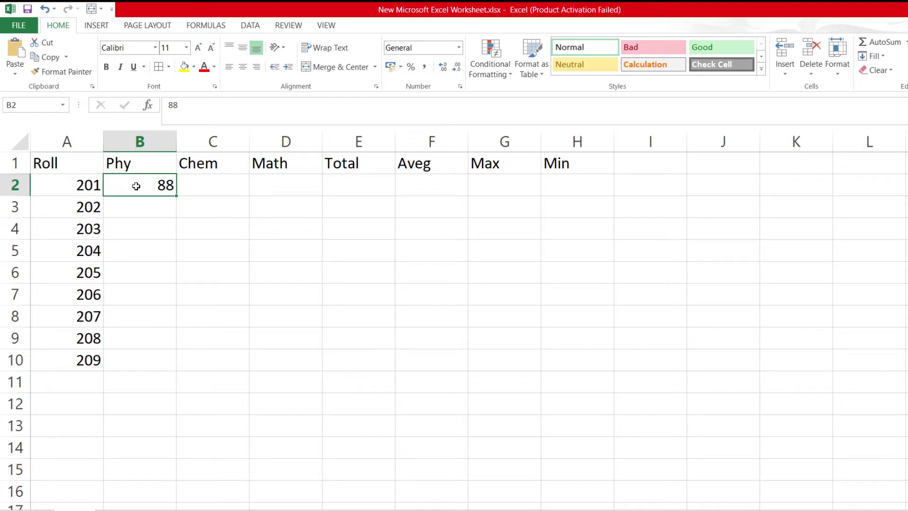
key(Tab)
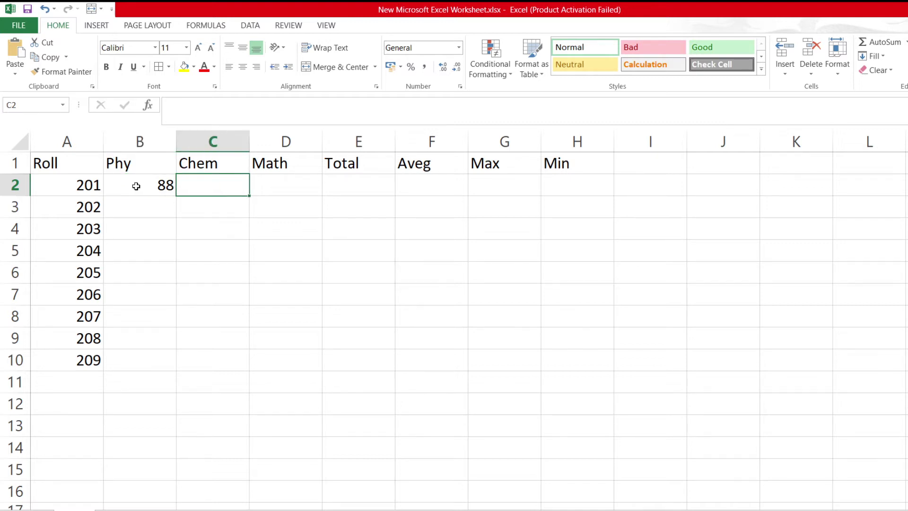
text(82)
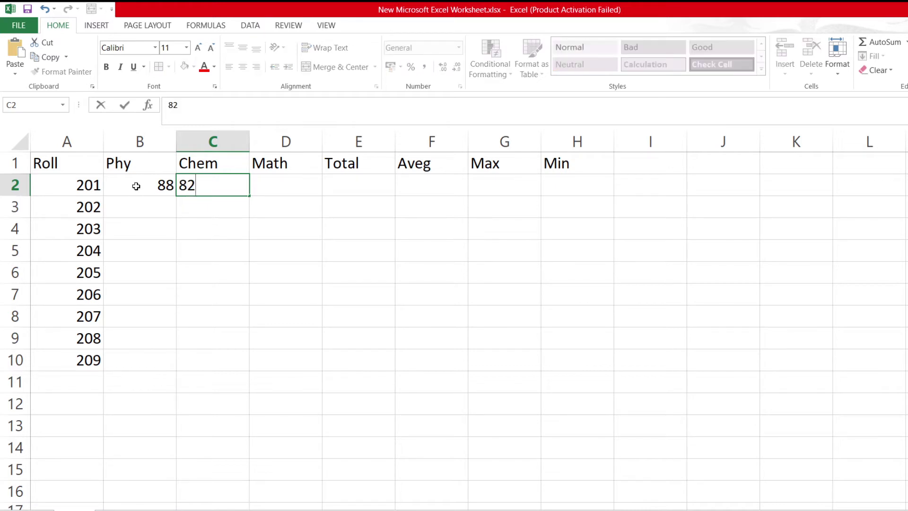
key(Tab)
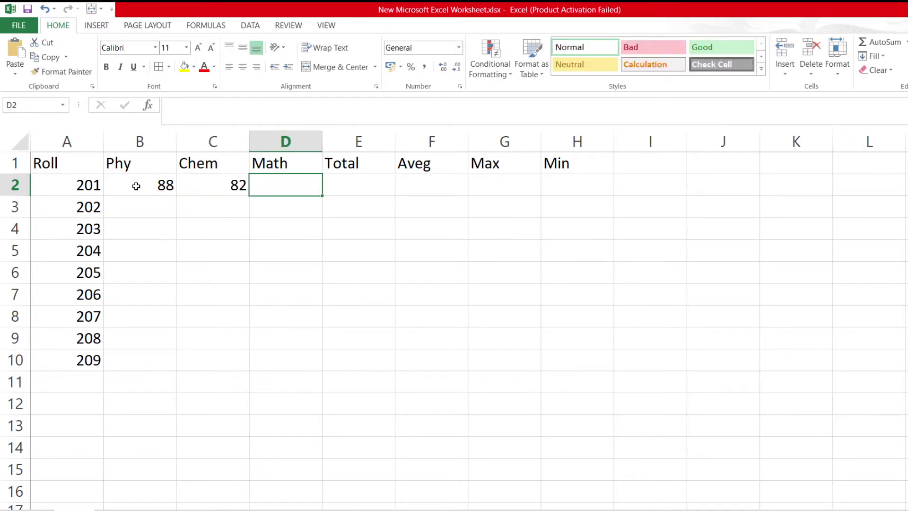
text(90)
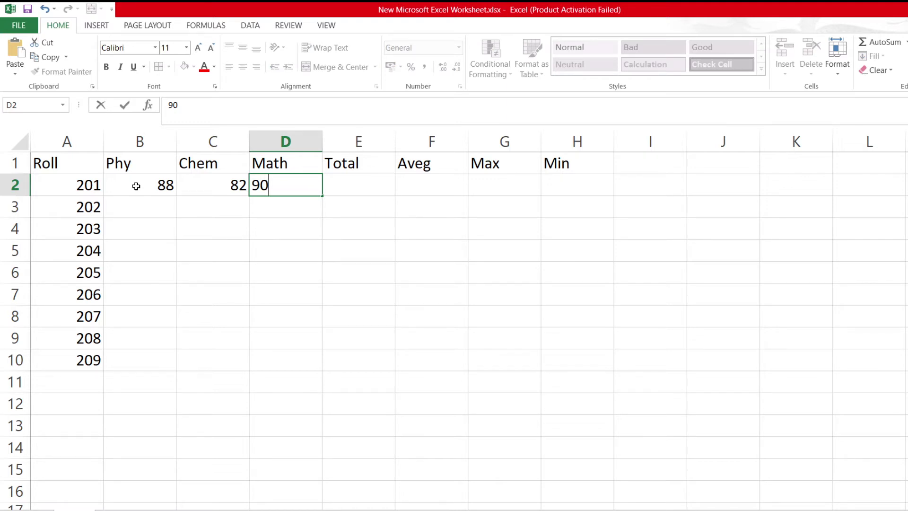
click(128, 185)
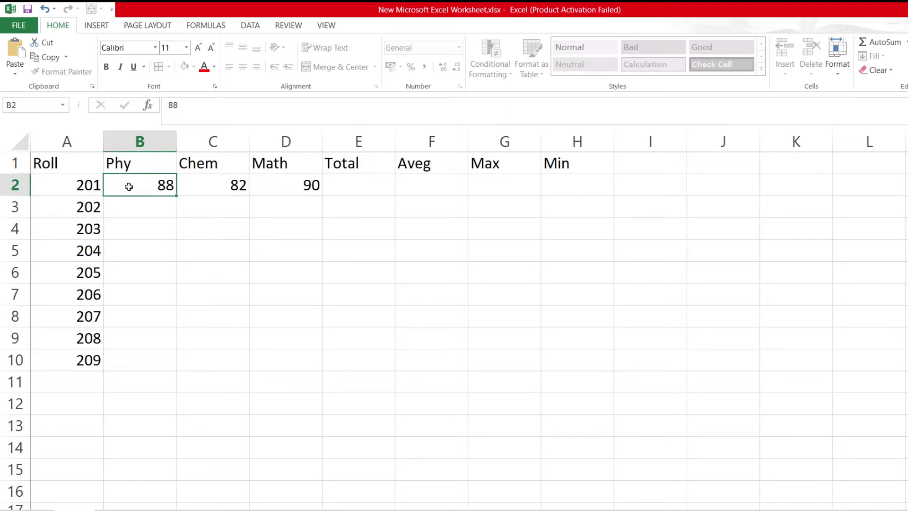
Enter marks for roll 202 (80, 83, 88) and roll 203 (82, 80, 85)
click(148, 212)
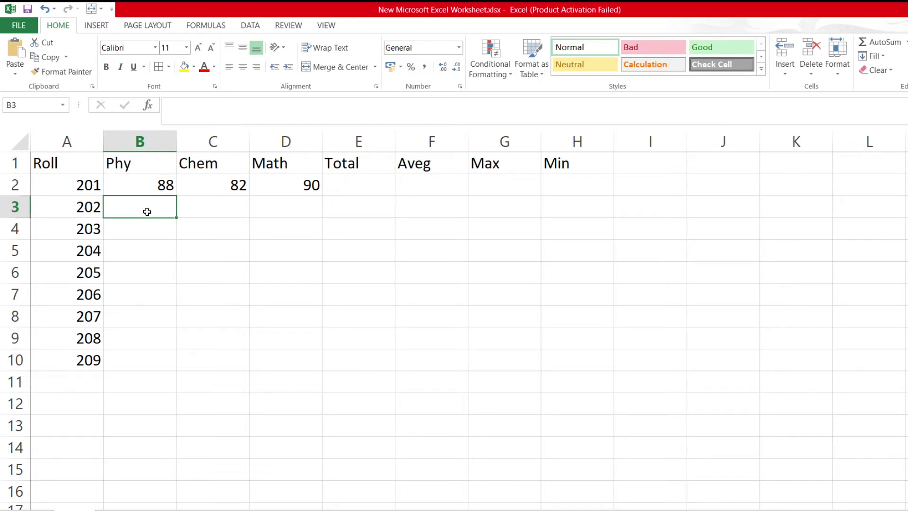
text(80)
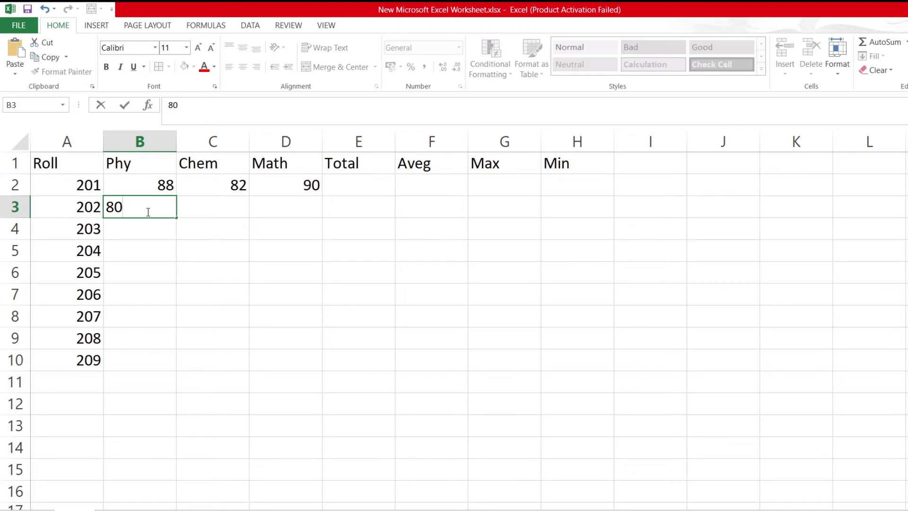
key(Tab)
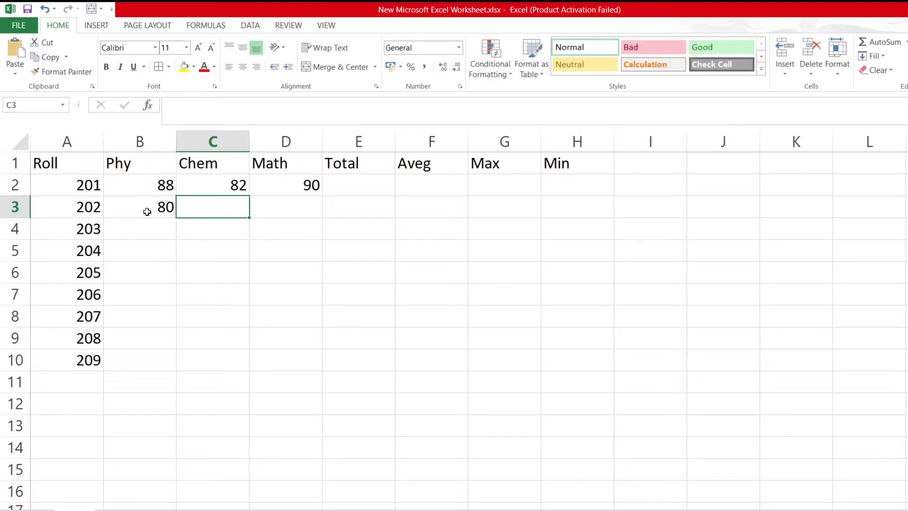
text(83)
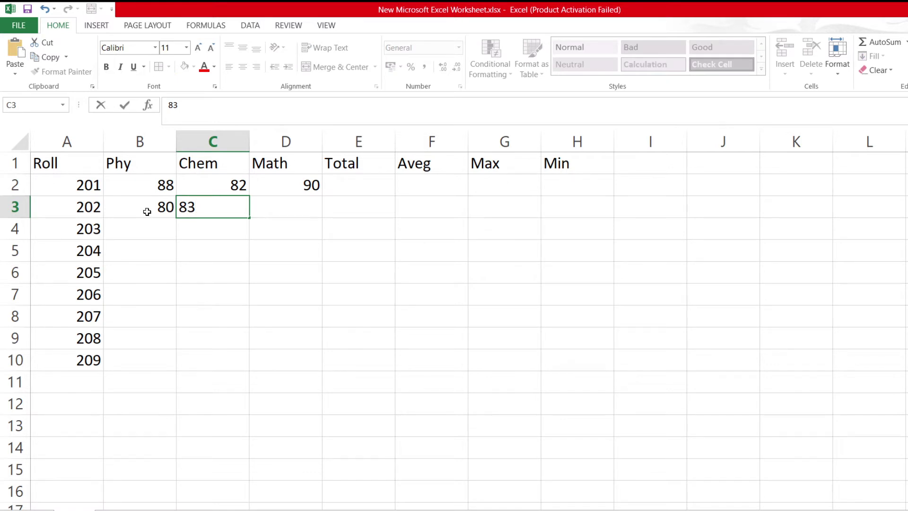
key(ctrl+Return)
key(Tab)
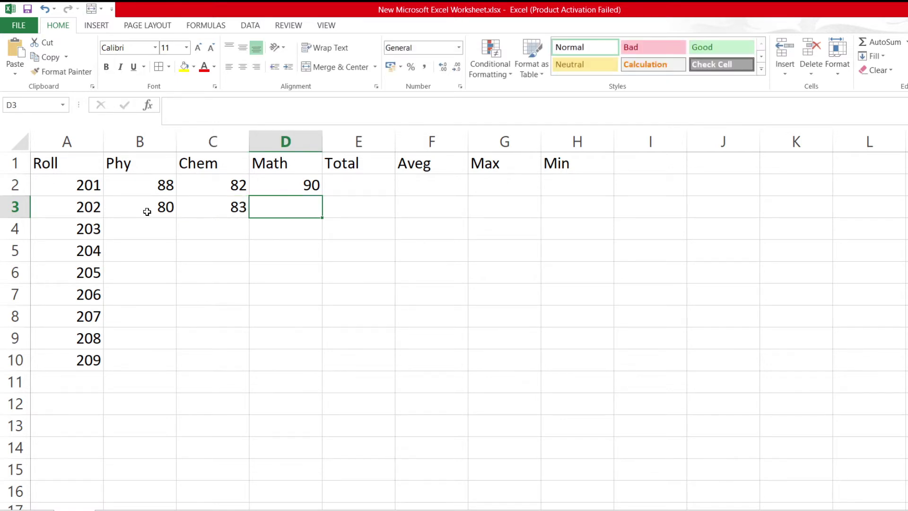
text(88)
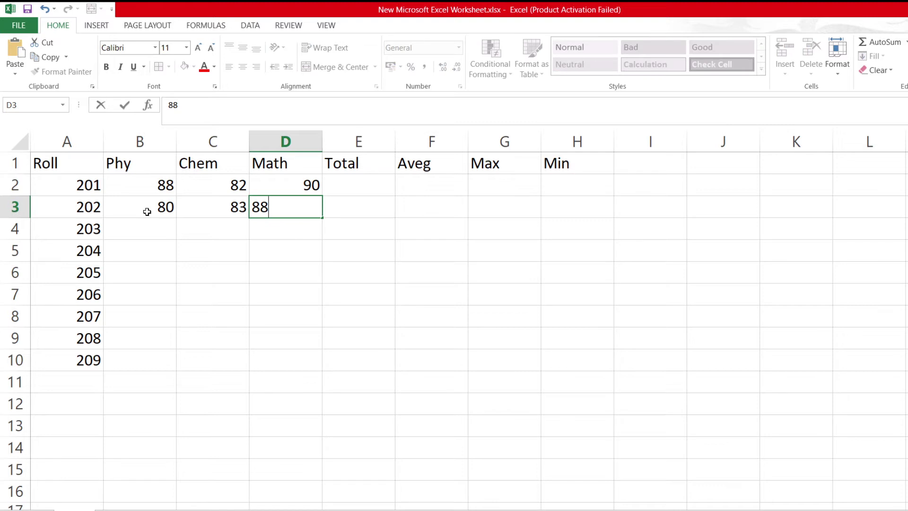
key(Return)
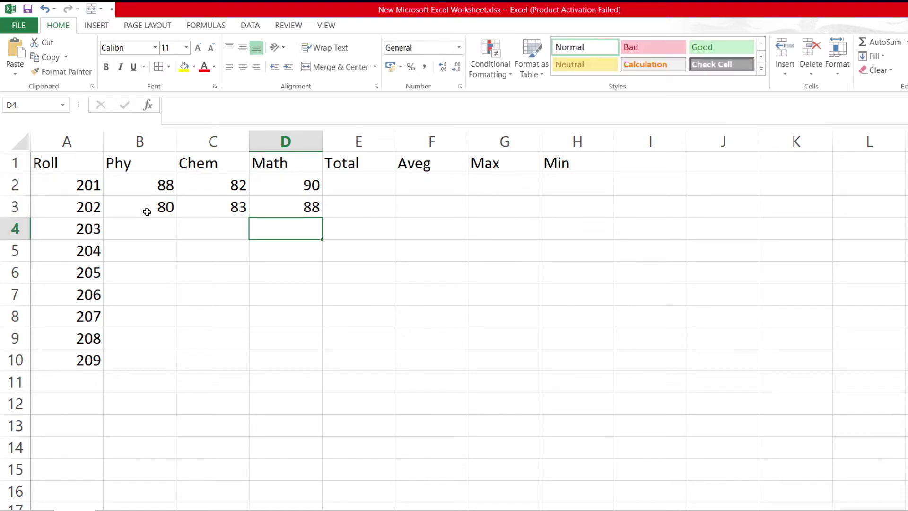
text(85)
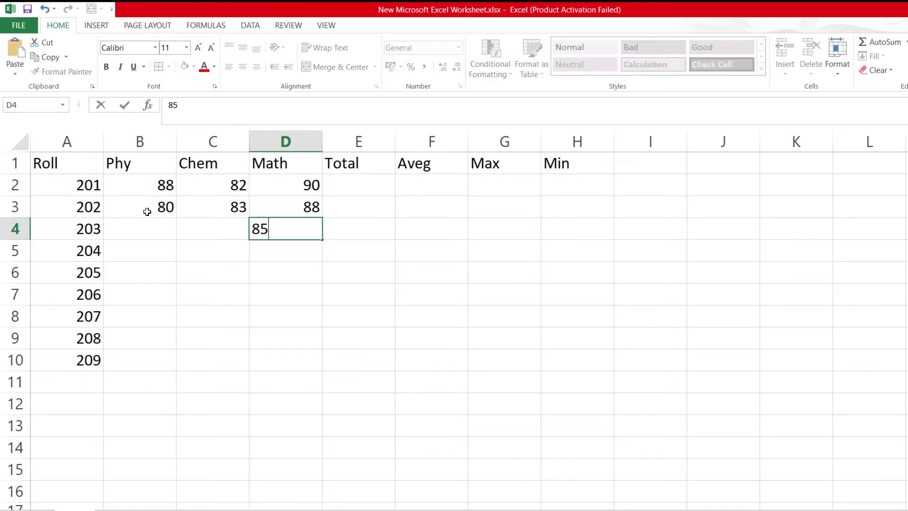
key(Left)
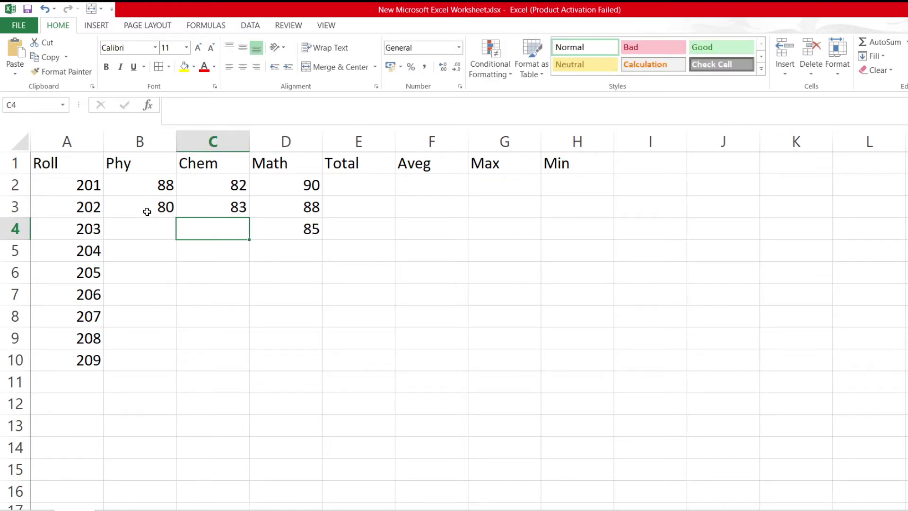
text(80)
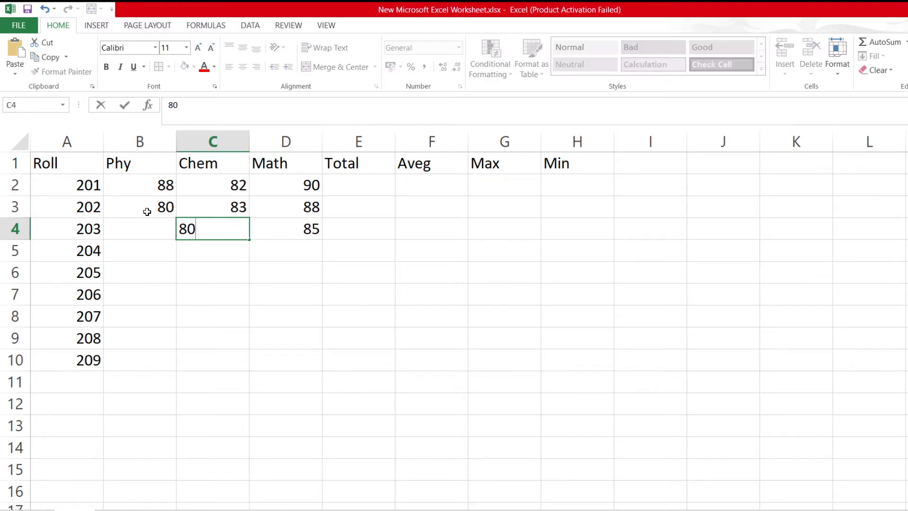
key(Left)
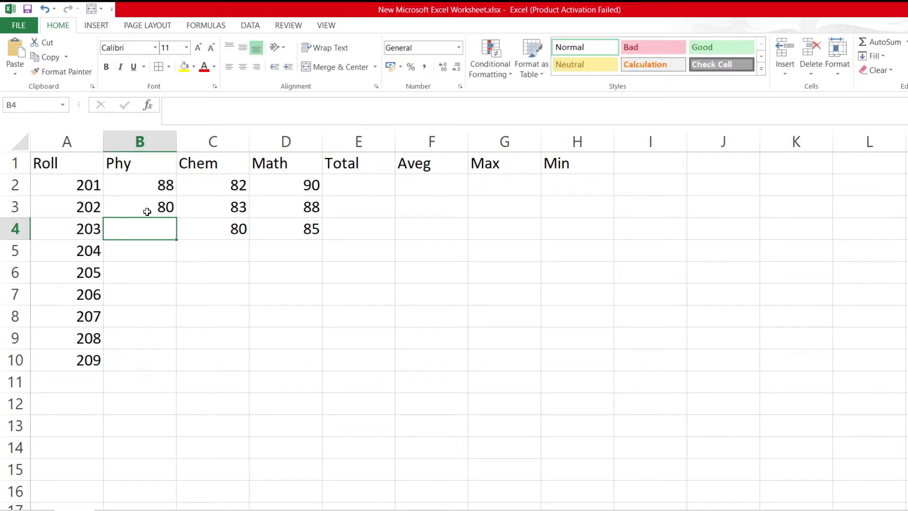
text(82)
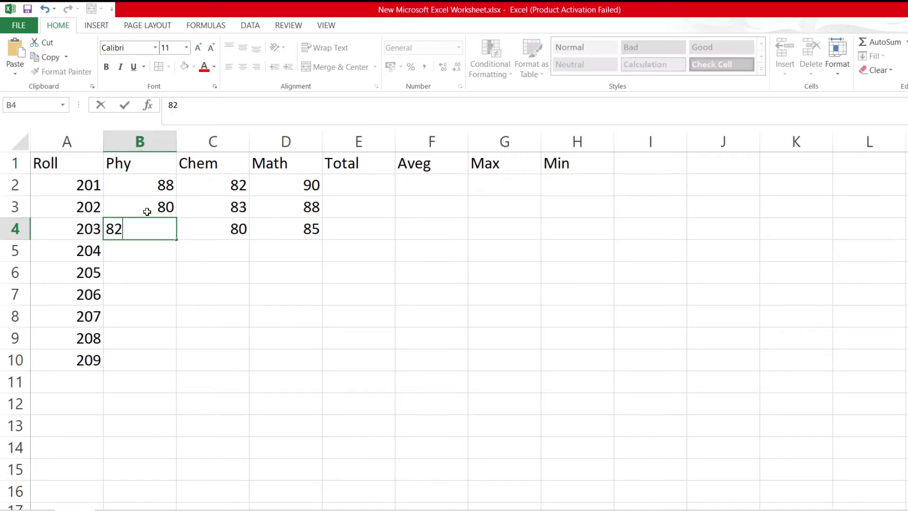
key(Return)
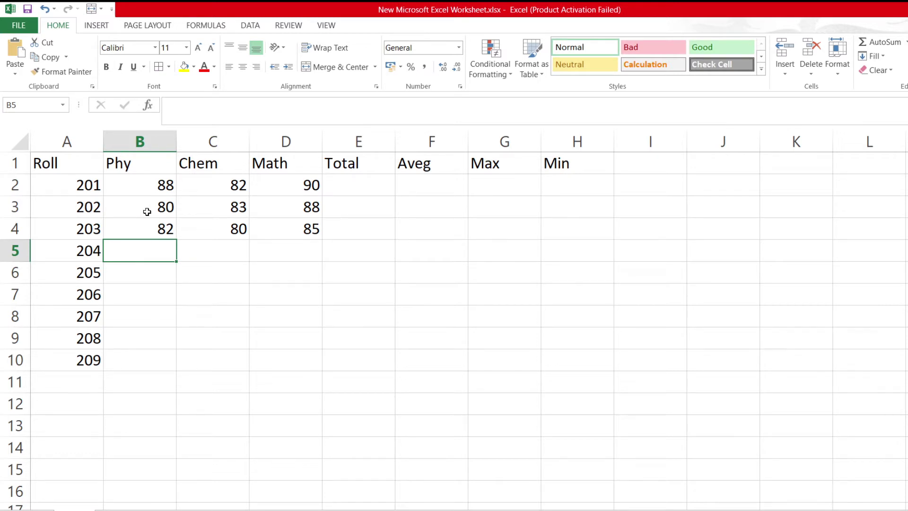
Enter marks for roll 204 (65, 70, 77) and roll 205 (60, 54, 64)
text(65)
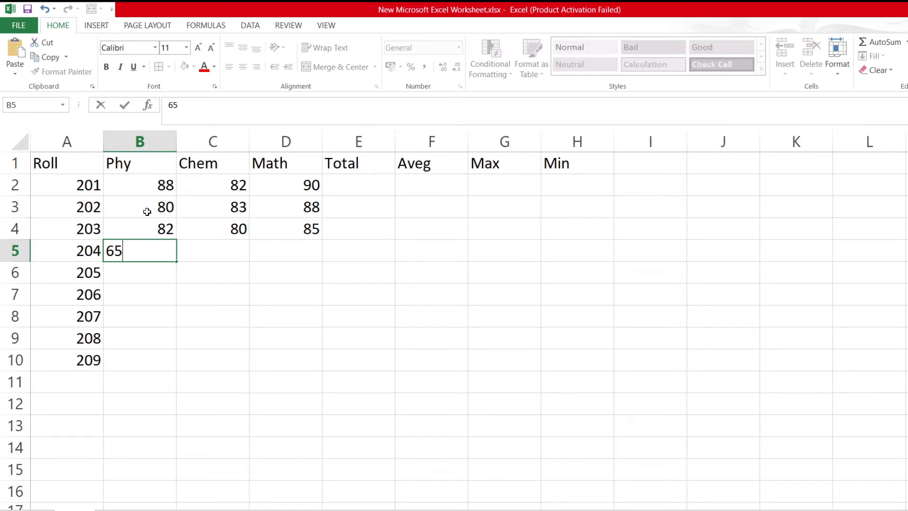
key(Right)
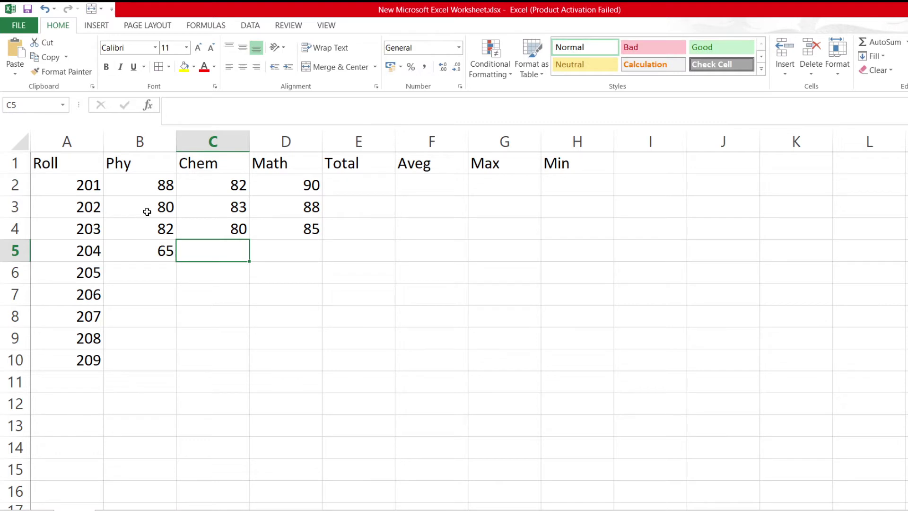
text(70)
key(Right)
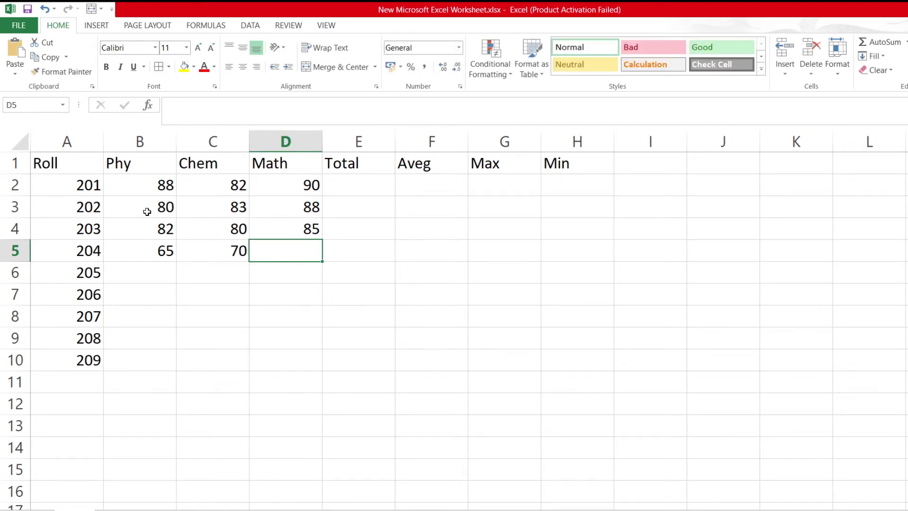
text(7)
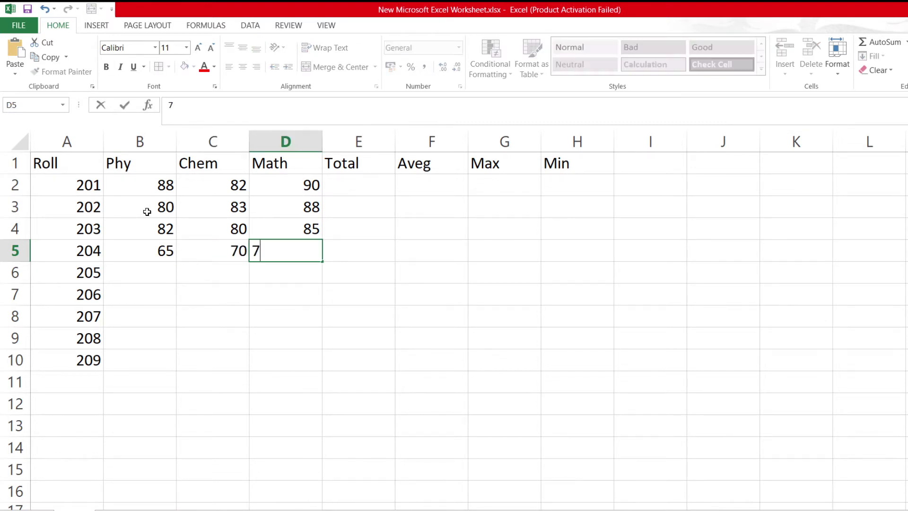
text(7)
key(Right)
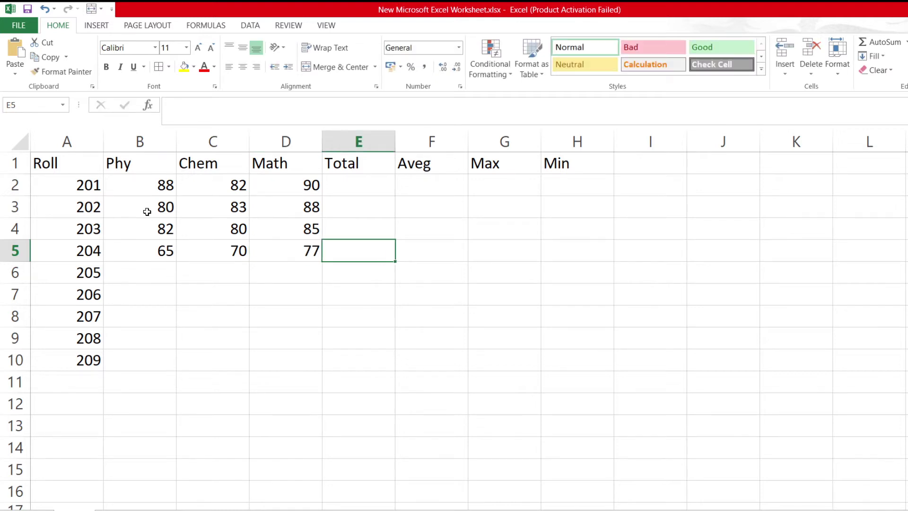
key(Left)
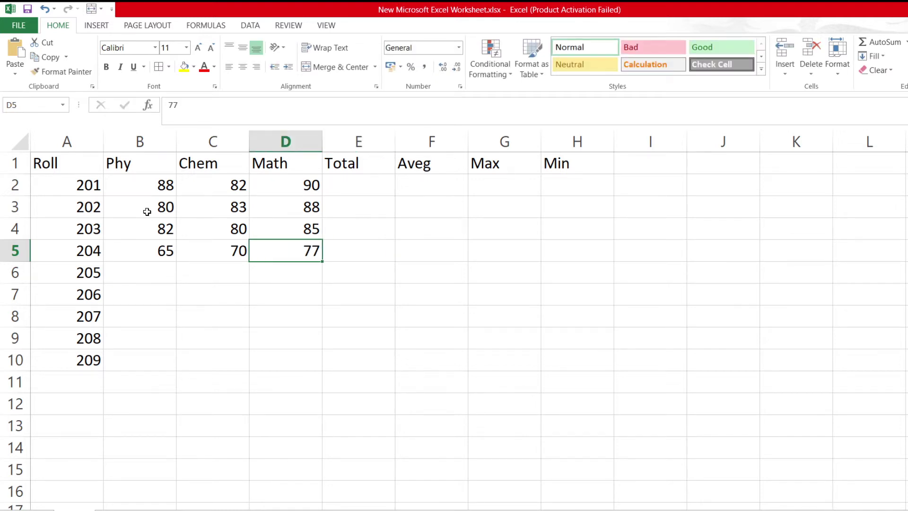
key(Down)
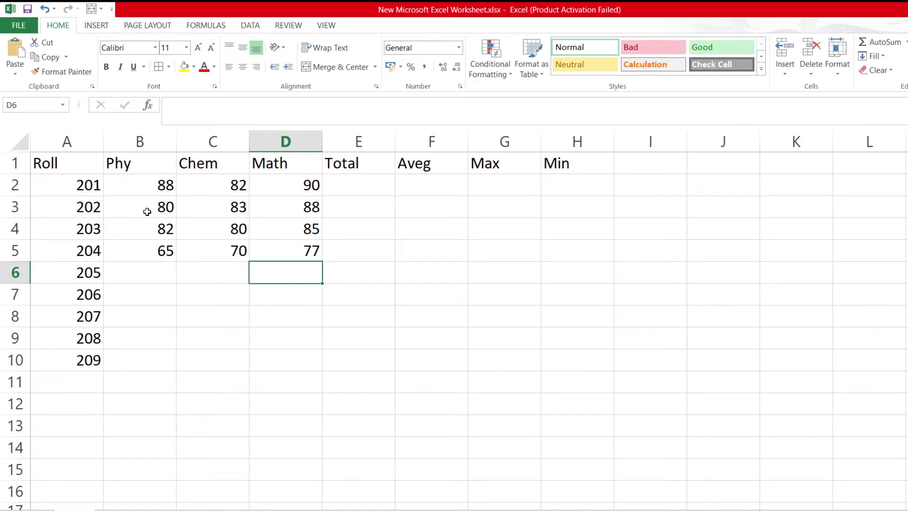
text(6)
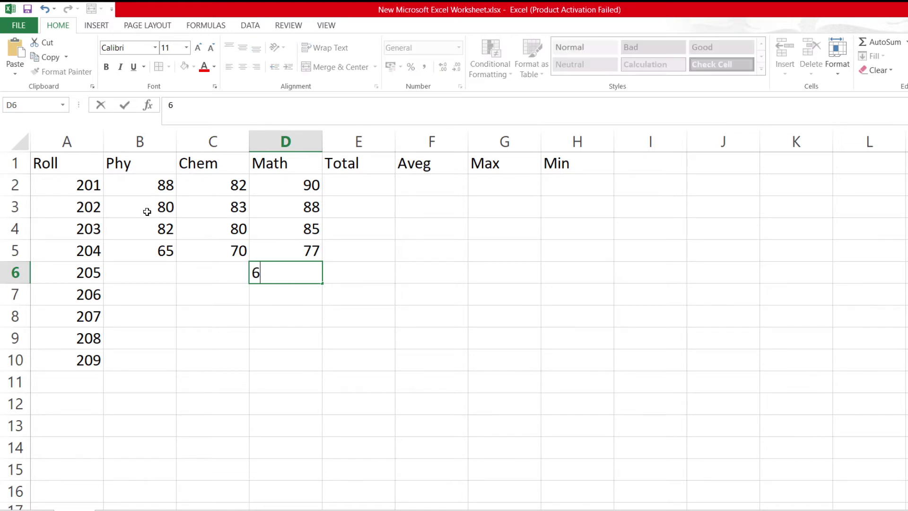
text(4)
key(Left)
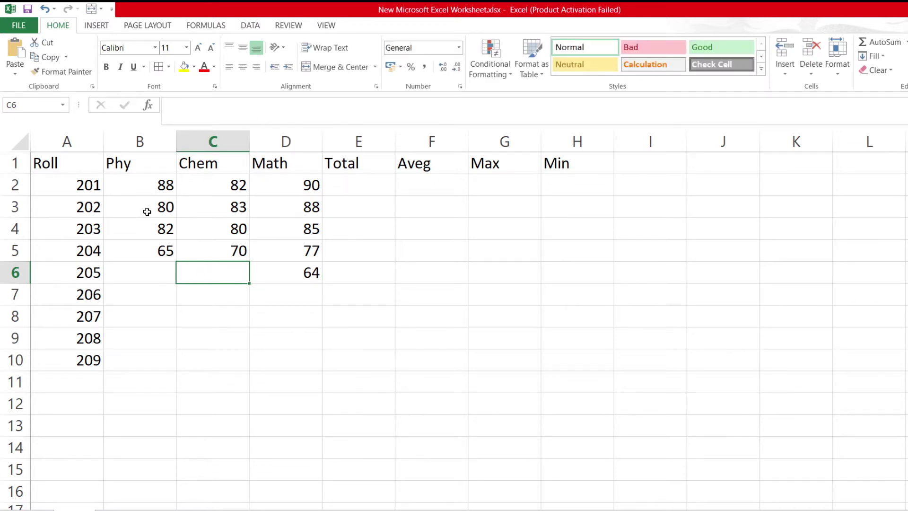
text(54)
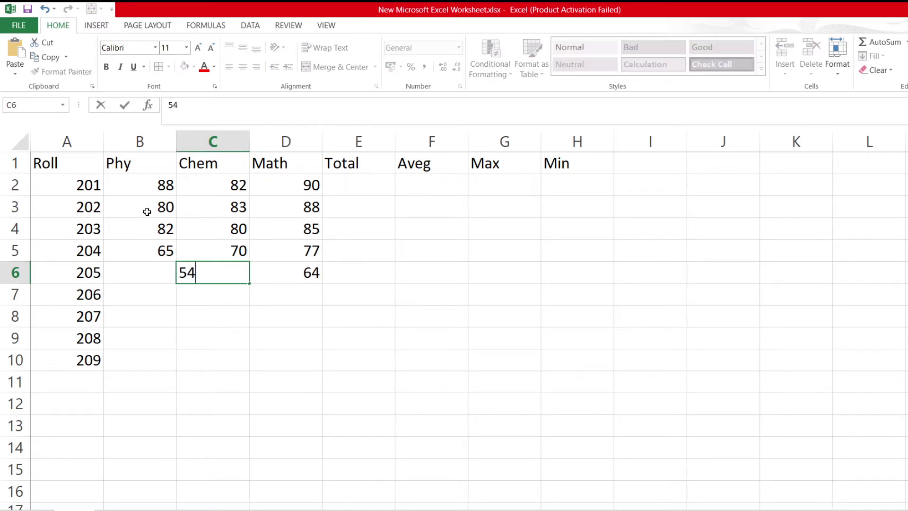
key(Left)
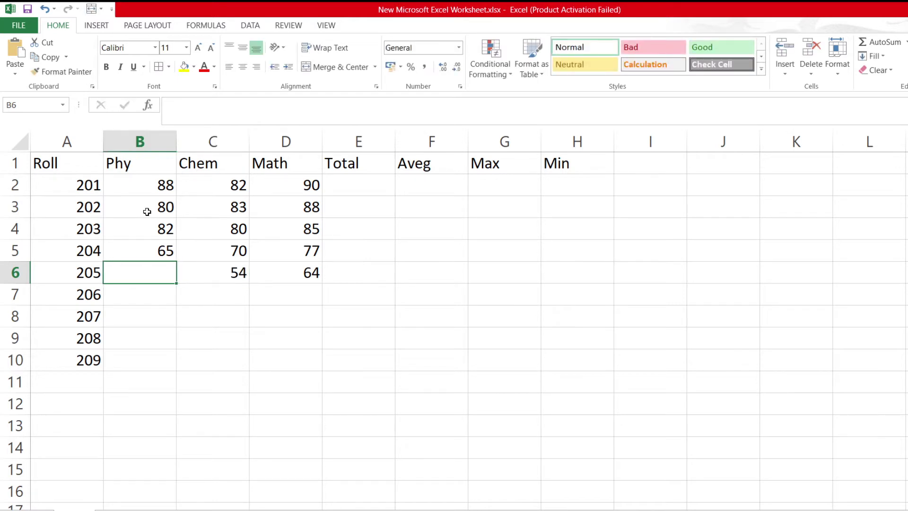
text(60)
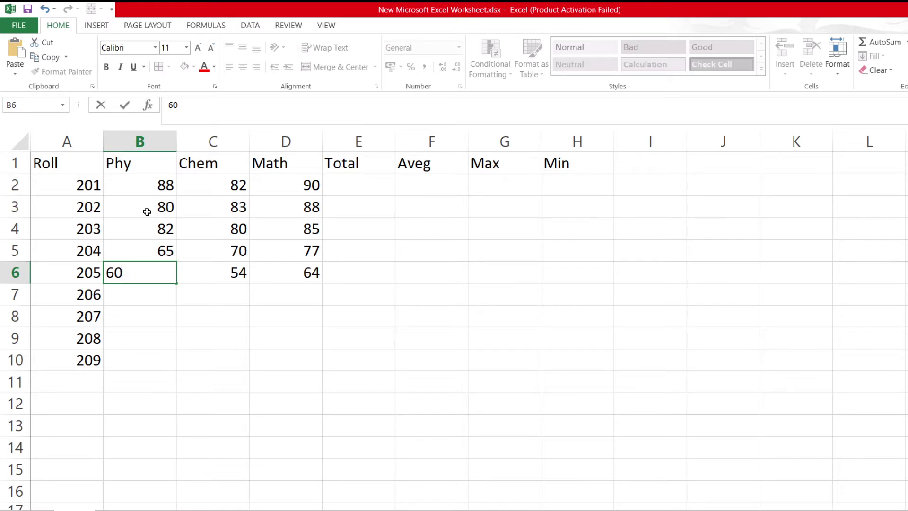
key(Return)
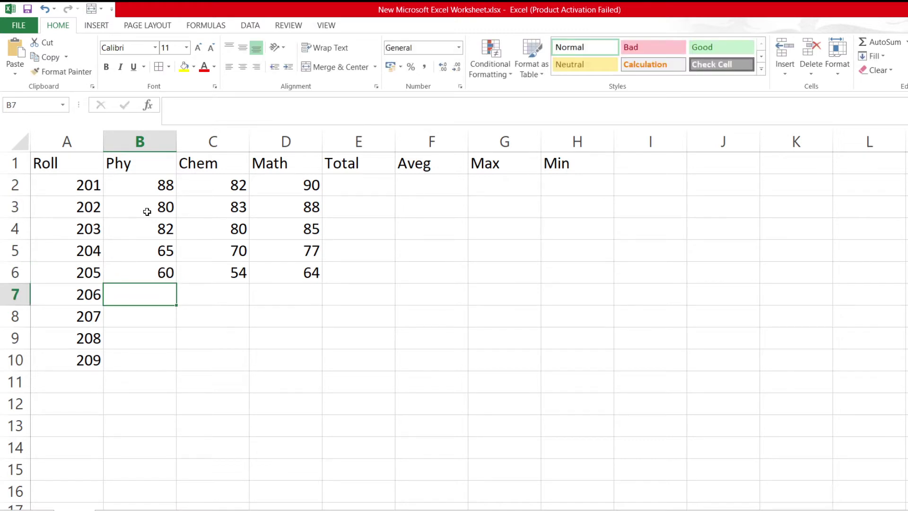
Enter marks for roll 206 (80, 82, 85) and roll 207 (80, 69, 78)
text(80)
key(Right)
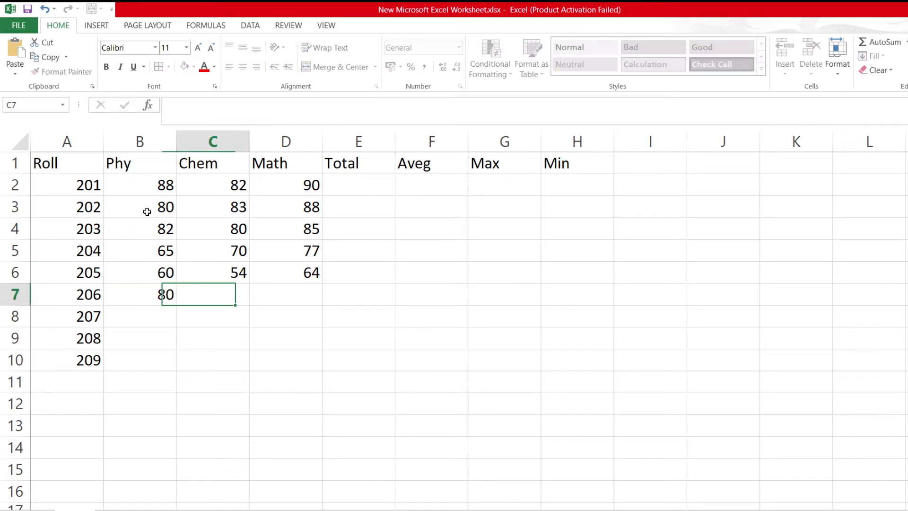
text(82)
key(Right)
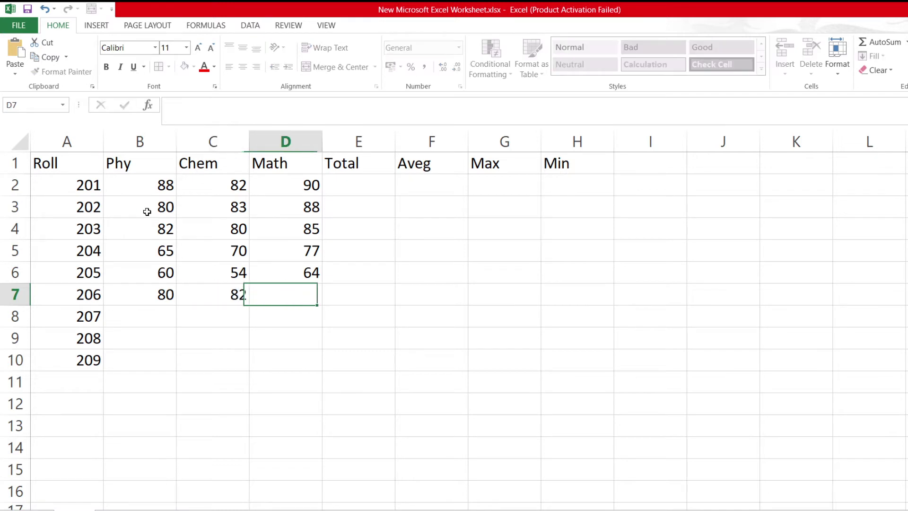
text(85)
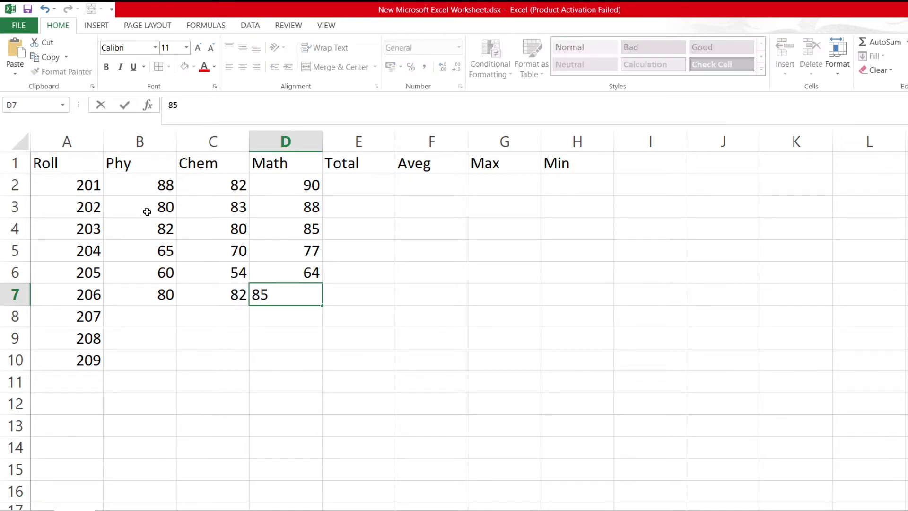
key(Return)
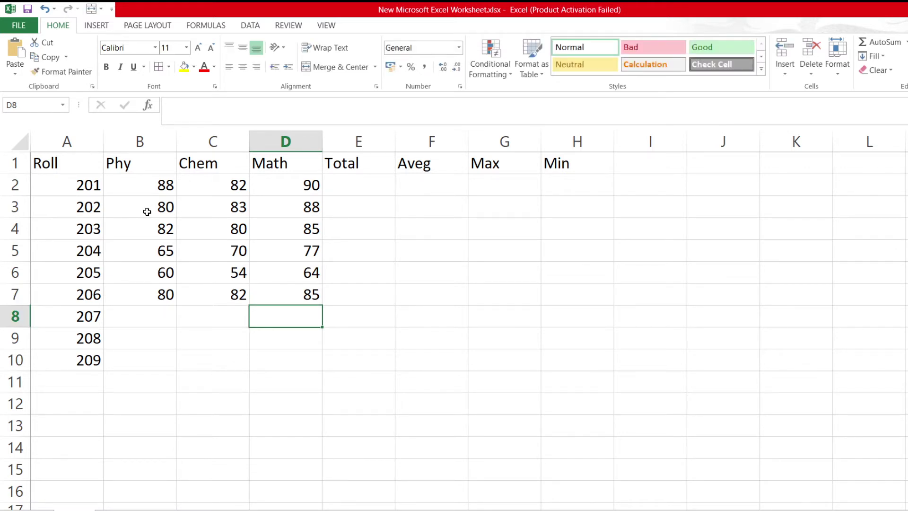
text(78)
key(Left)
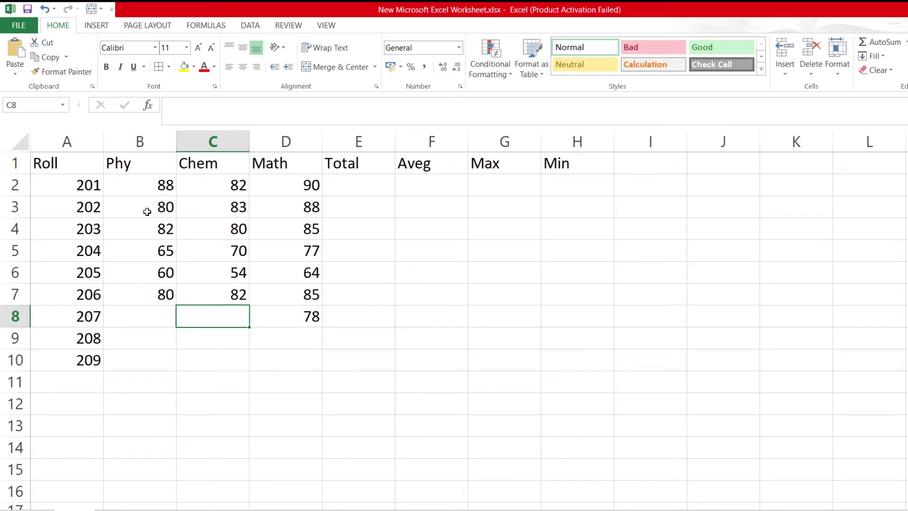
text(69)
key(Left)
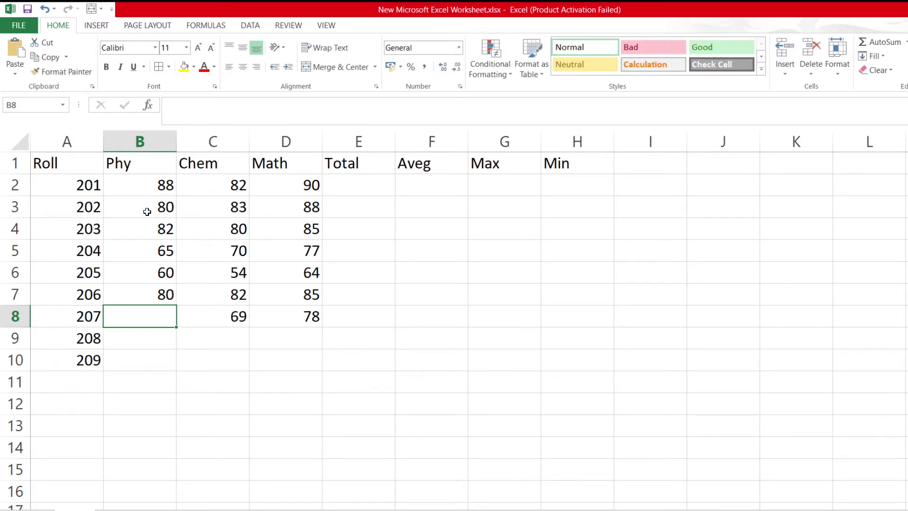
text(80)
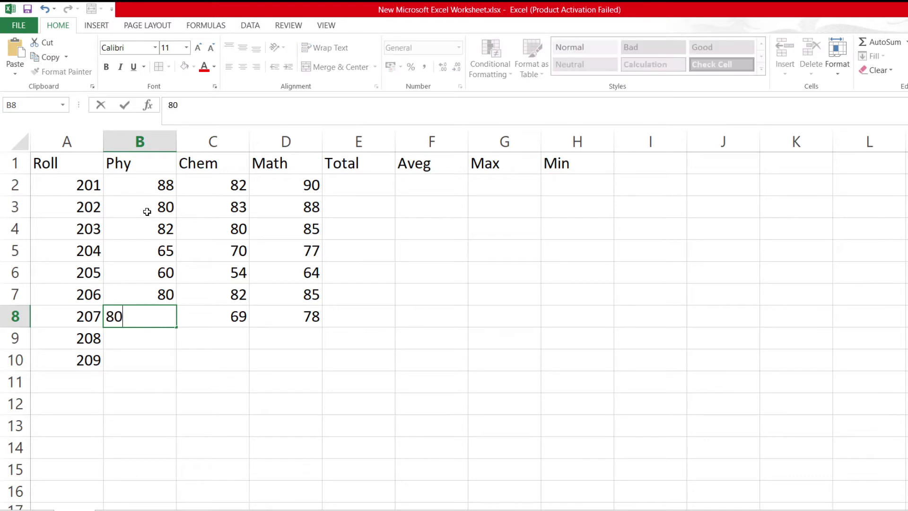
key(Return)
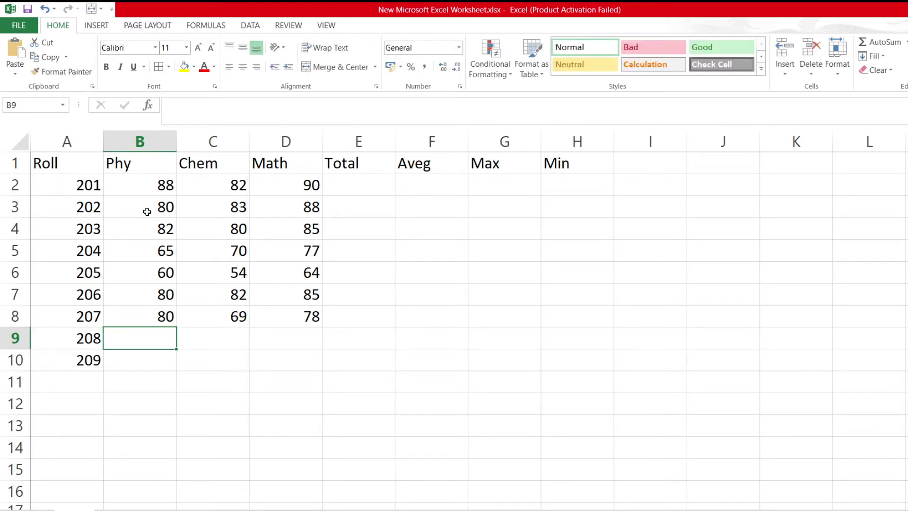
Enter marks for roll 208 (78, 80, 85) and roll 209 (81, 74, 80)
text(78)
key(Right)
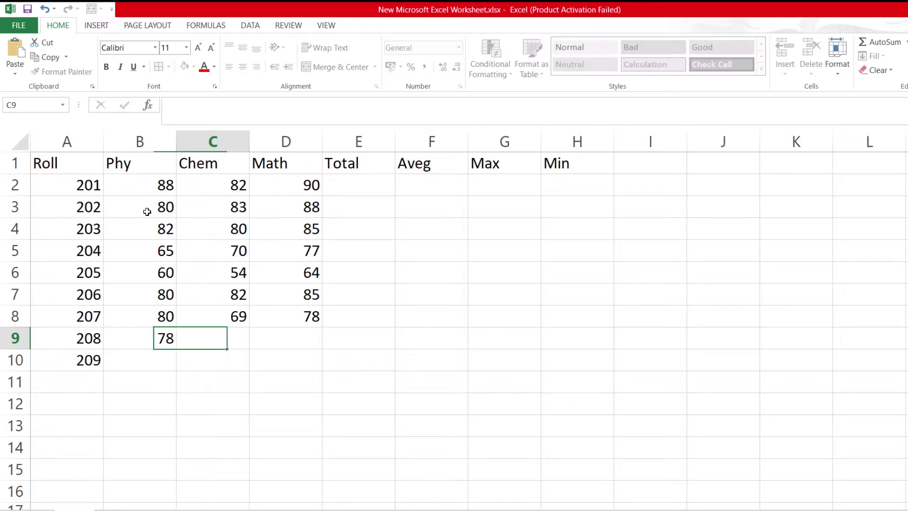
text(80)
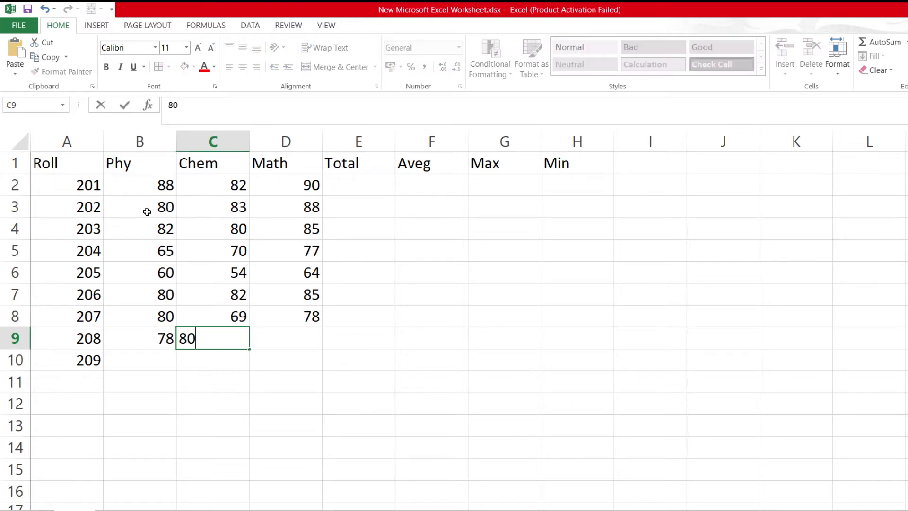
key(Right)
text(85)
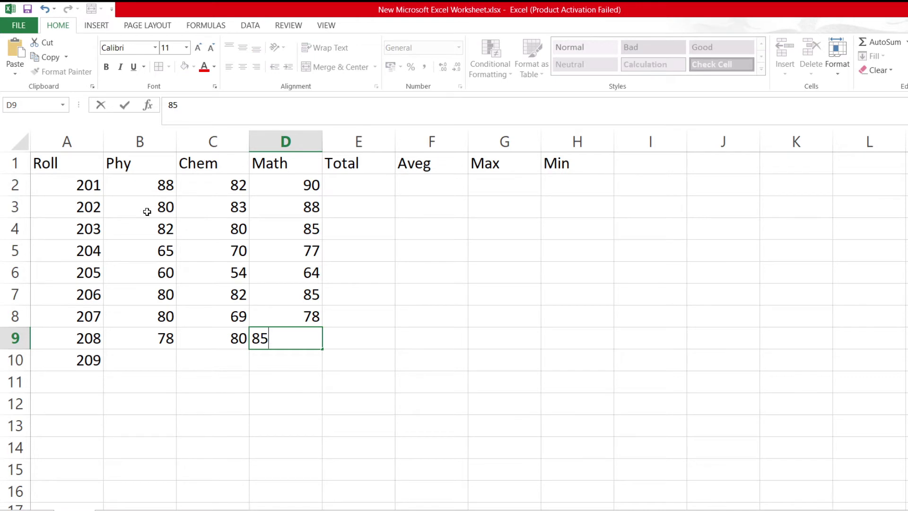
key(Return)
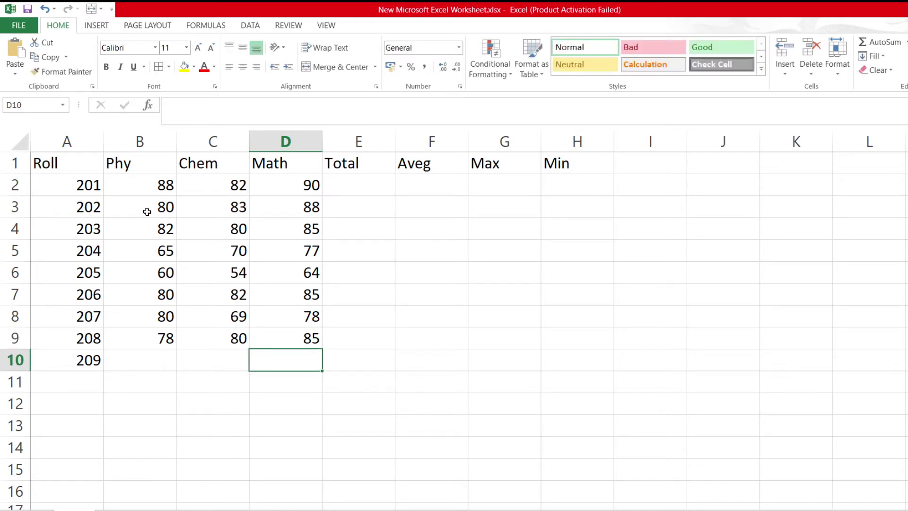
text(80)
key(Left)
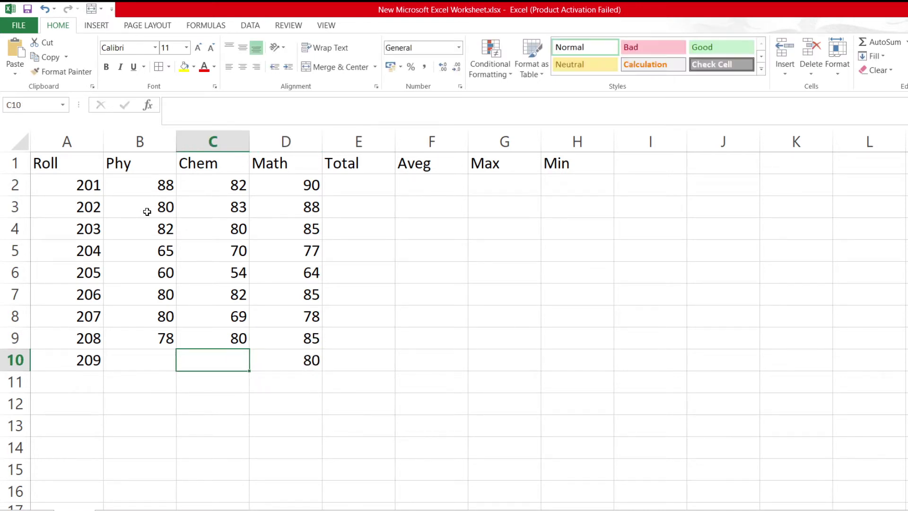
text(74)
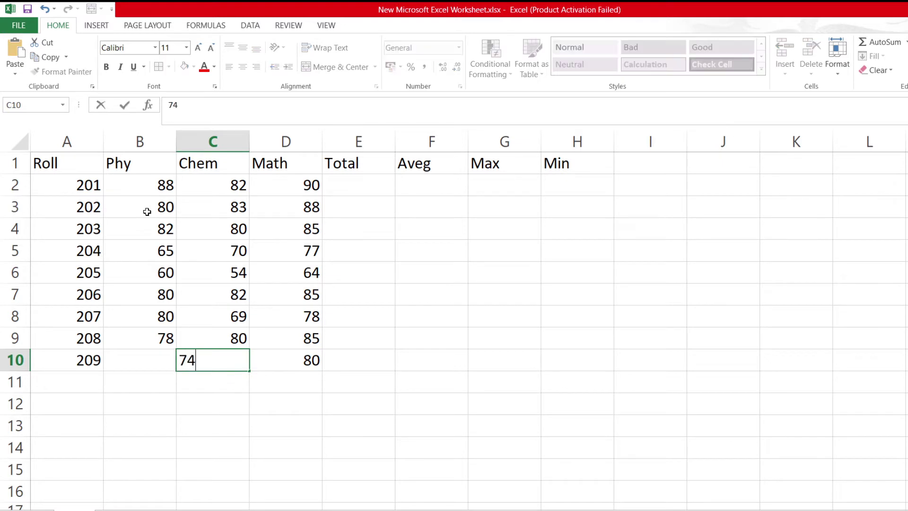
key(Left)
text(8)
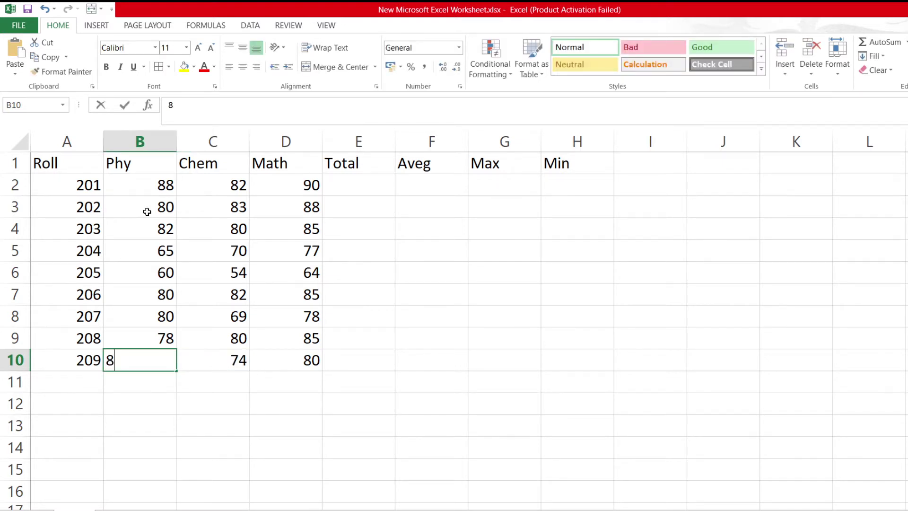
text(1)
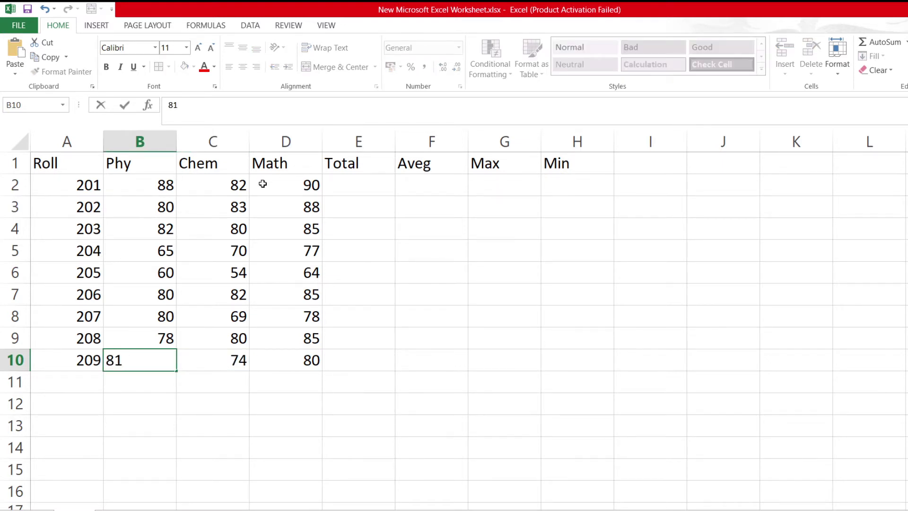
Commit roll 209's Phy mark 81 and insert a blank row above the header row
click(262, 185)
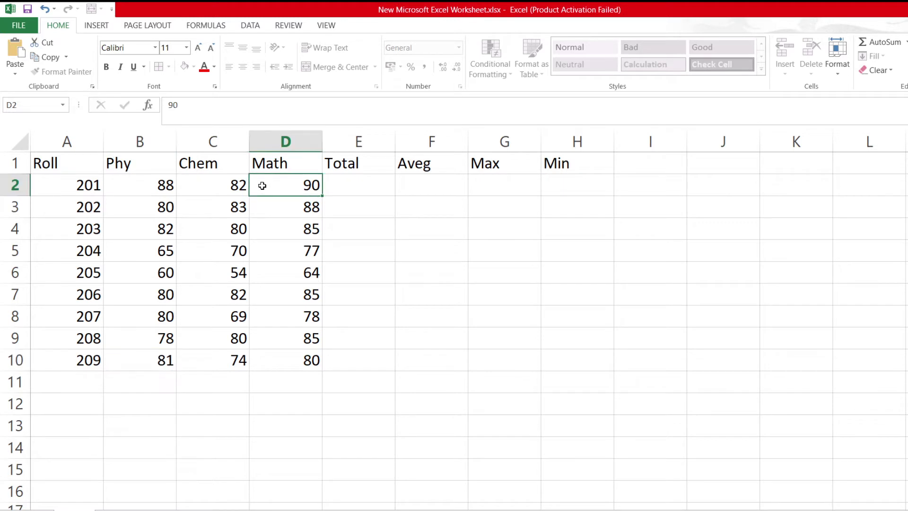
click(45, 153)
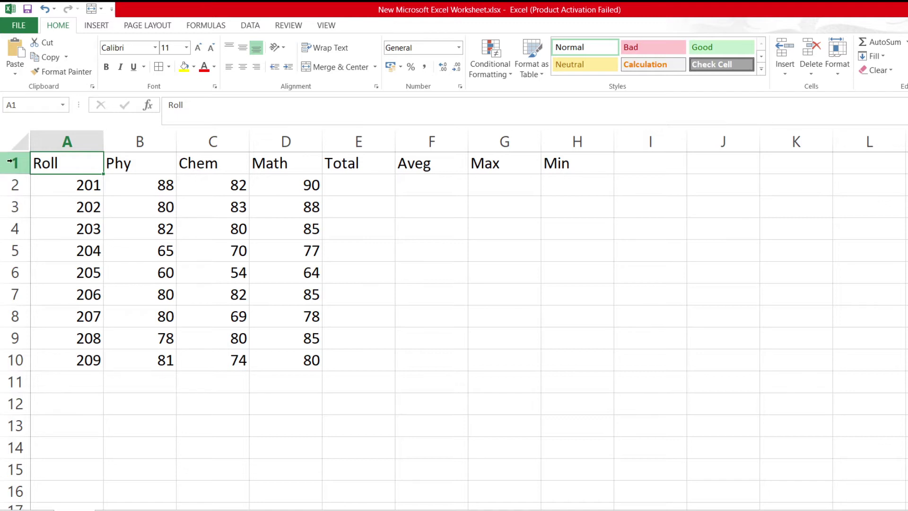
click(10, 164)
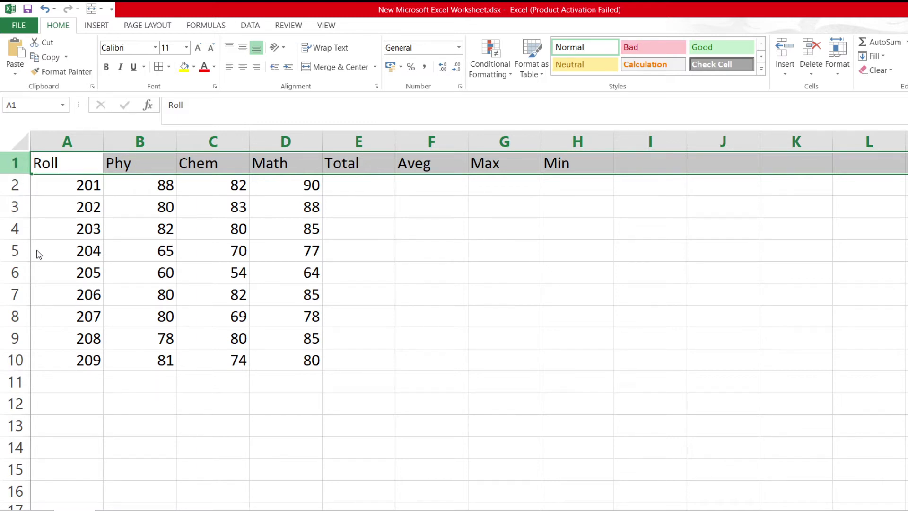
key(ctrl+shift+plus)
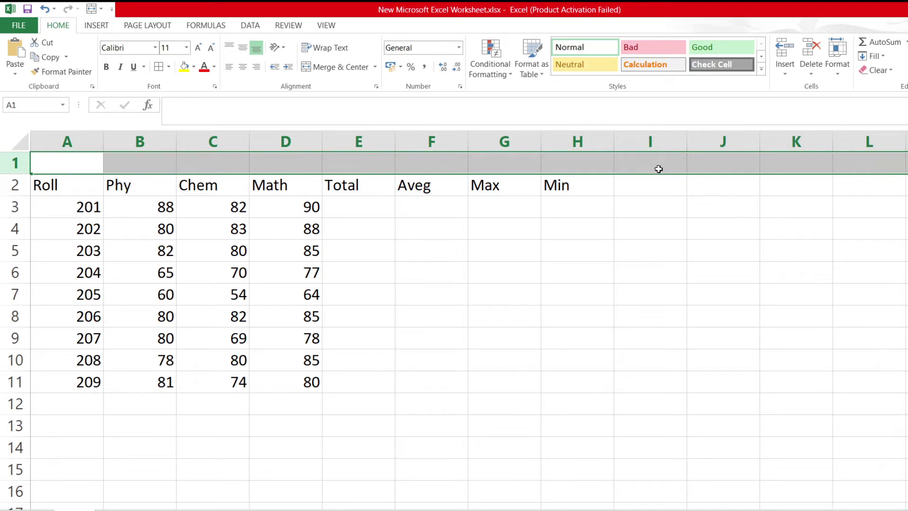
click(607, 164)
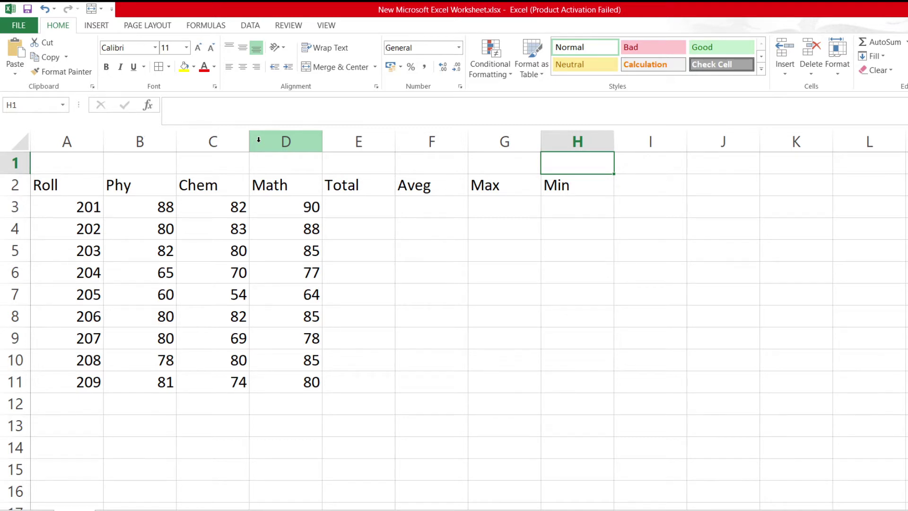
click(259, 139)
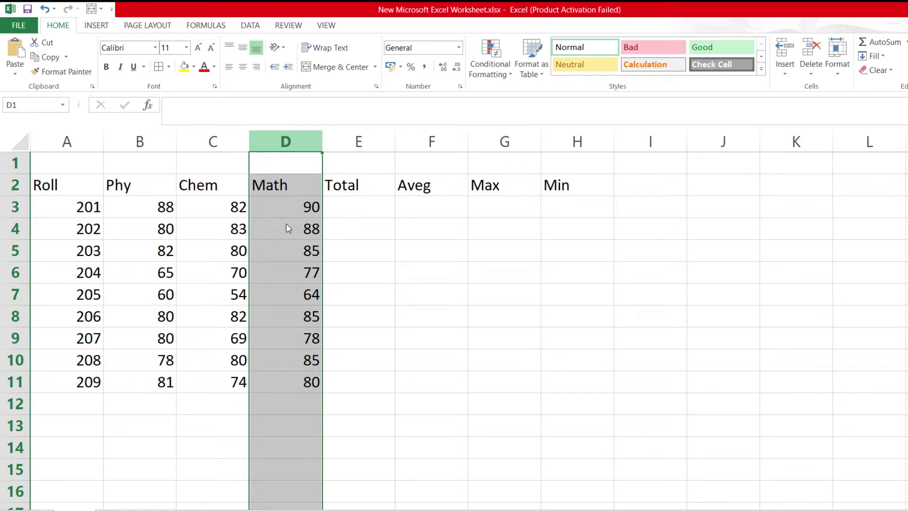
key(ctrl+shift+plus)
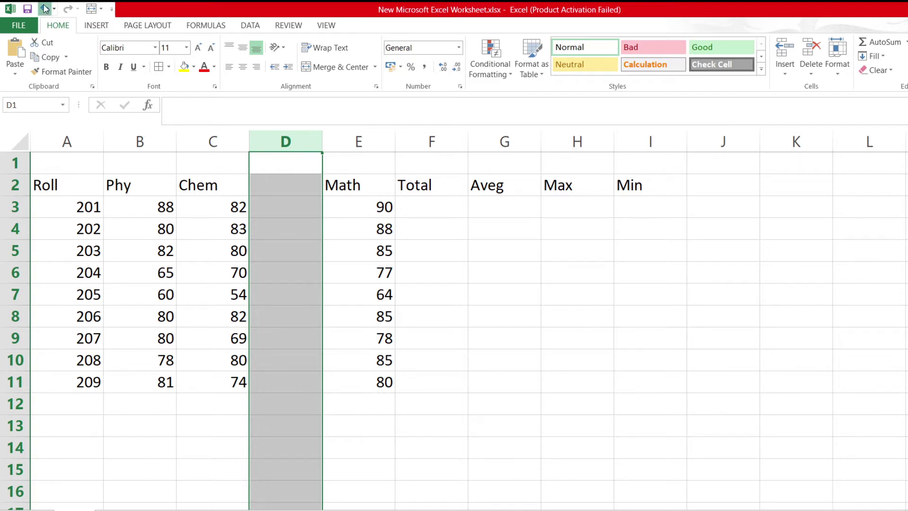
click(45, 8)
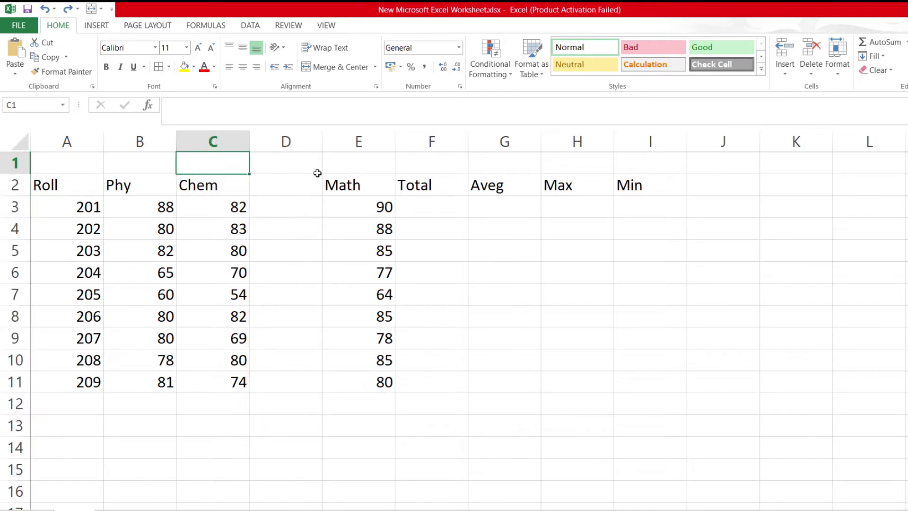
click(282, 140)
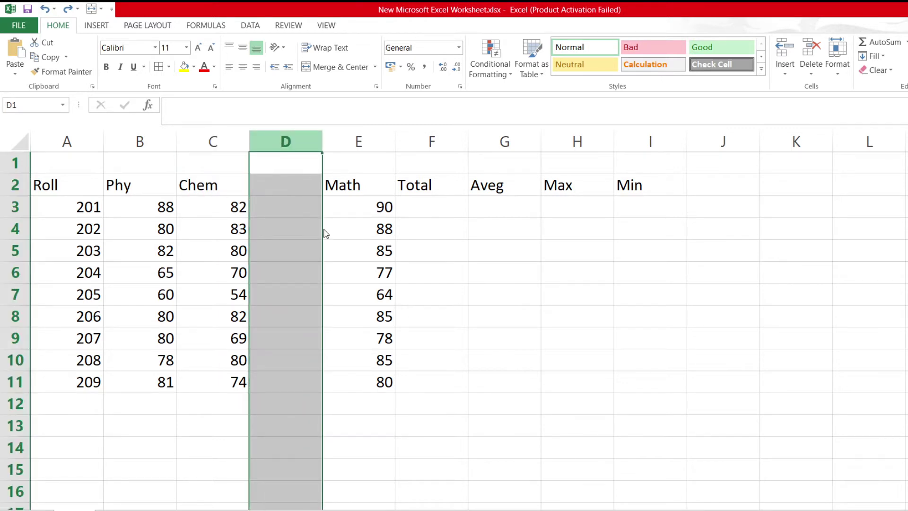
key(ctrl+minus)
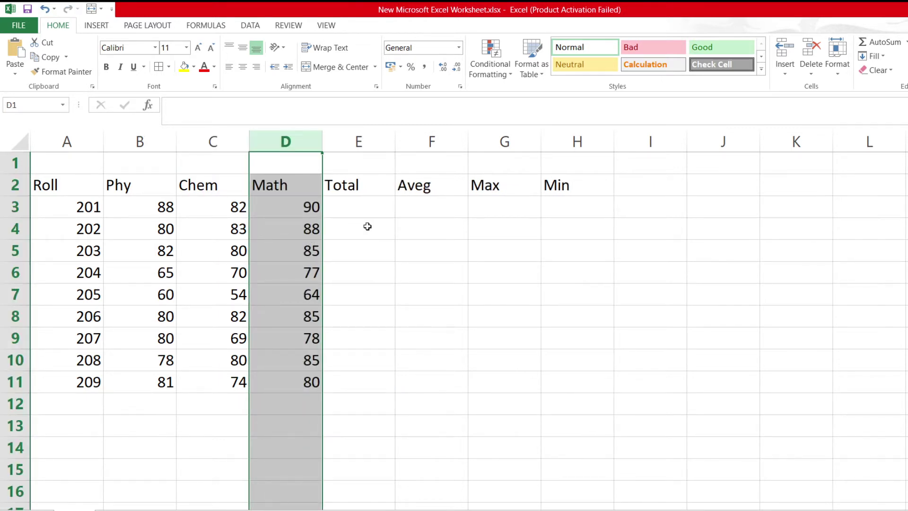
click(367, 225)
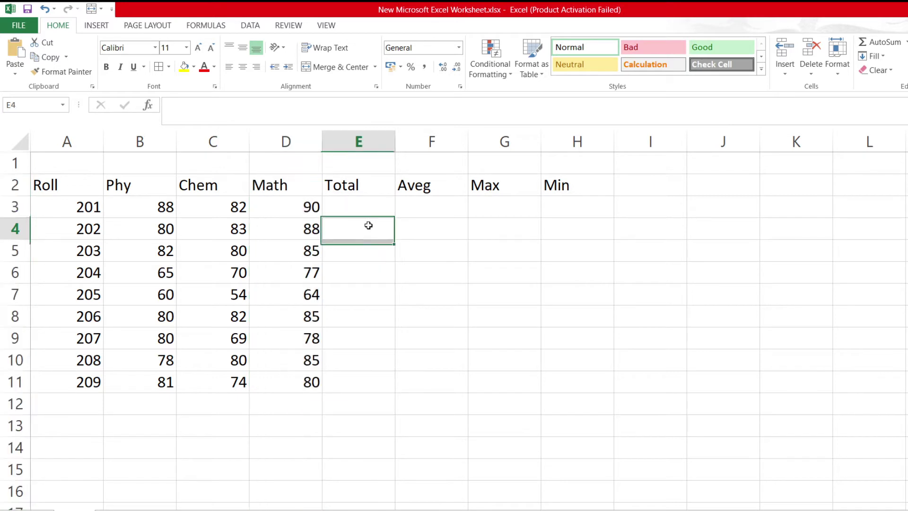
click(269, 180)
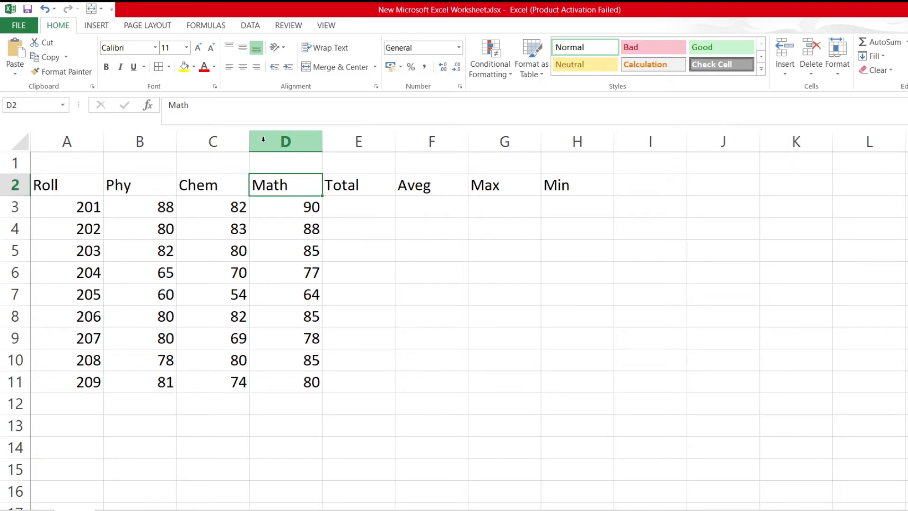
click(263, 139)
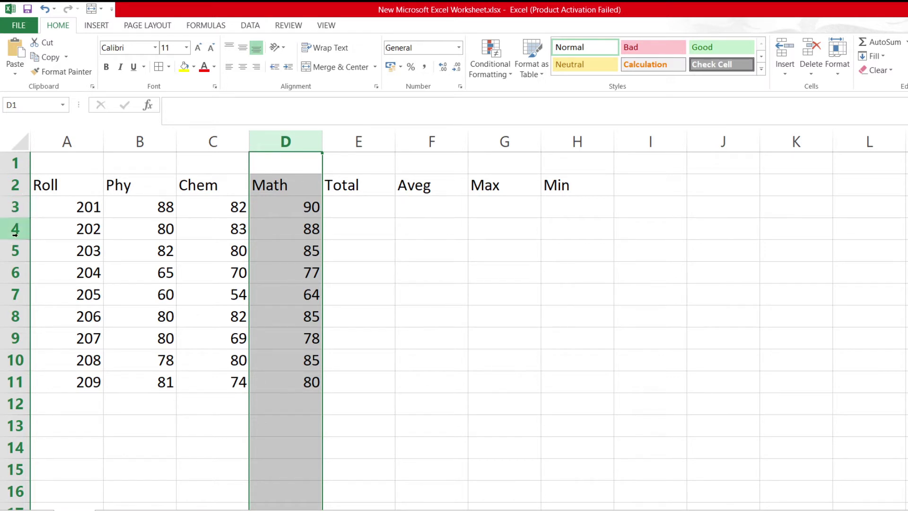
click(496, 246)
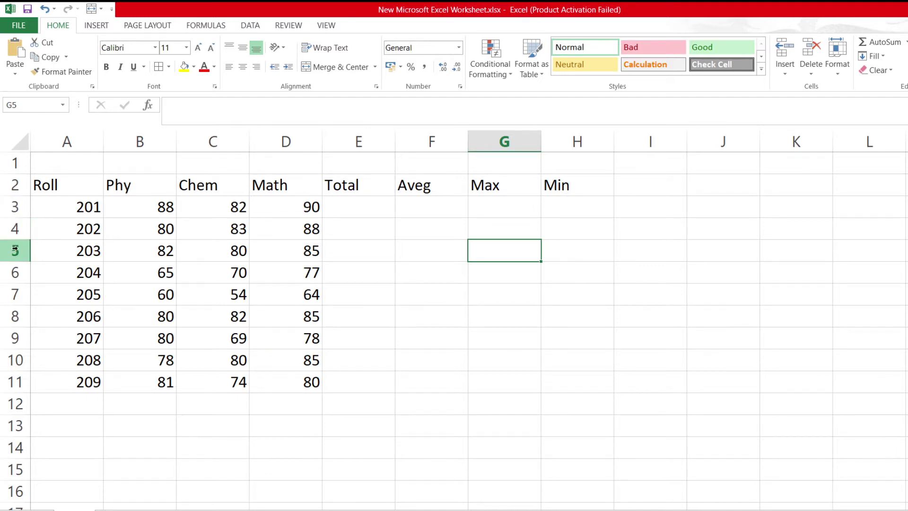
click(15, 250)
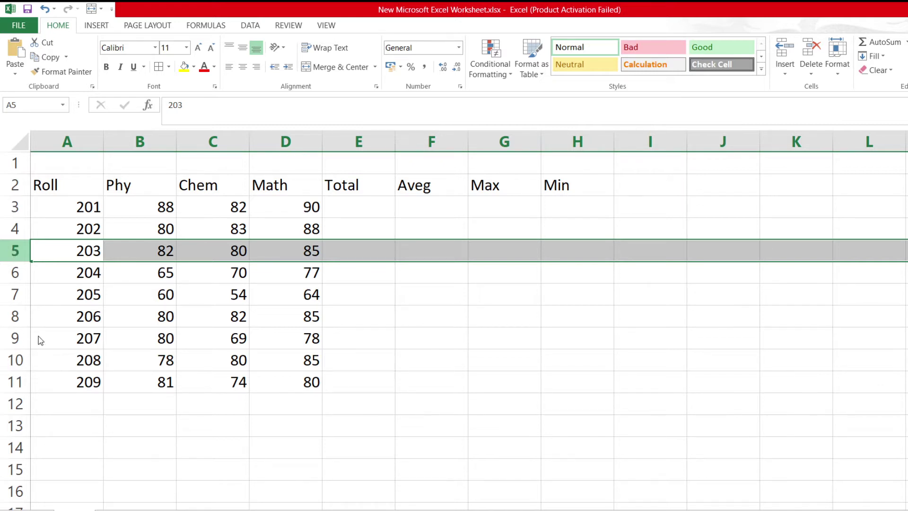
key(ctrl+shift+plus)
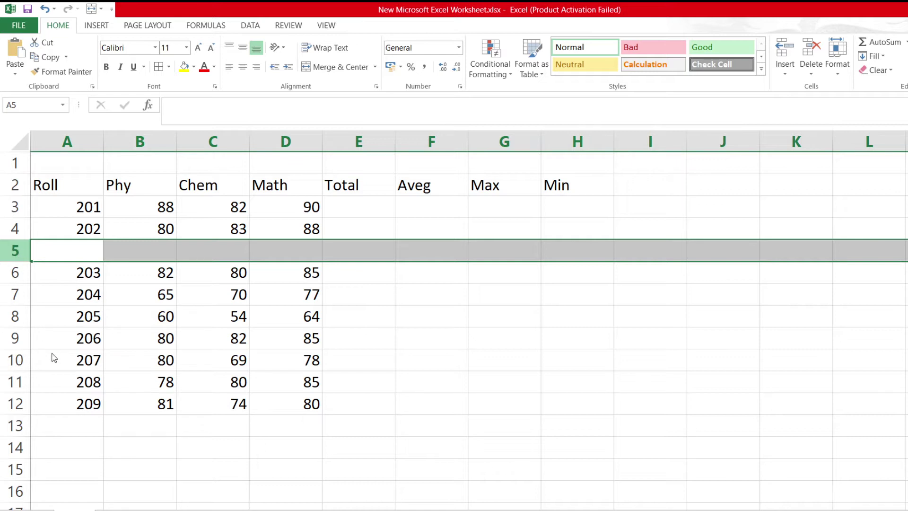
key(ctrl+minus)
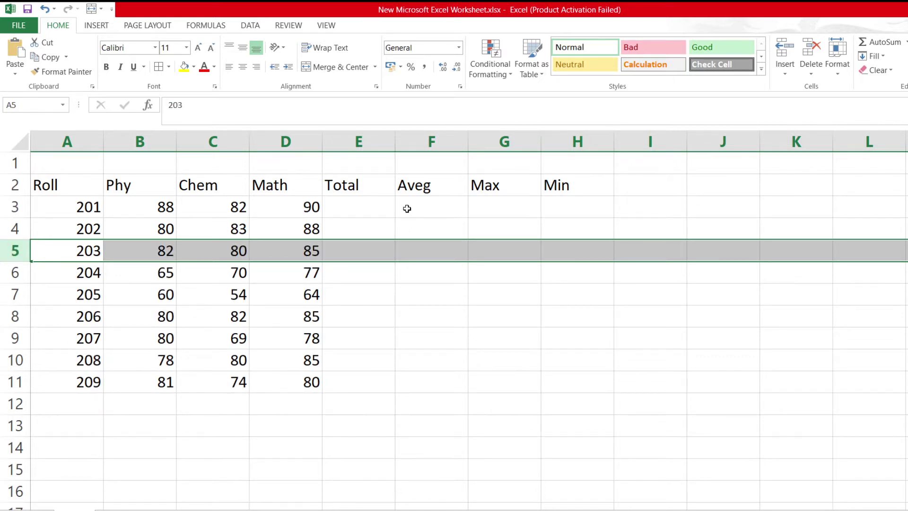
click(408, 206)
click(54, 158)
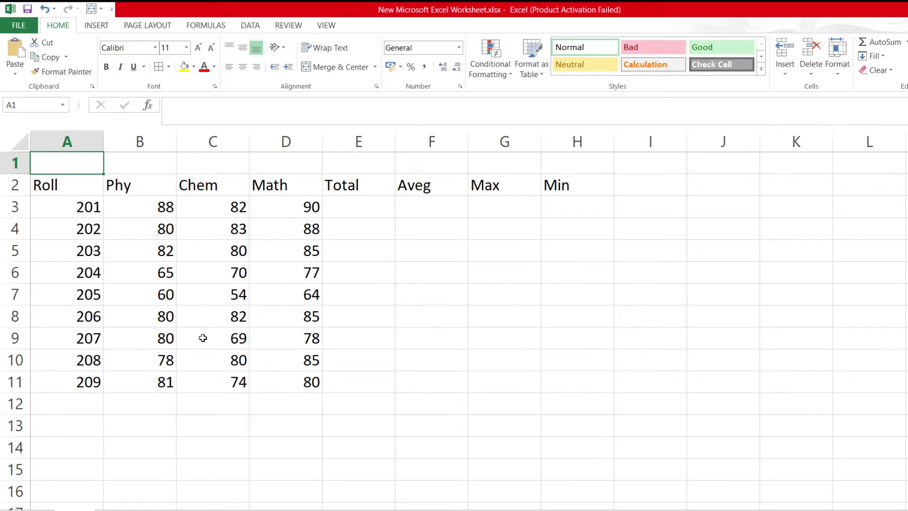
Enter the title 'Result sheet' into cell A1 and reselect it
double_click(61, 162)
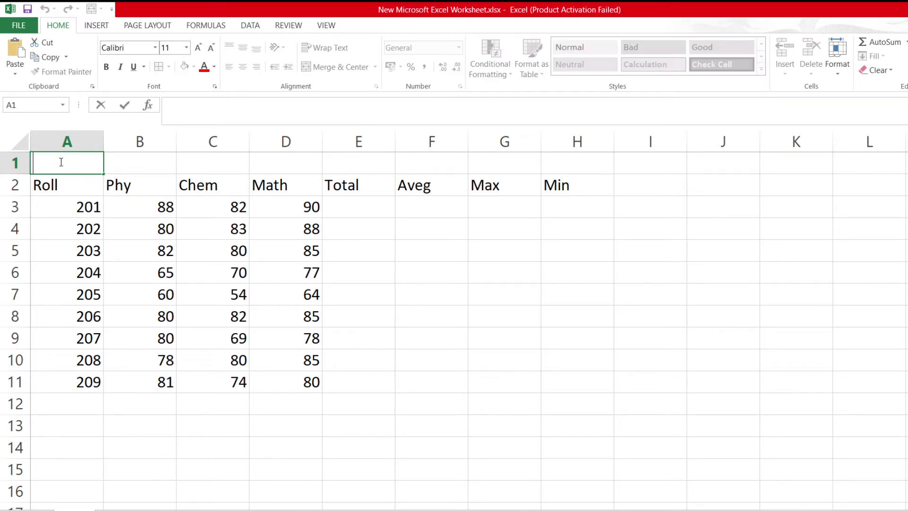
text(Re)
text(sult )
text(shee)
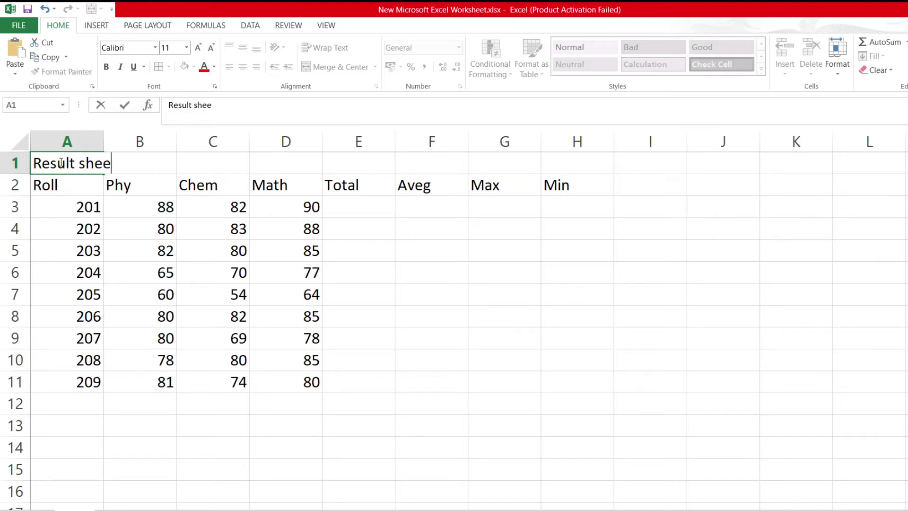
text(t)
click(420, 310)
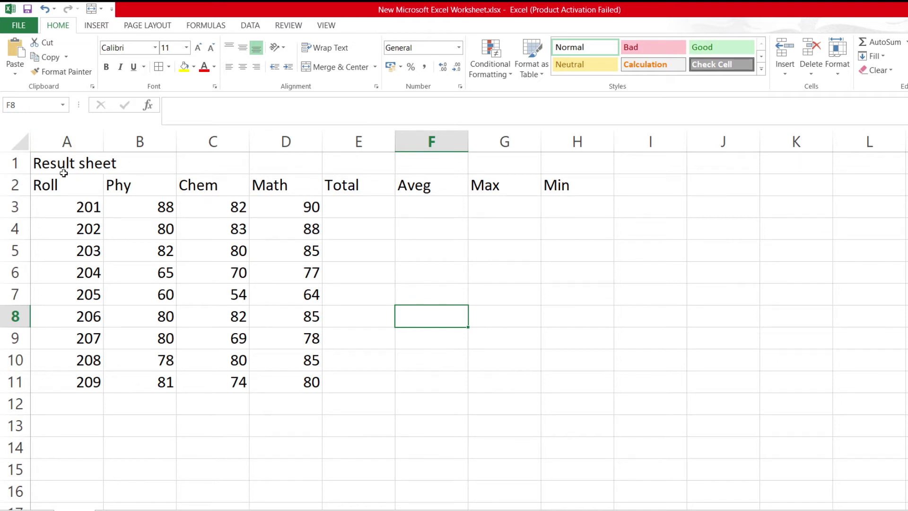
click(48, 162)
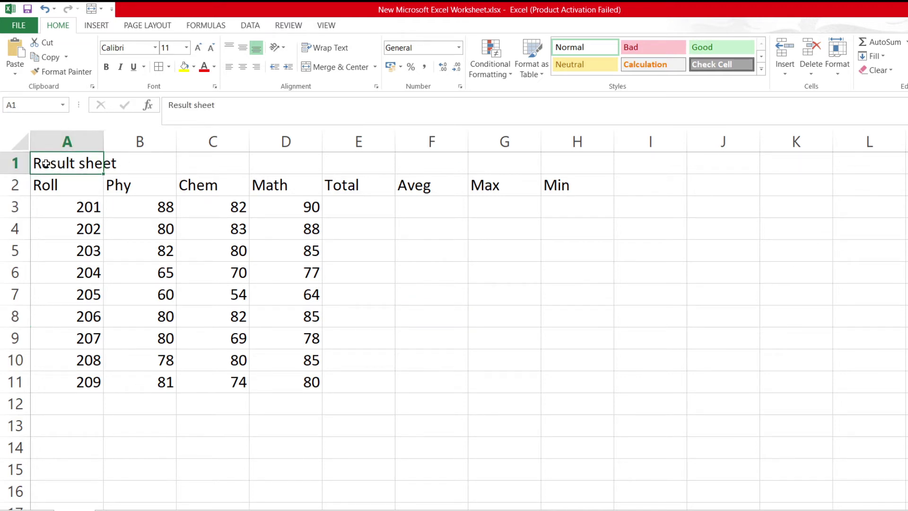
Merge and centre cells A1:H1 so the 'Result sheet' title spans the table
drag(46, 164, 607, 162)
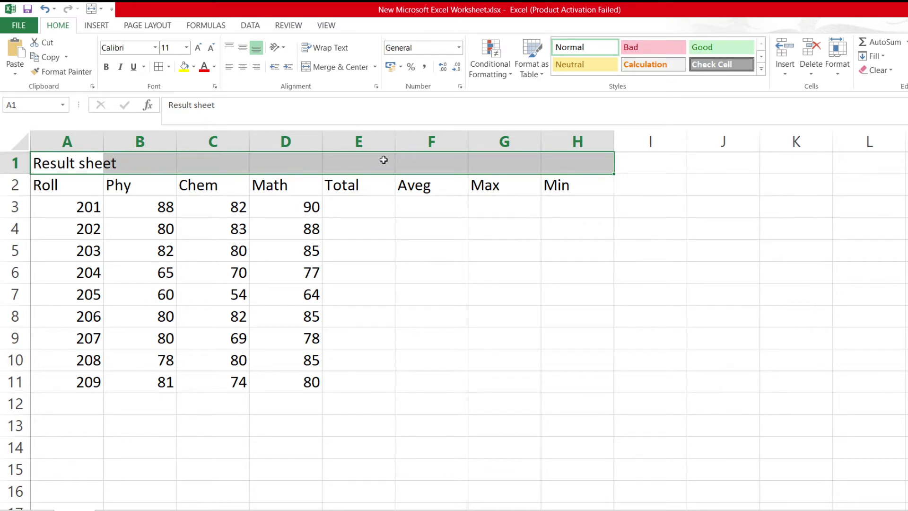
click(341, 67)
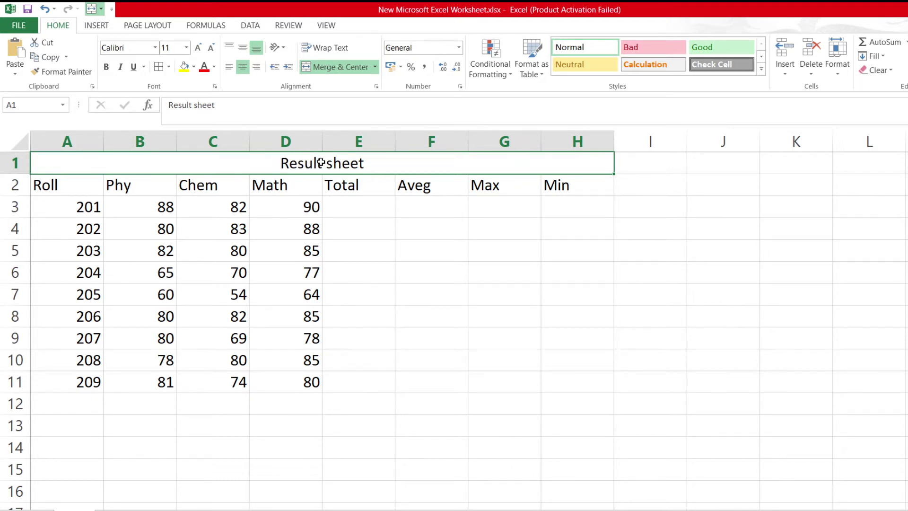
Select the 'Result sheet' title text and give it a red font colour
double_click(365, 163)
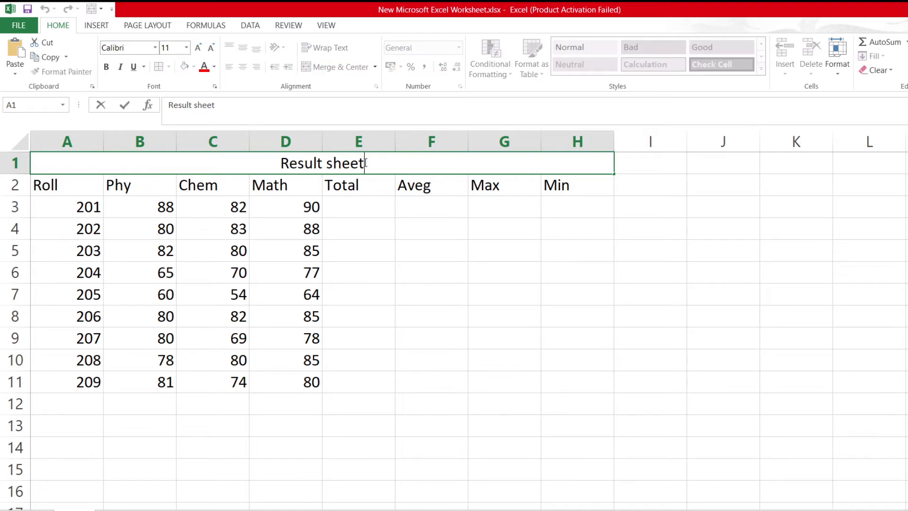
drag(365, 163, 279, 158)
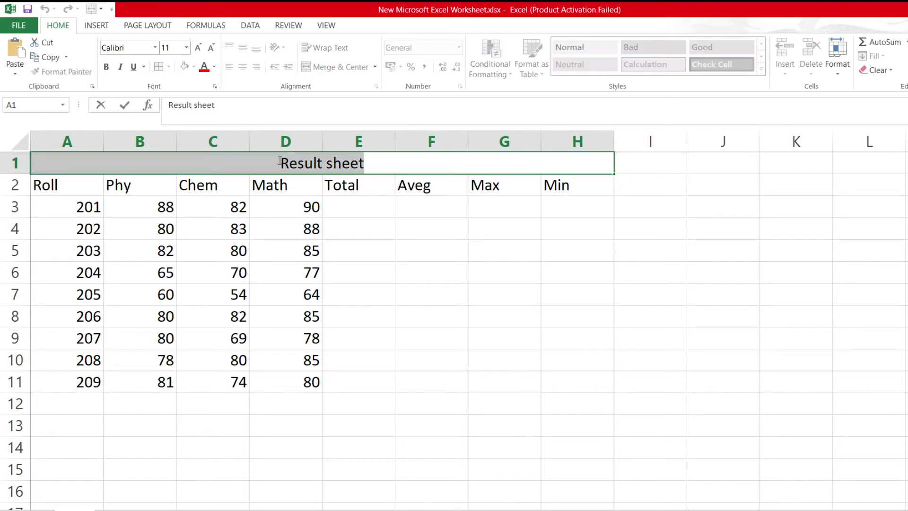
drag(388, 167, 283, 156)
click(204, 67)
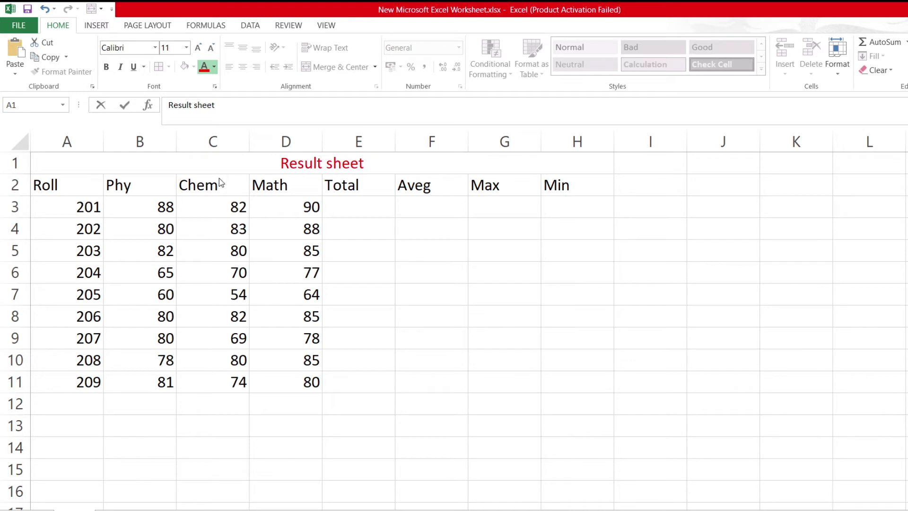
Format the red title as bold, font size 16, with underline turned back off
click(215, 181)
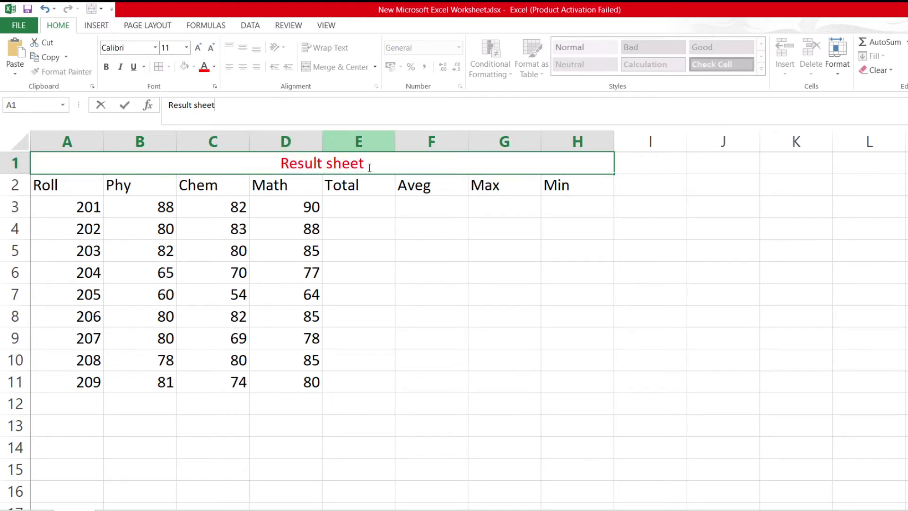
drag(369, 168, 283, 164)
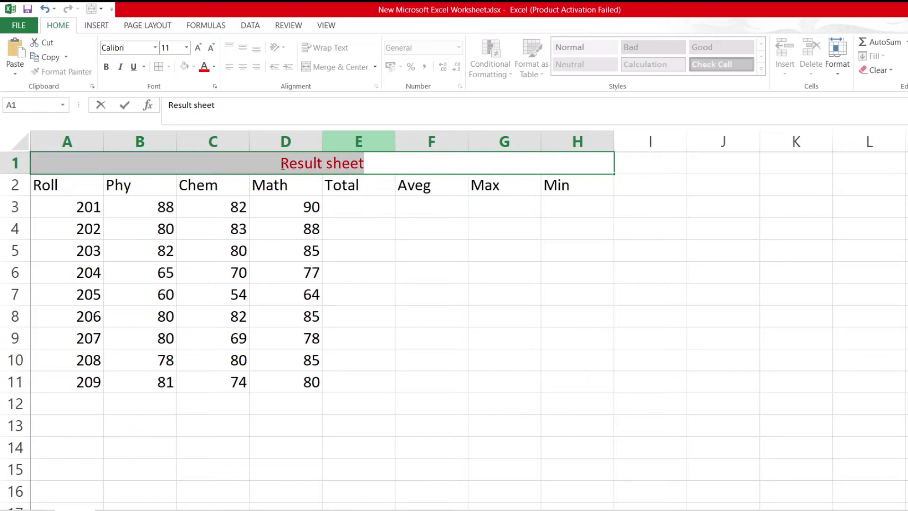
click(187, 51)
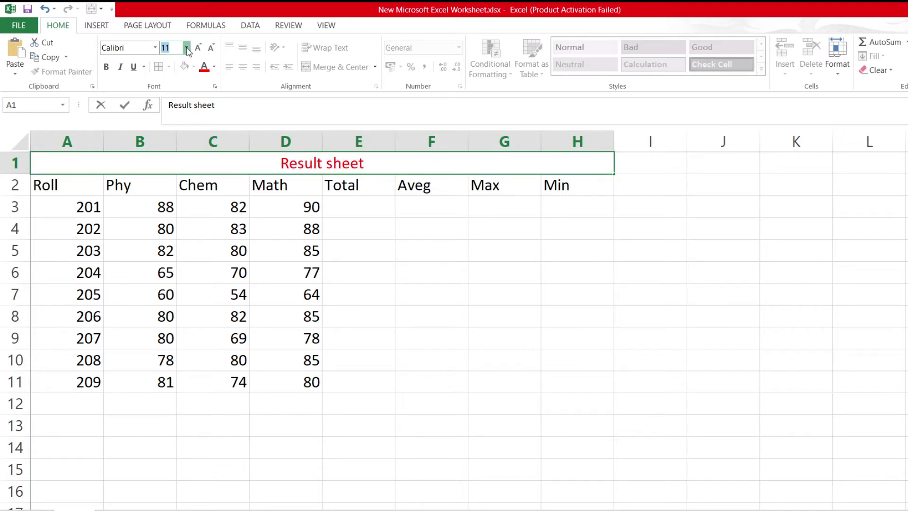
click(169, 142)
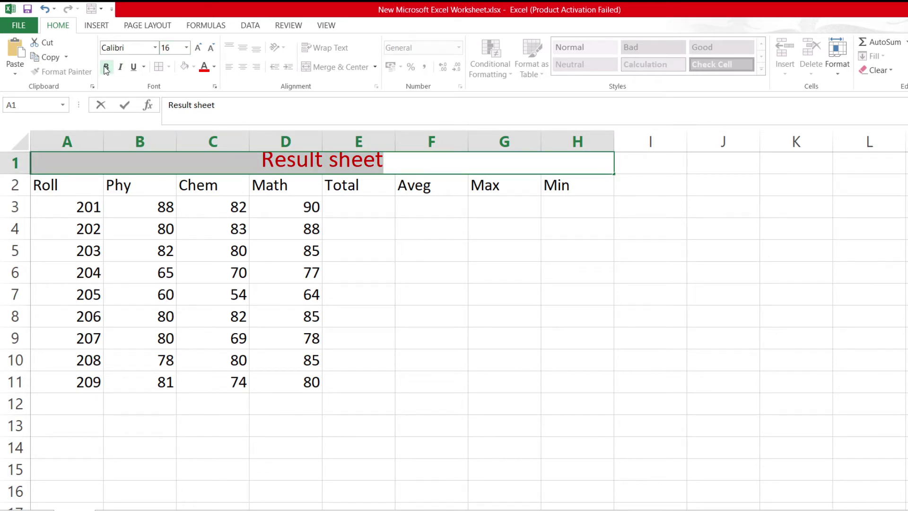
click(106, 67)
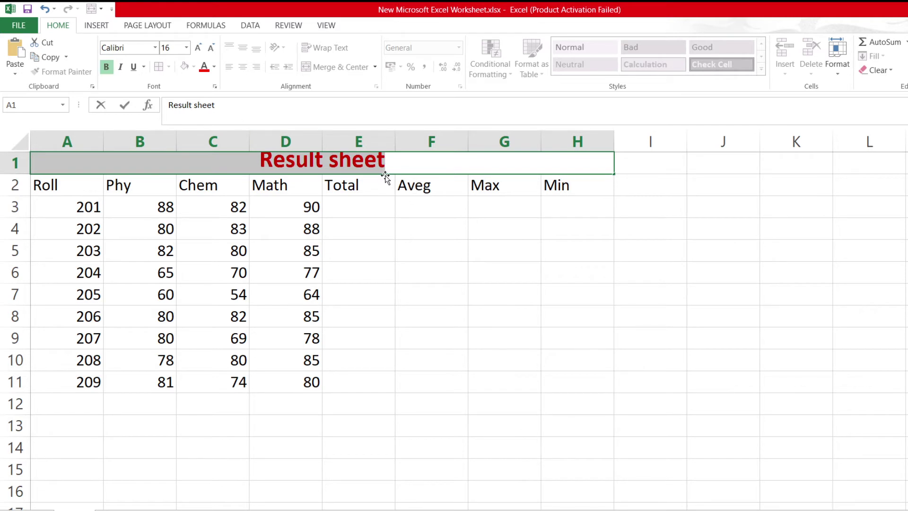
click(134, 68)
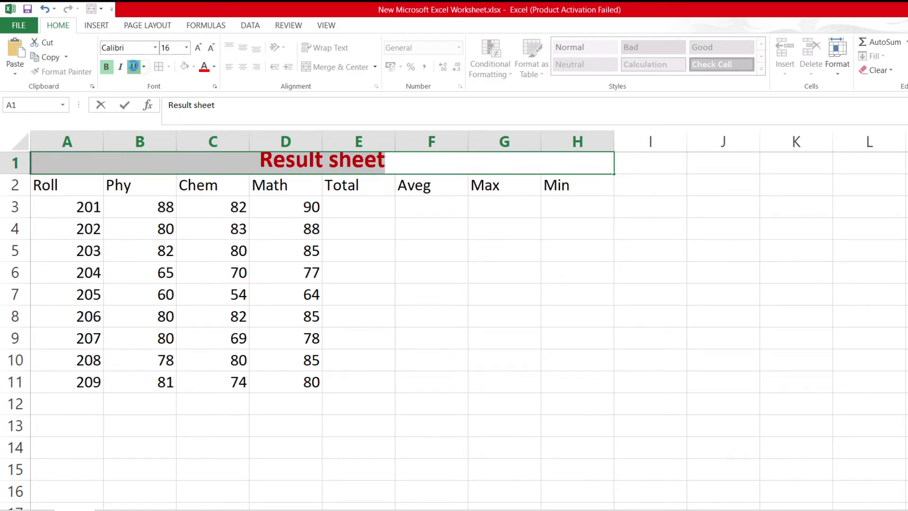
click(136, 71)
click(499, 211)
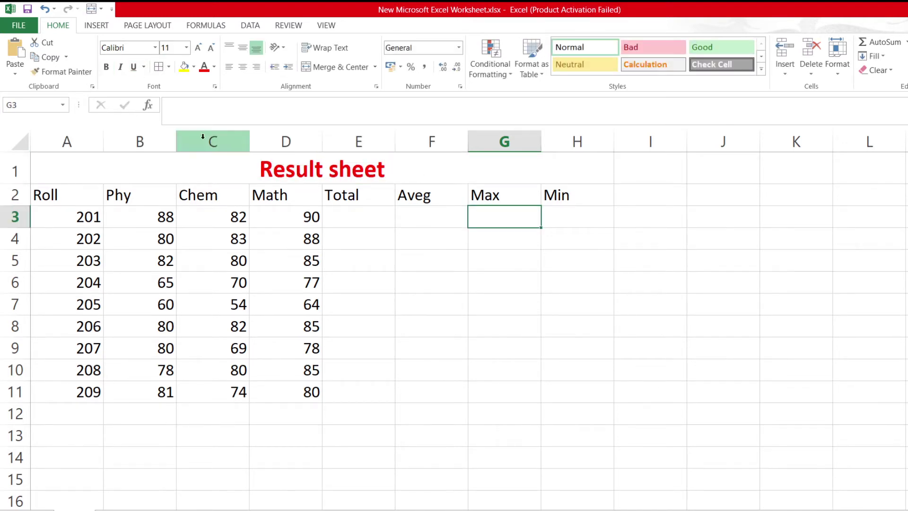
click(350, 168)
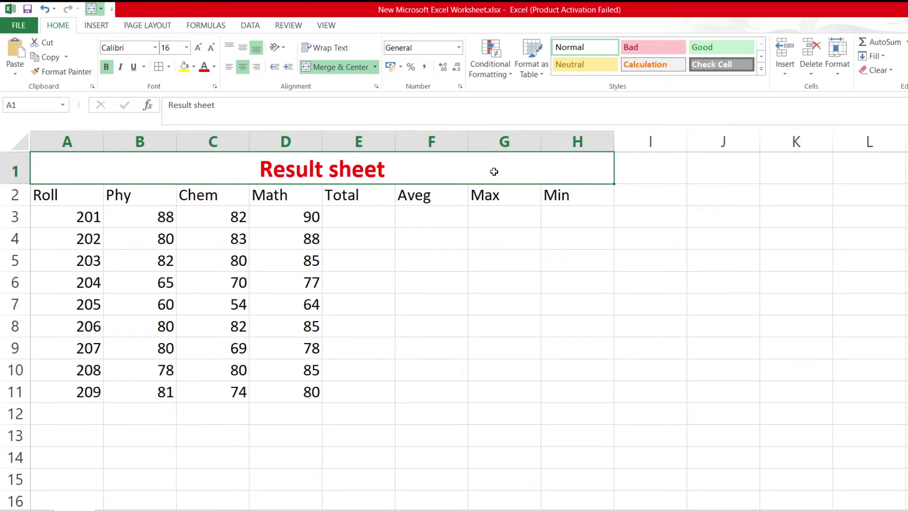
Change the A2 heading from 'Roll' to 'Roll Number' and drag column A wider to fit
click(57, 195)
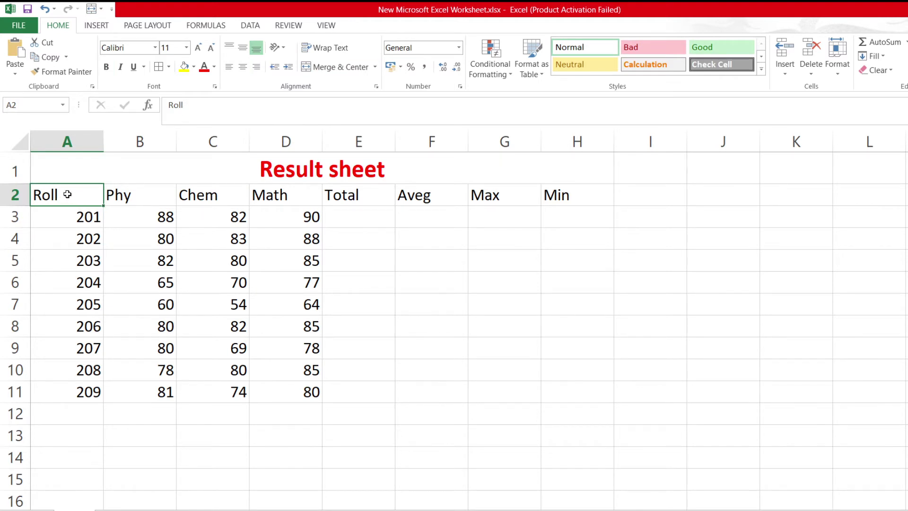
double_click(67, 194)
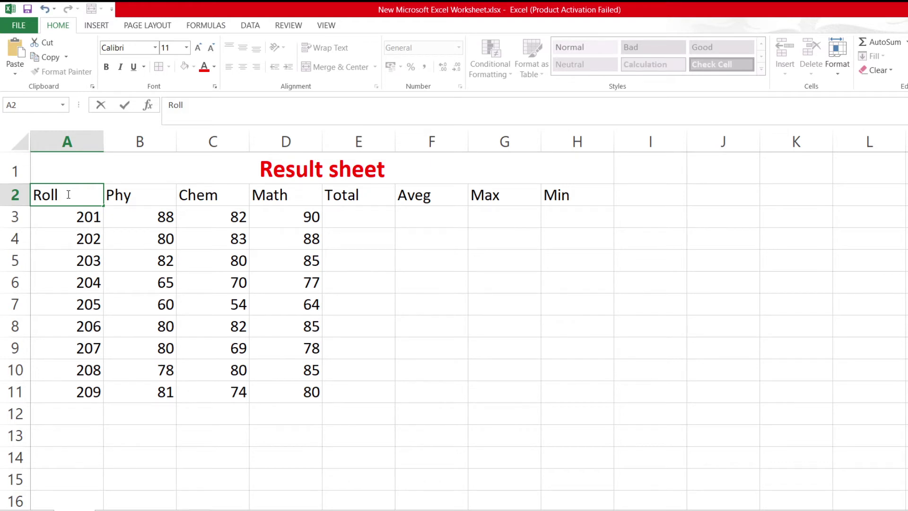
text(Num)
text(ber)
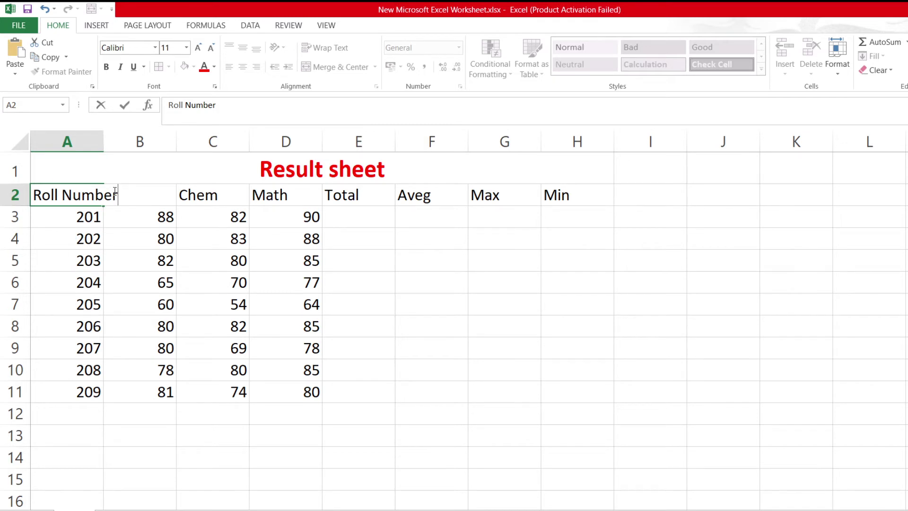
click(104, 132)
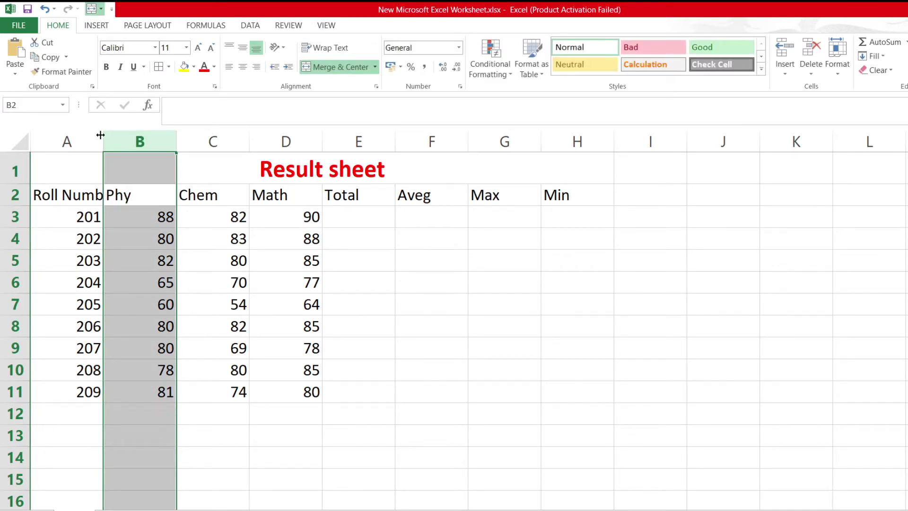
drag(101, 136, 117, 135)
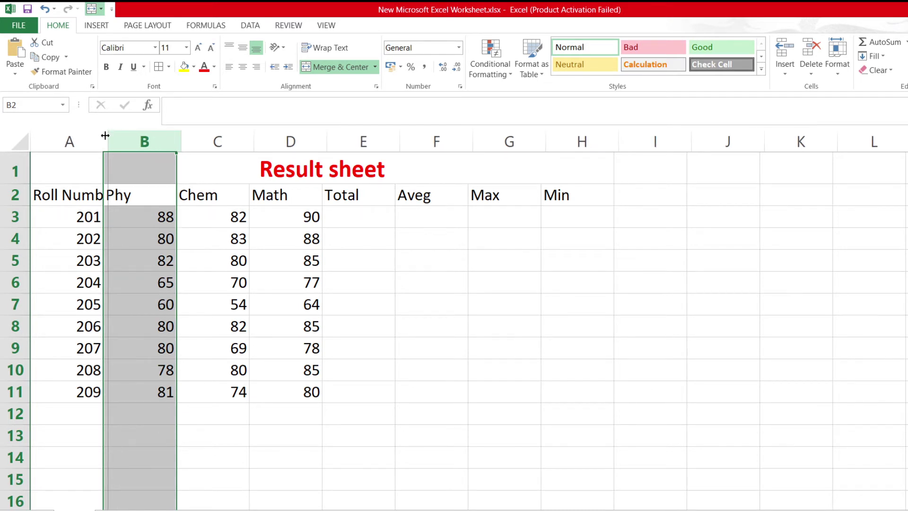
mouse_move(117, 136)
mouse_down()
mouse_move(130, 137)
mouse_move(105, 134)
mouse_move(124, 136)
mouse_up()
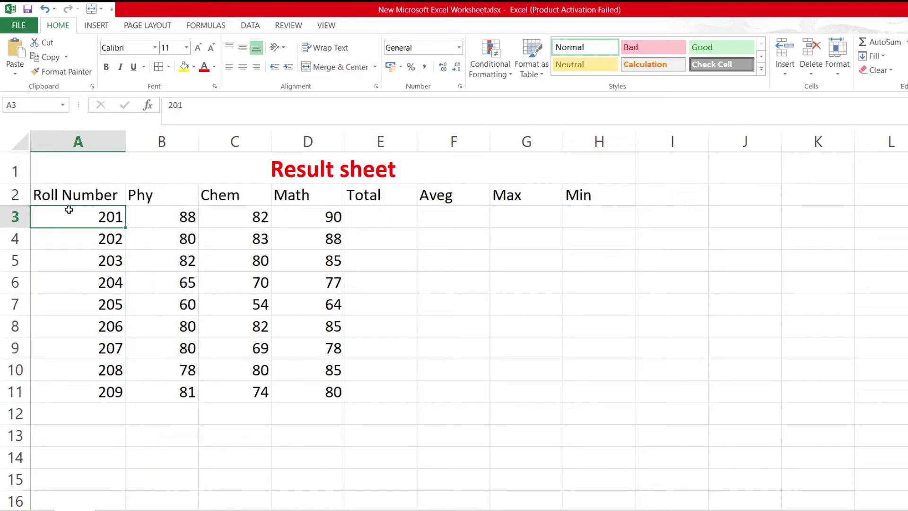
Undo the column A widening so it returns to its original narrow width
click(66, 212)
click(77, 192)
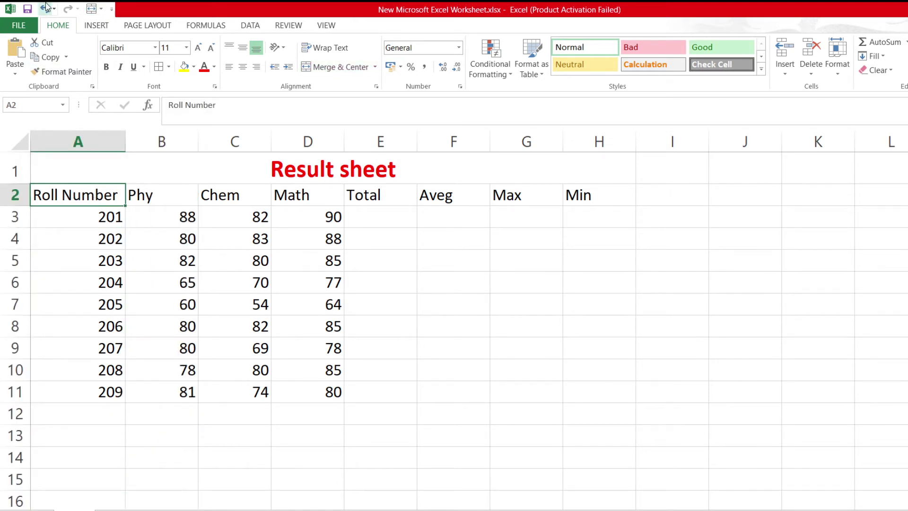
click(45, 9)
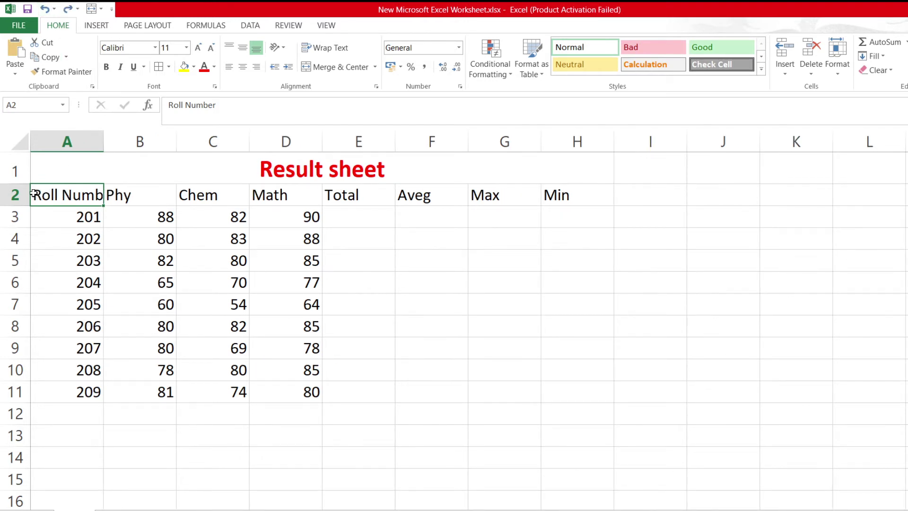
click(109, 195)
click(93, 194)
Select the 'Roll Number' text in A2 and apply Wrap Text to the header
double_click(101, 195)
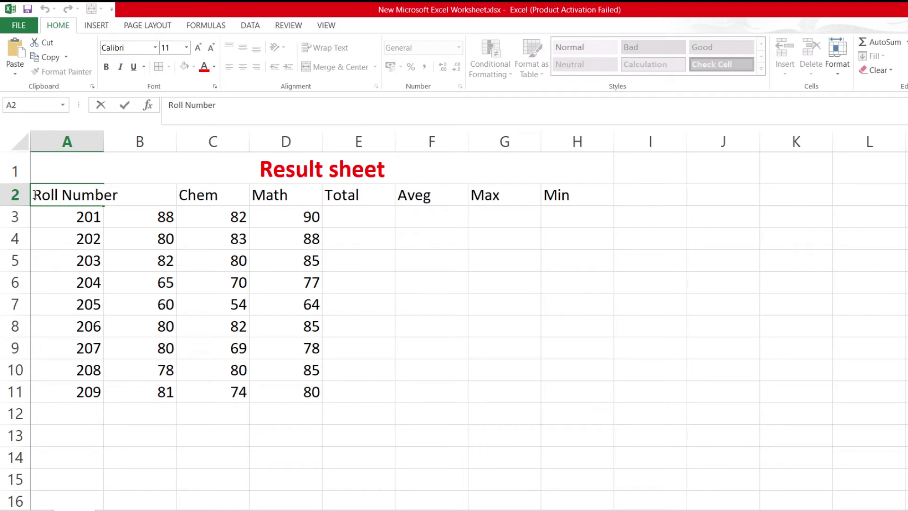
drag(34, 195, 120, 195)
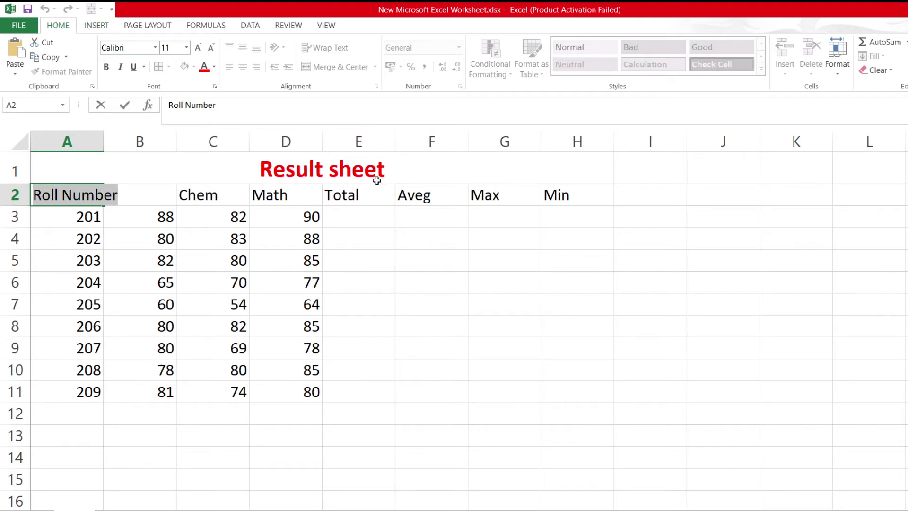
click(414, 283)
text(Phy)
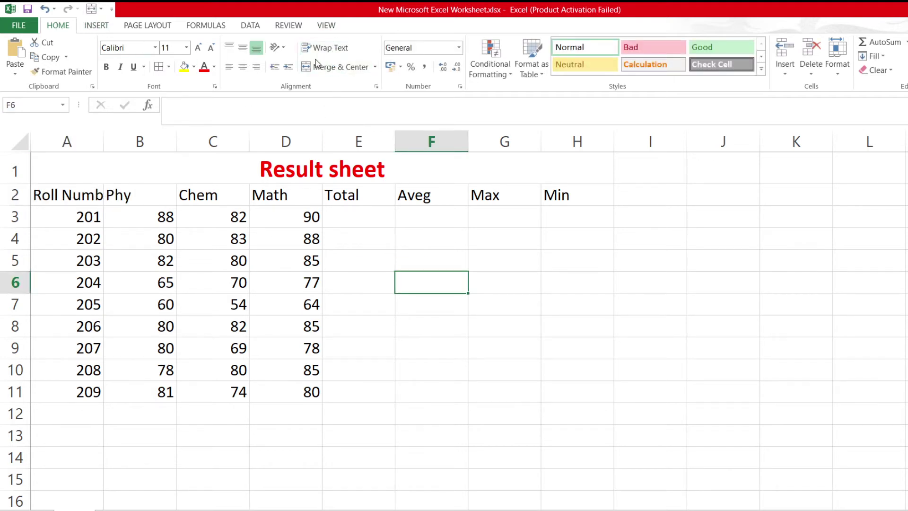
click(77, 191)
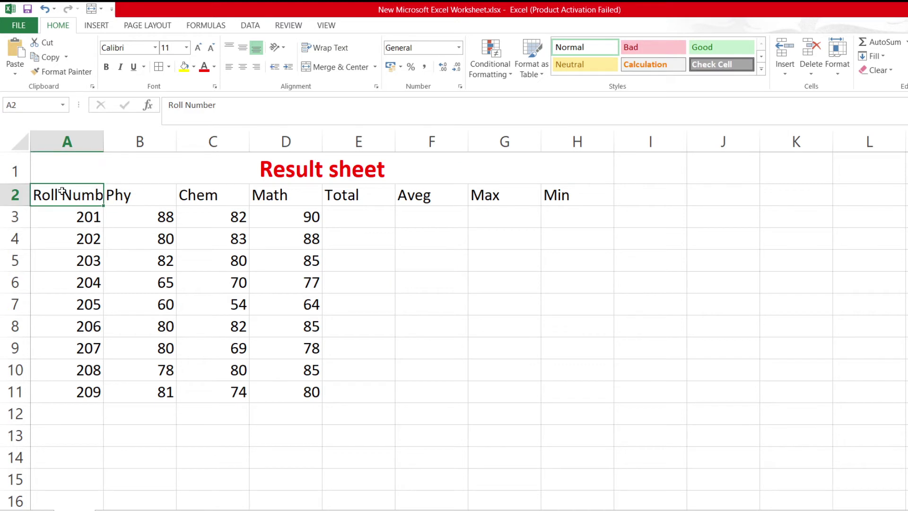
double_click(35, 192)
drag(35, 191, 120, 195)
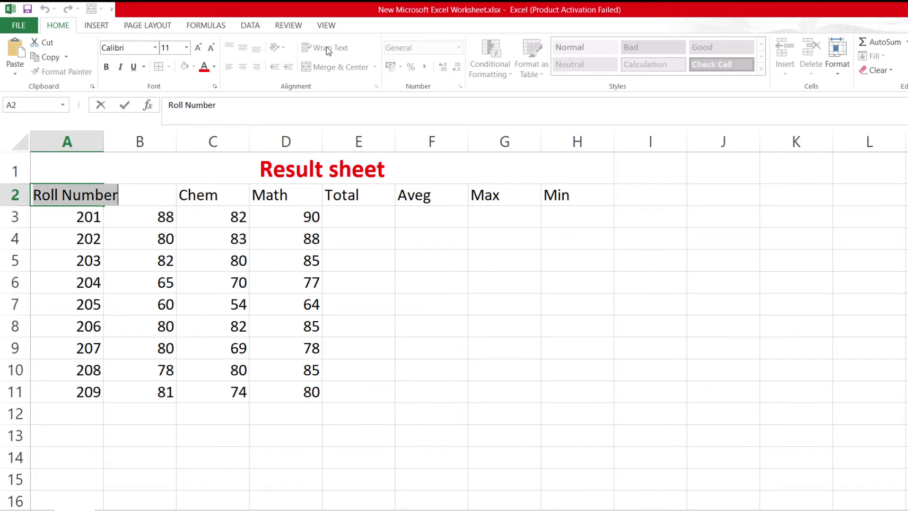
click(336, 105)
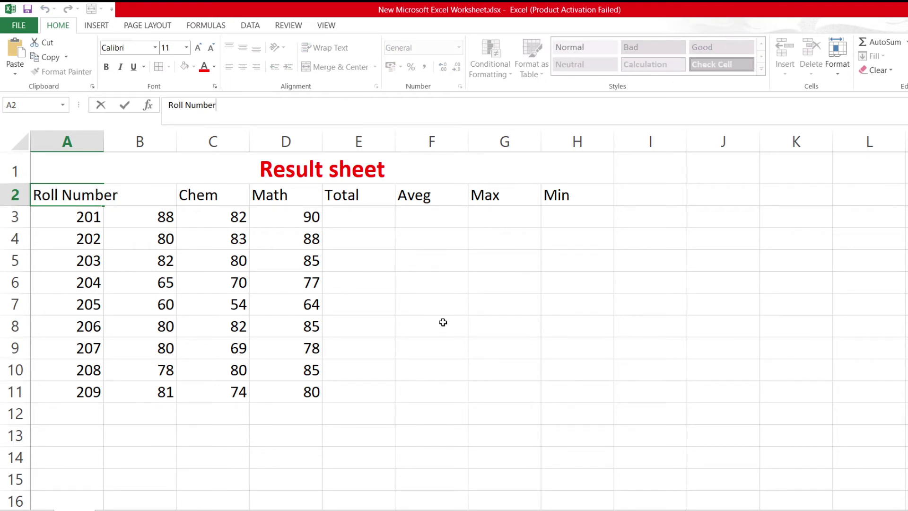
drag(442, 322, 435, 305)
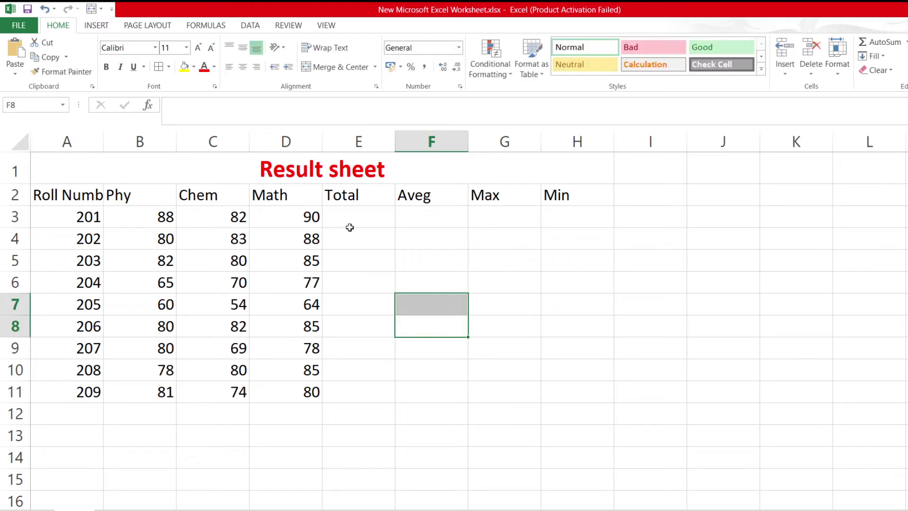
click(336, 48)
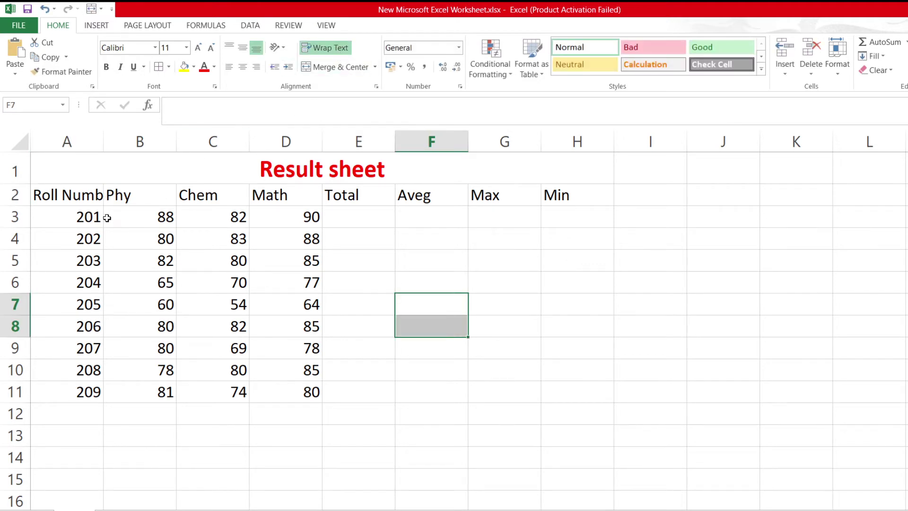
click(94, 191)
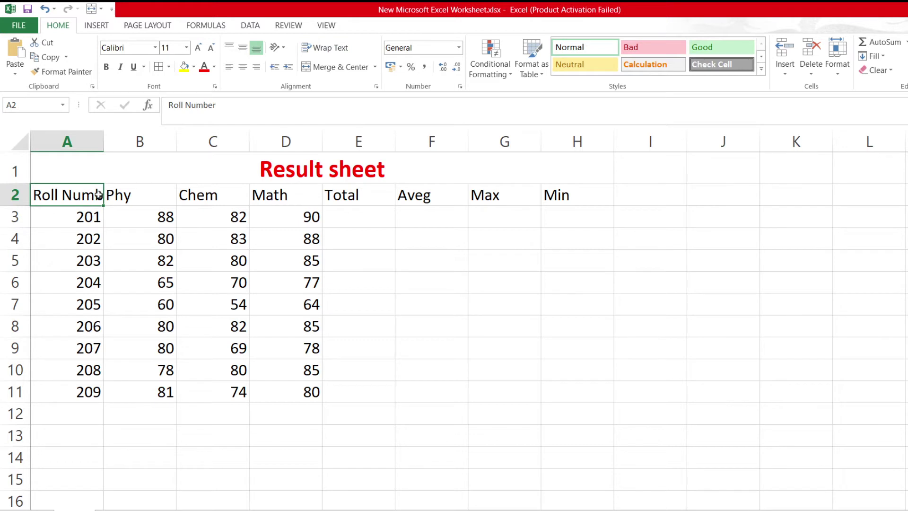
Widen column A by dragging its border so 'Roll Number' fits
double_click(36, 196)
drag(35, 196, 121, 199)
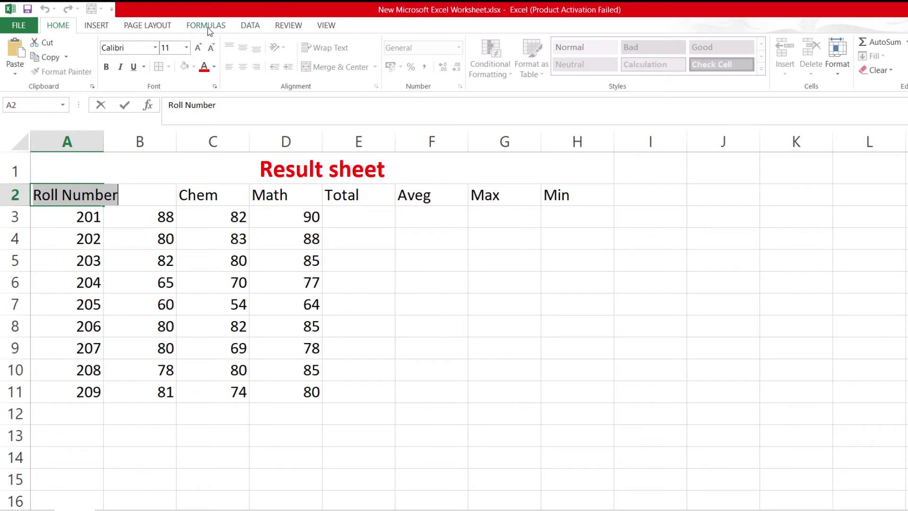
click(428, 322)
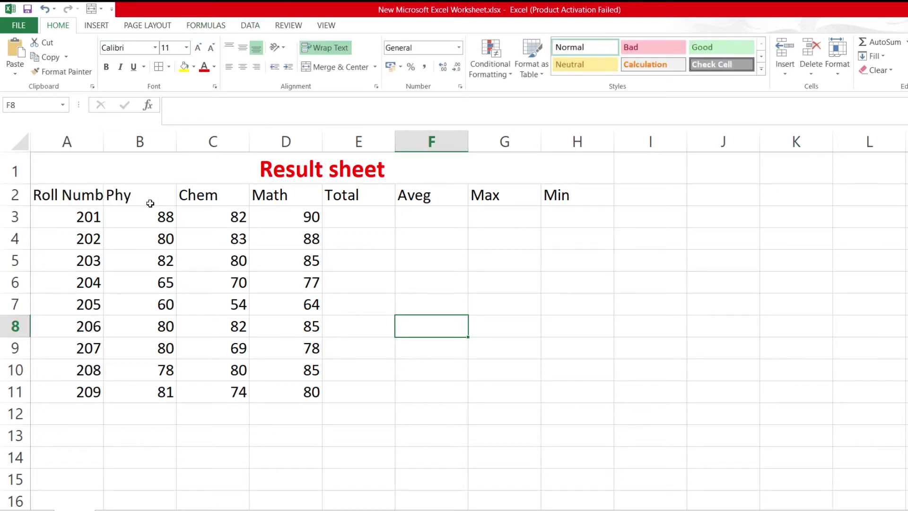
click(95, 201)
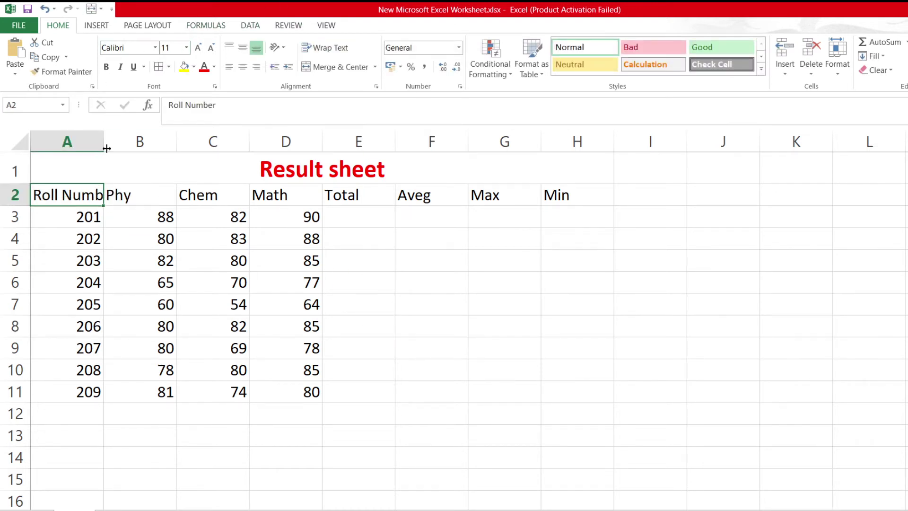
drag(104, 148, 120, 149)
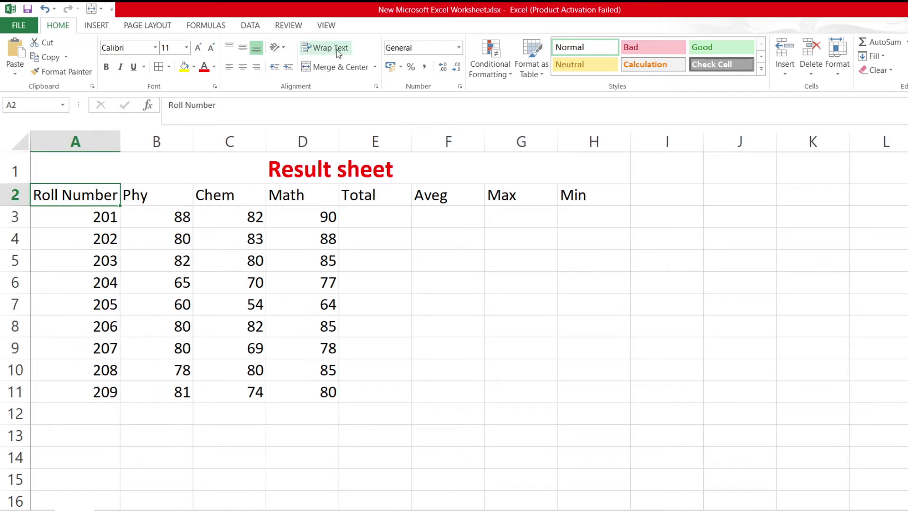
Turn on Wrap Text for header cell A2, making row 2 taller
click(224, 191)
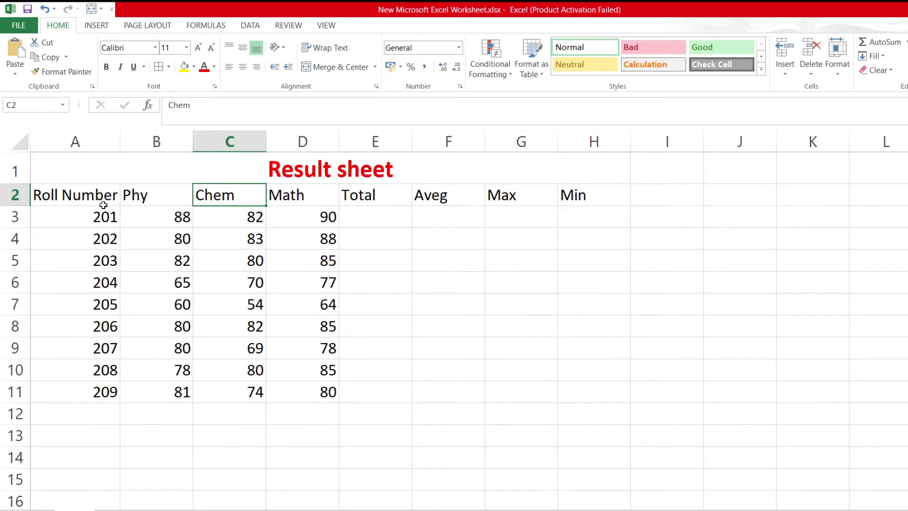
click(71, 195)
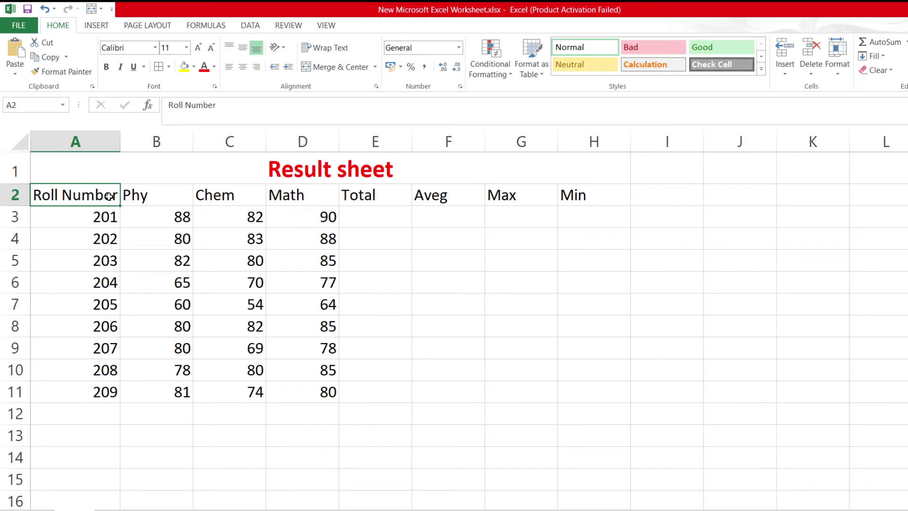
click(330, 47)
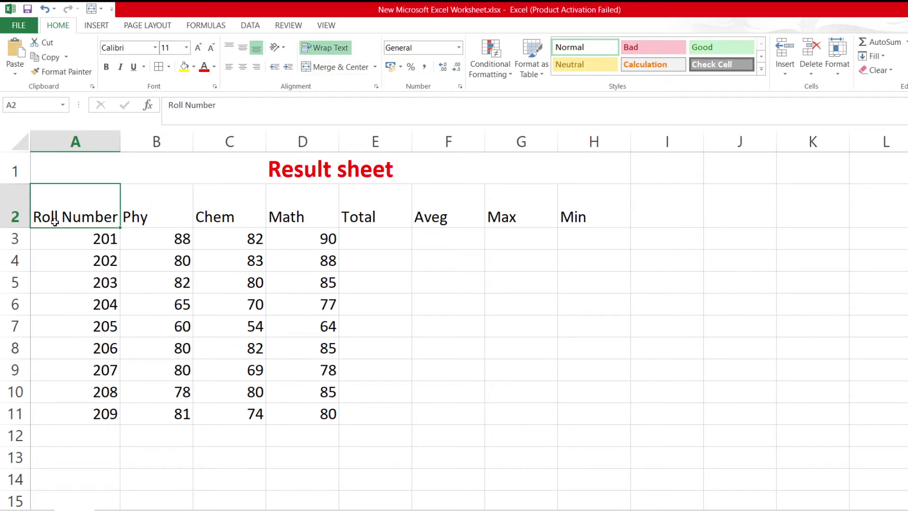
Delete 'Number' from the A2 heading so it reads just 'Roll'
double_click(33, 217)
drag(32, 217, 119, 218)
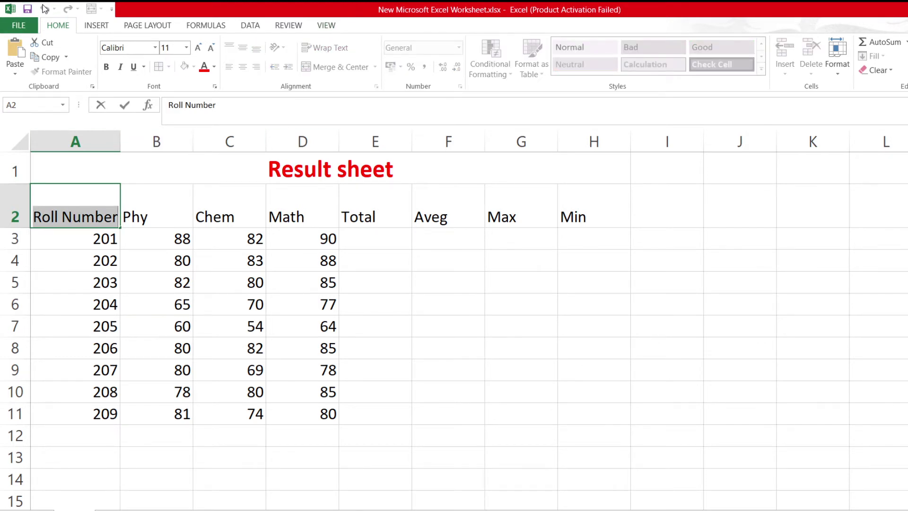
click(205, 177)
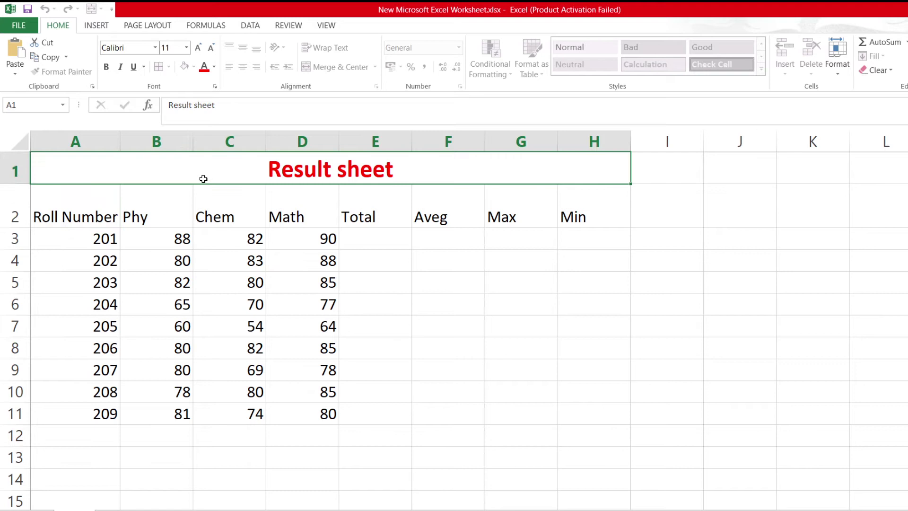
click(115, 219)
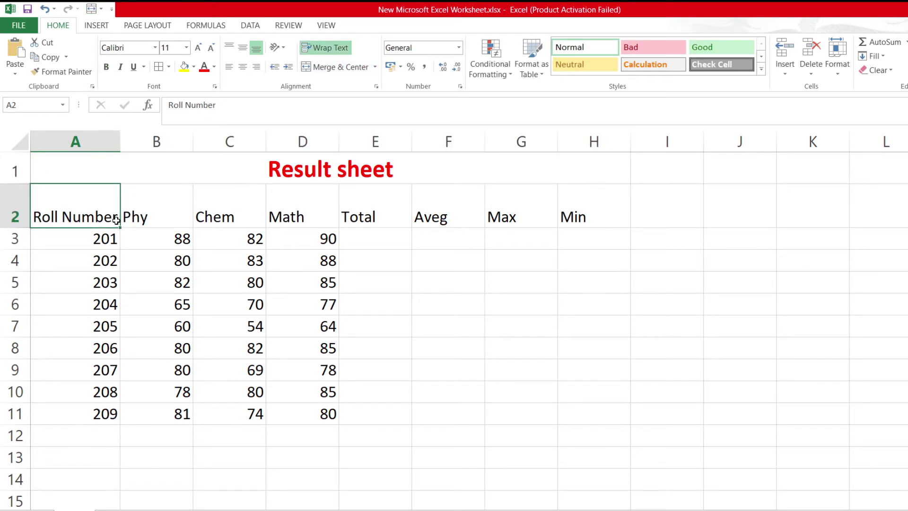
double_click(116, 221)
drag(117, 219, 34, 214)
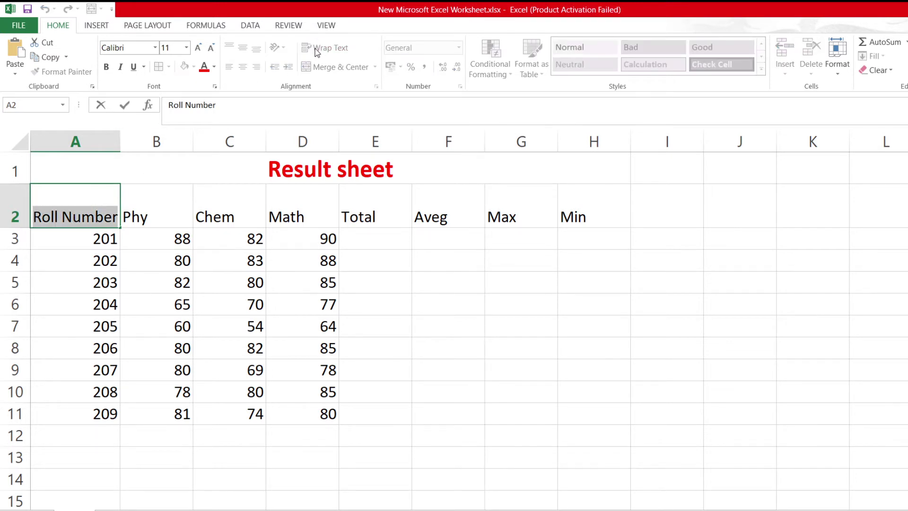
click(106, 203)
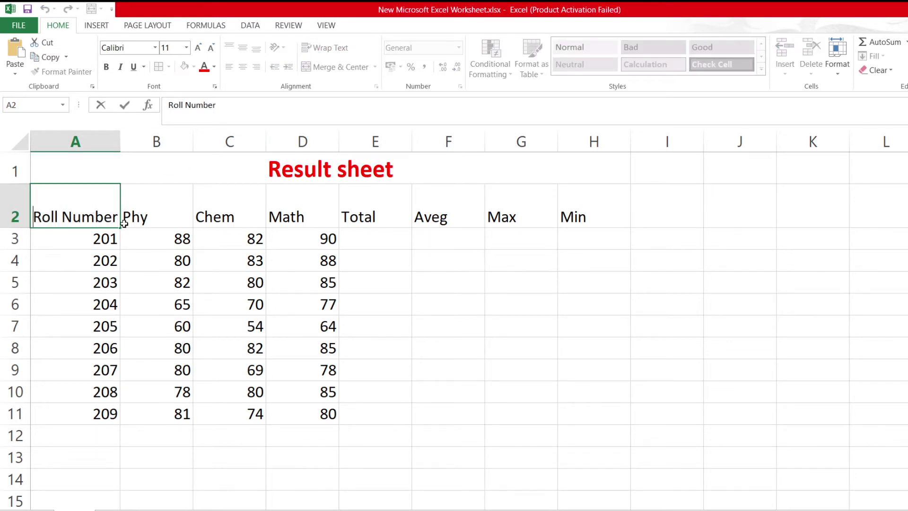
key(Escape)
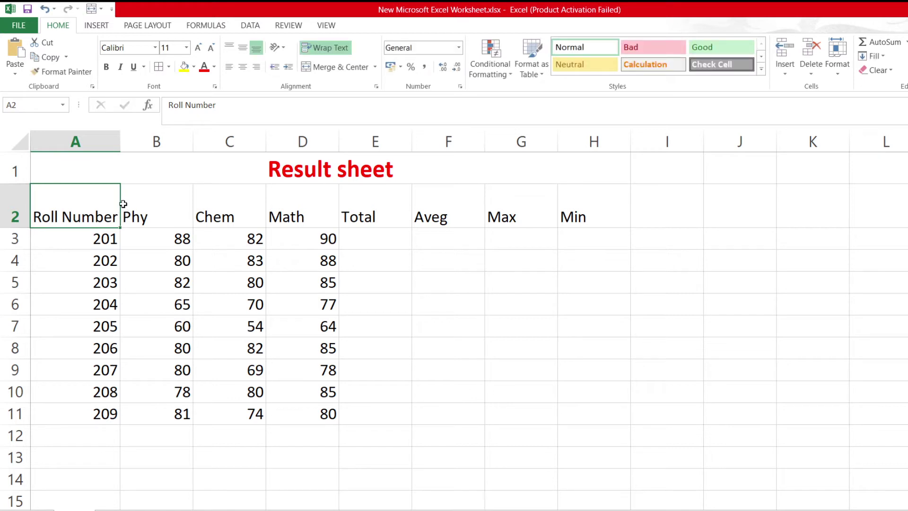
double_click(118, 217)
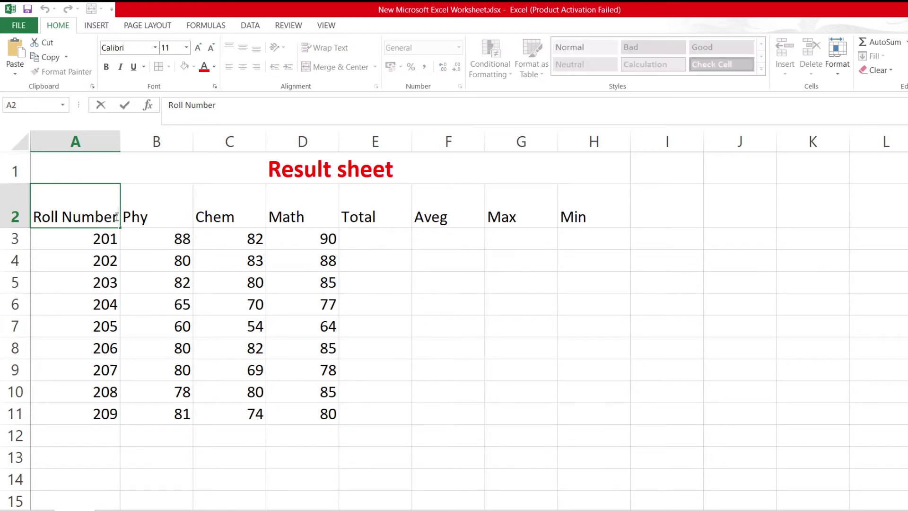
key(BackSpace)
key(BackSpace)
key(BackSpace)
key(BackSpace)
key(BackSpace)
key(BackSpace)
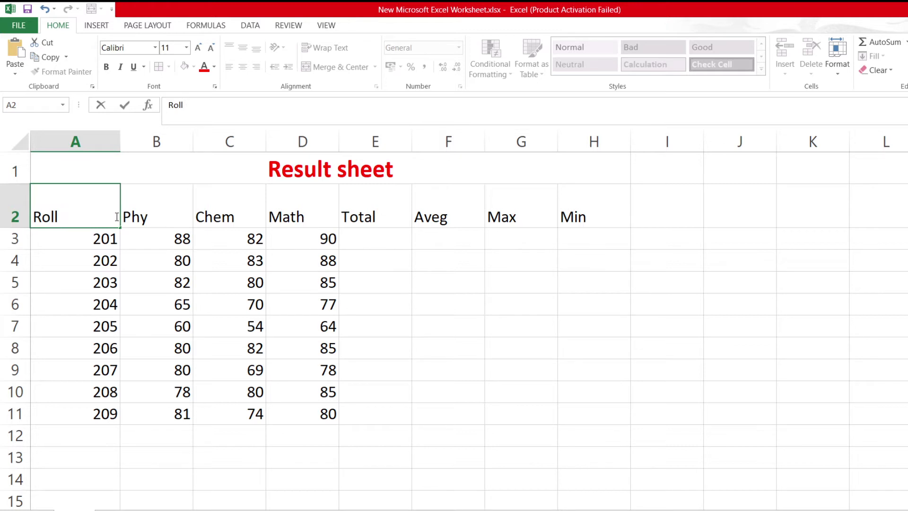
drag(170, 208, 158, 211)
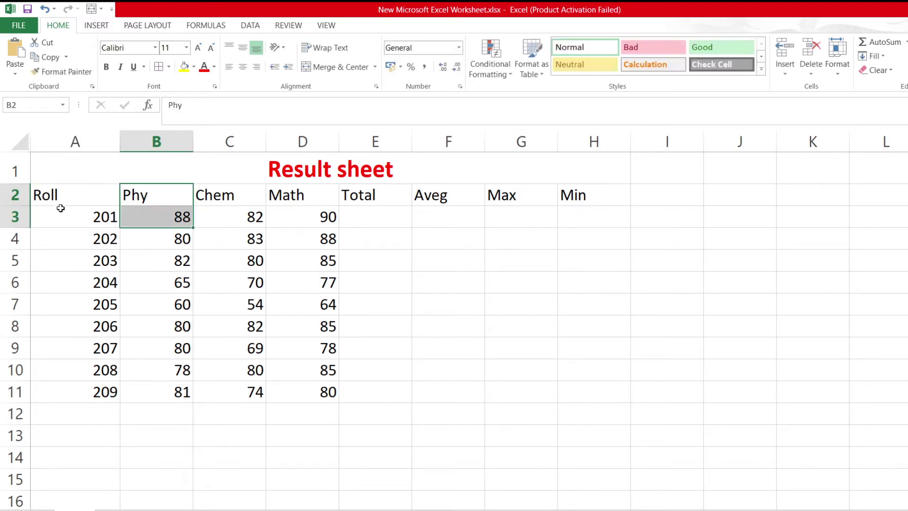
click(75, 194)
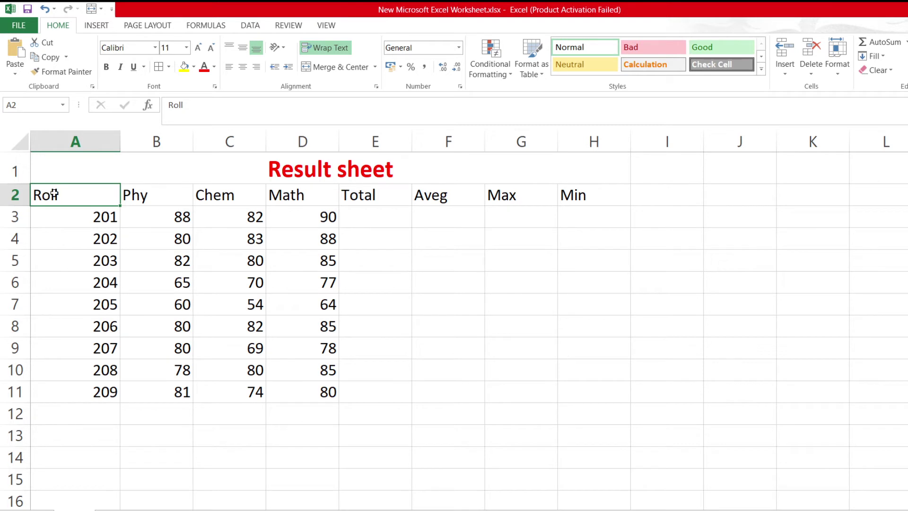
mouse_move(54, 194)
mouse_down()
mouse_move(610, 368)
mouse_move(616, 395)
mouse_move(604, 395)
mouse_move(625, 393)
mouse_up()
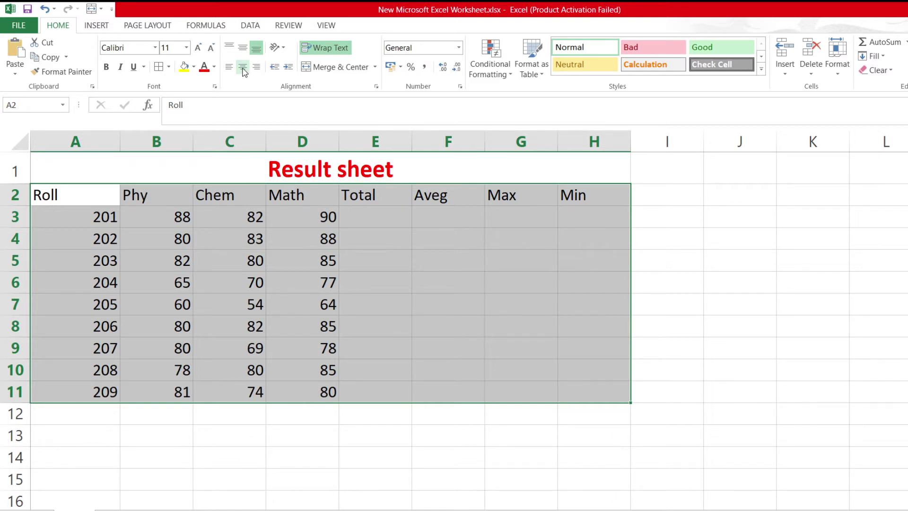
click(243, 68)
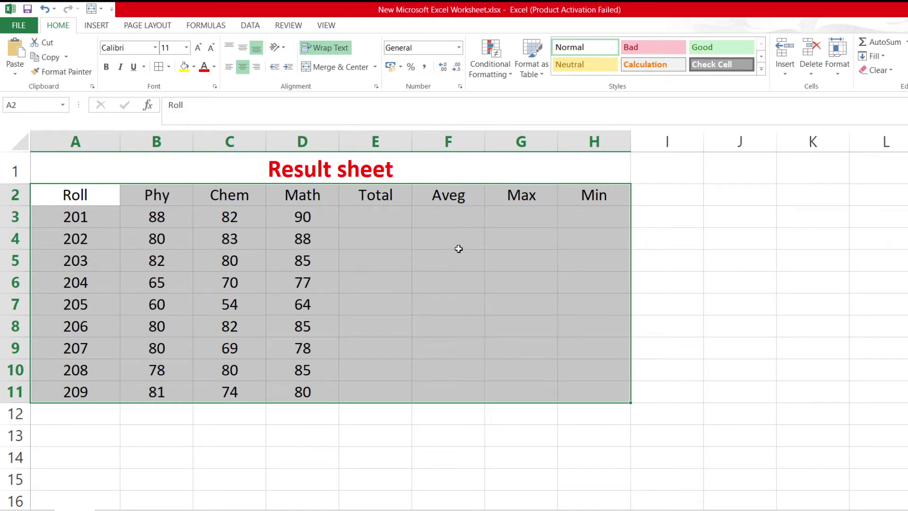
click(408, 246)
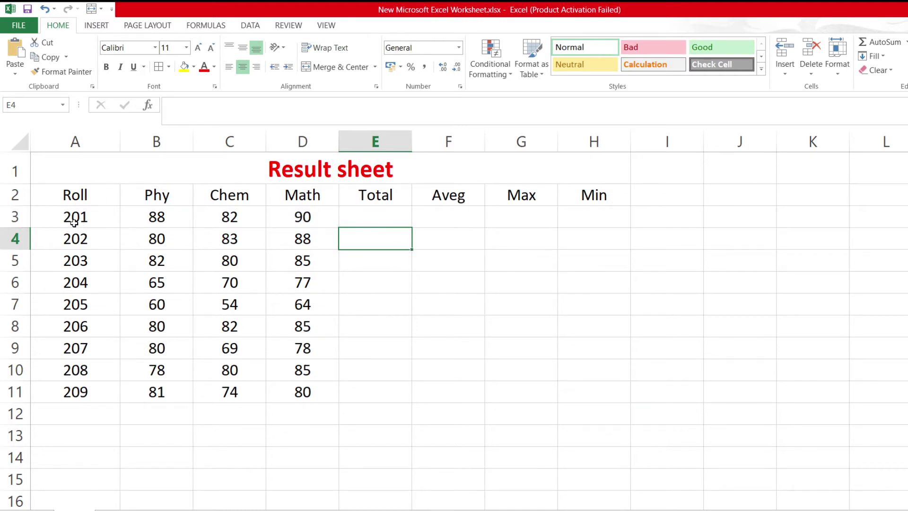
AutoSum the first student's marks B3:D3 into E3, giving 260
click(324, 224)
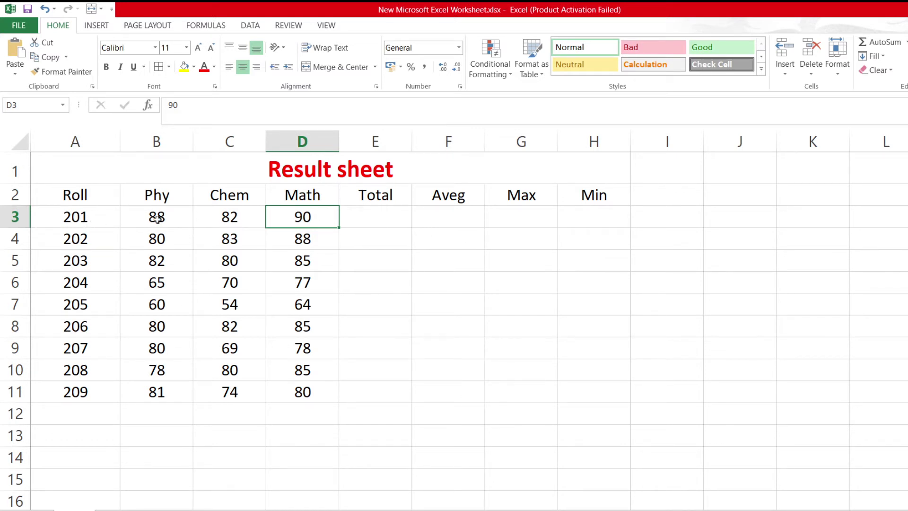
click(142, 216)
drag(142, 216, 306, 222)
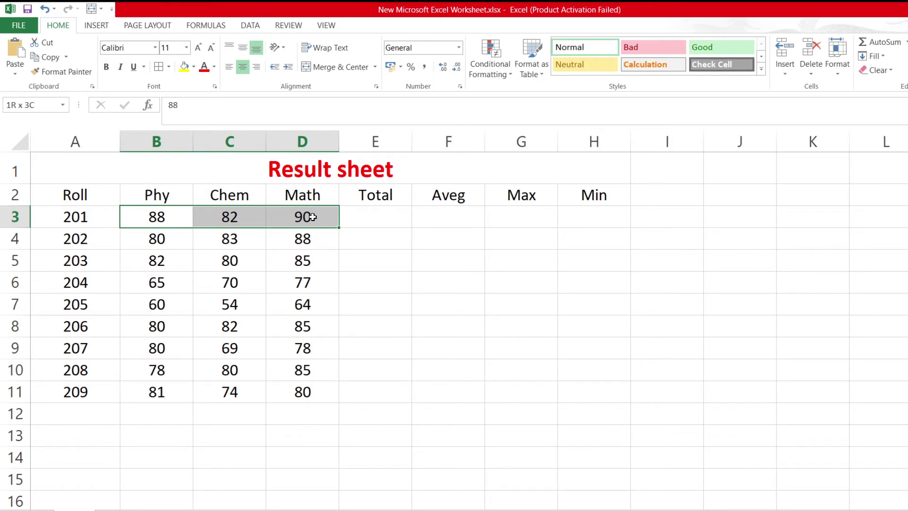
drag(313, 217, 312, 217)
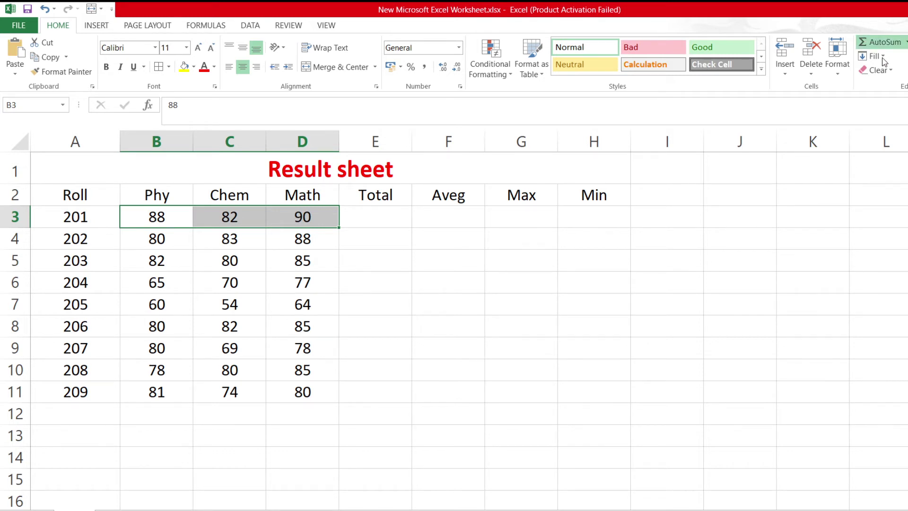
click(881, 43)
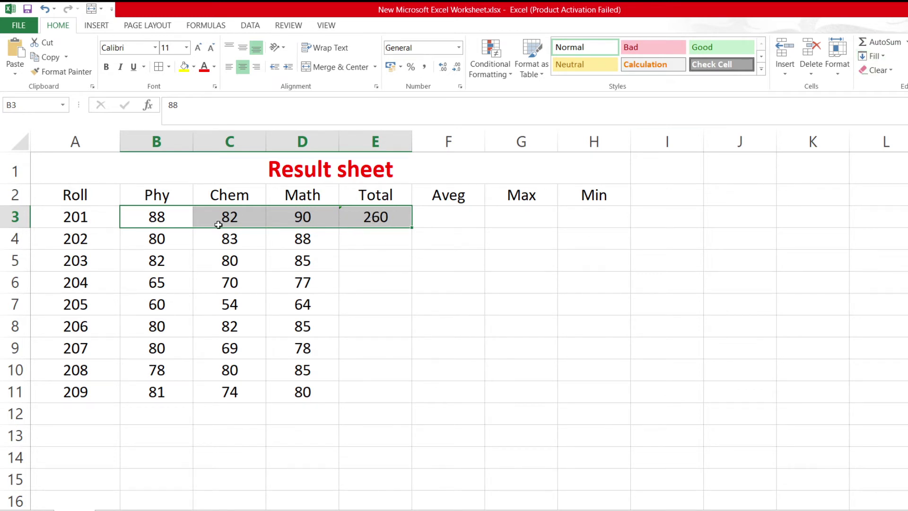
Fill the SUM formula from E3 down to E11 for all students
click(376, 214)
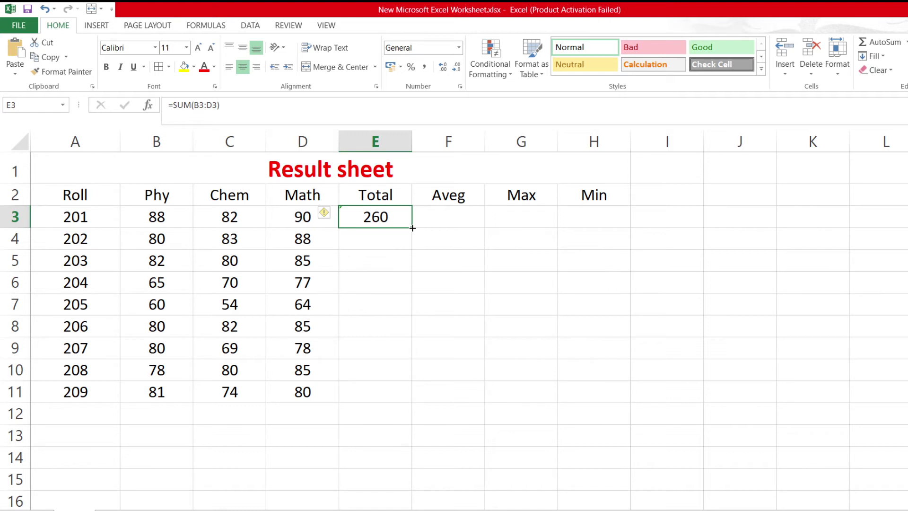
drag(413, 232, 413, 402)
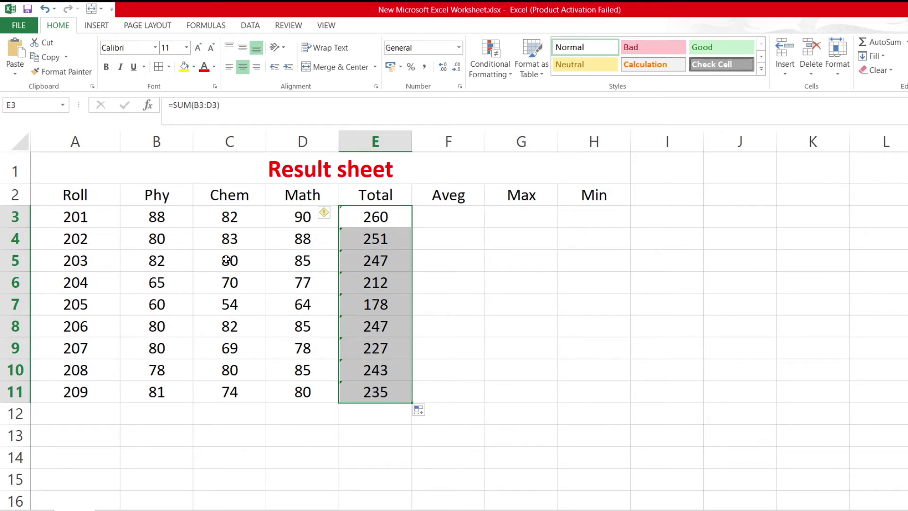
click(182, 237)
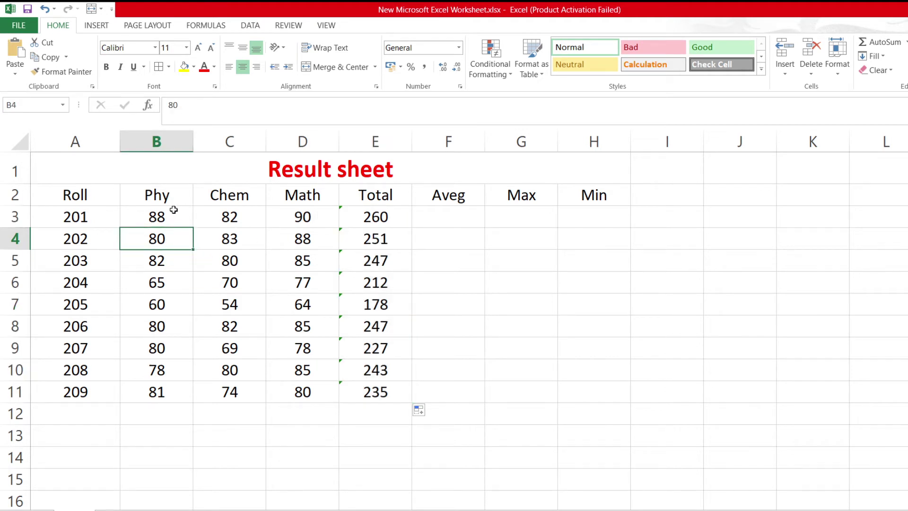
Average B3:D3 into F3 (86.66667) and fill the formula down to F11
click(174, 210)
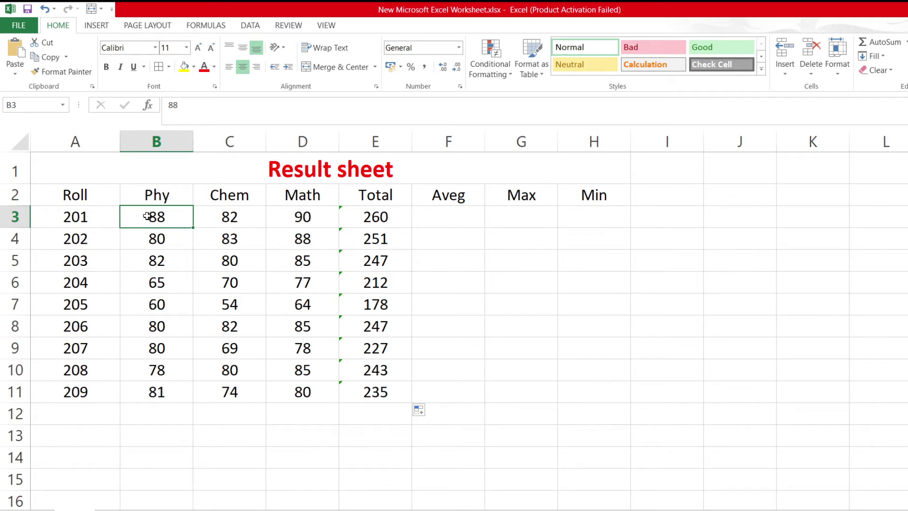
drag(150, 218, 294, 217)
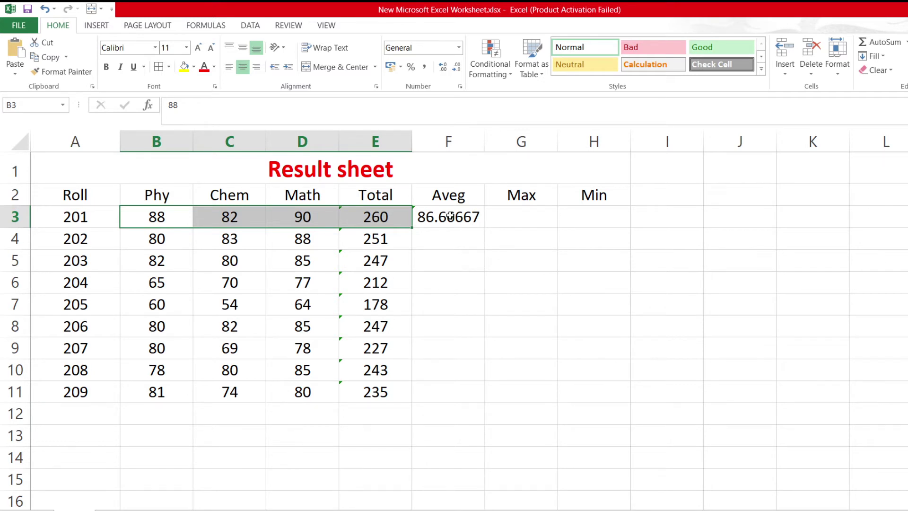
click(450, 217)
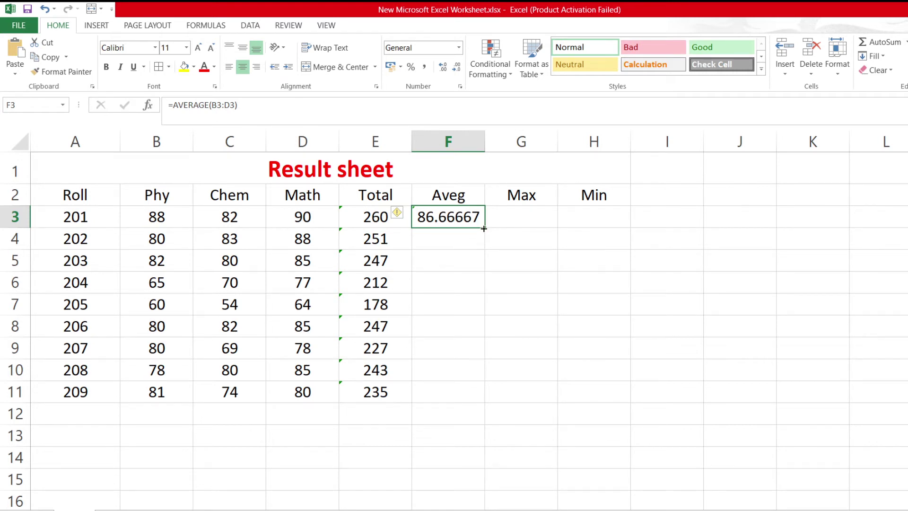
drag(484, 229, 491, 398)
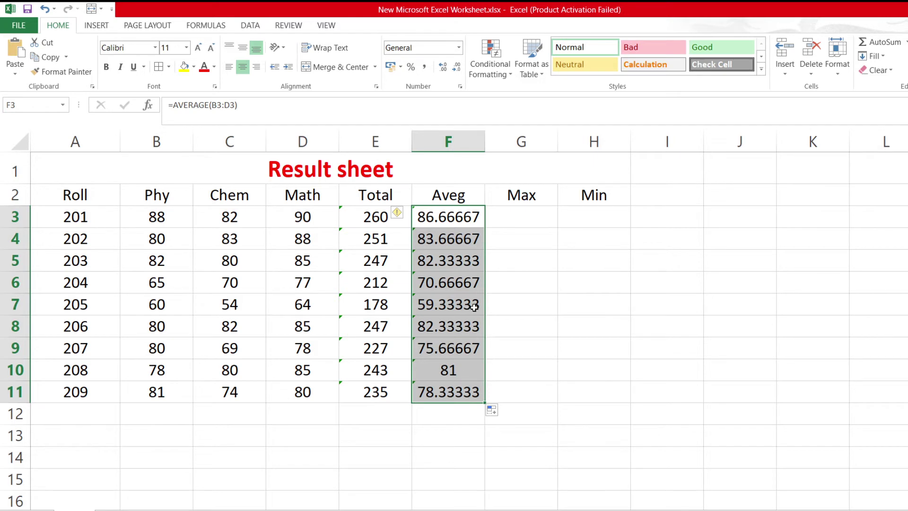
click(515, 225)
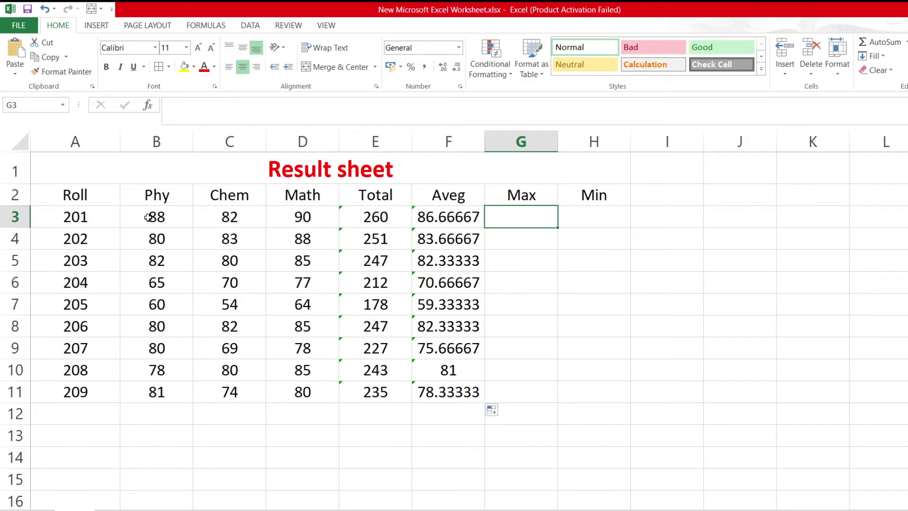
Compute =MAX(B3:D3) in G3 and fill it down to G11, giving 90 through 81
drag(148, 218, 278, 219)
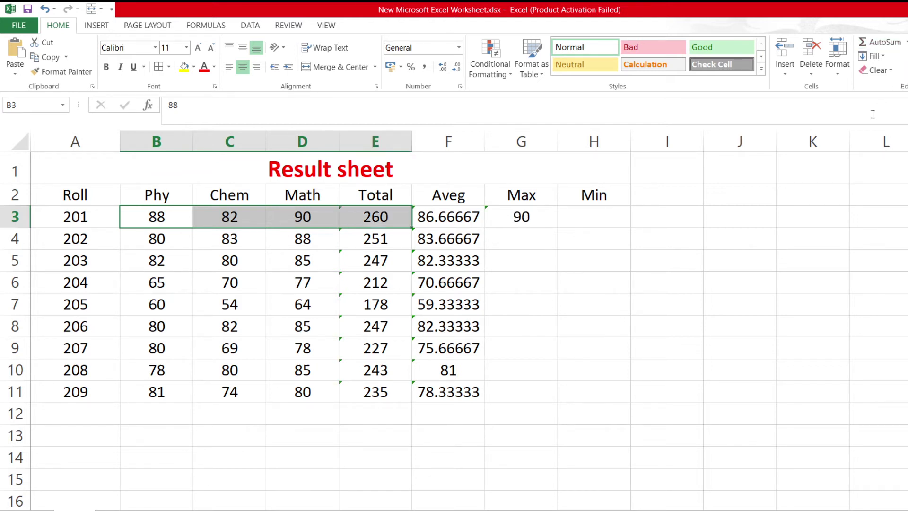
click(518, 215)
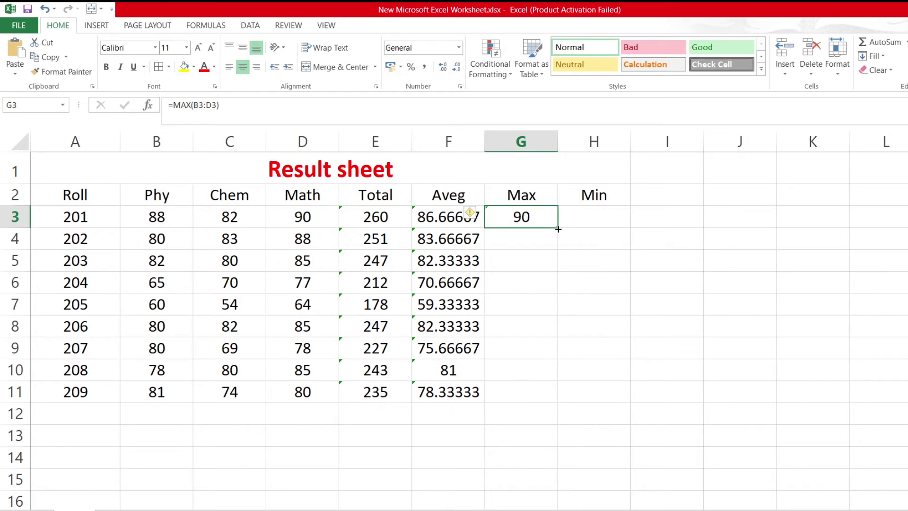
drag(558, 229, 558, 402)
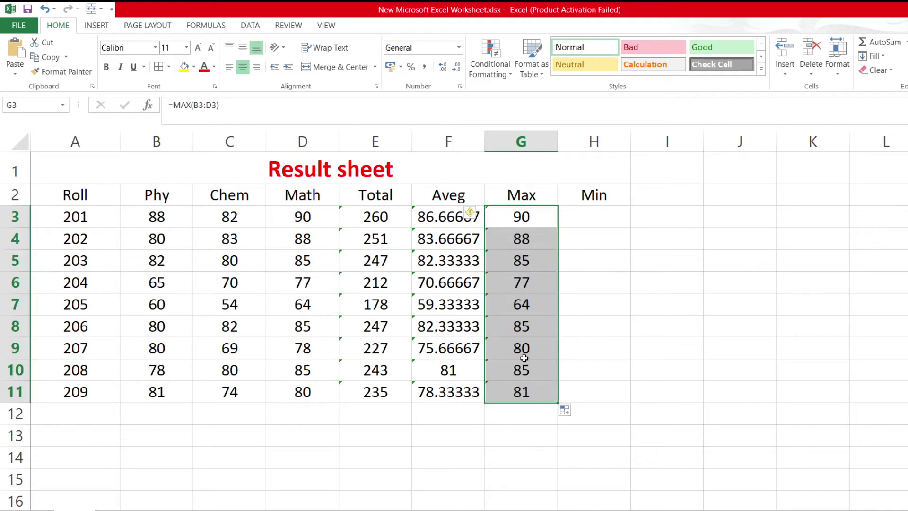
click(590, 214)
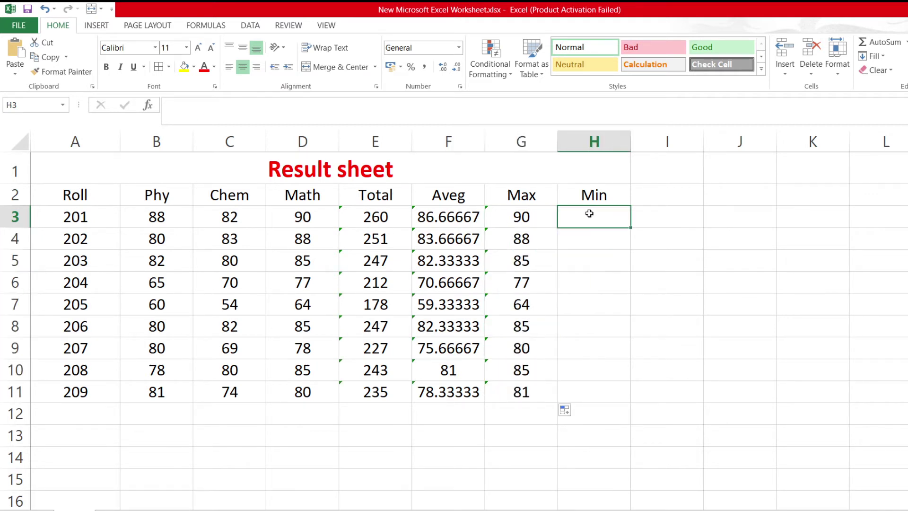
Compute =MIN(B3:D3) in H3 and fill it down to H11, giving 82 through 74
click(159, 218)
drag(159, 217, 290, 222)
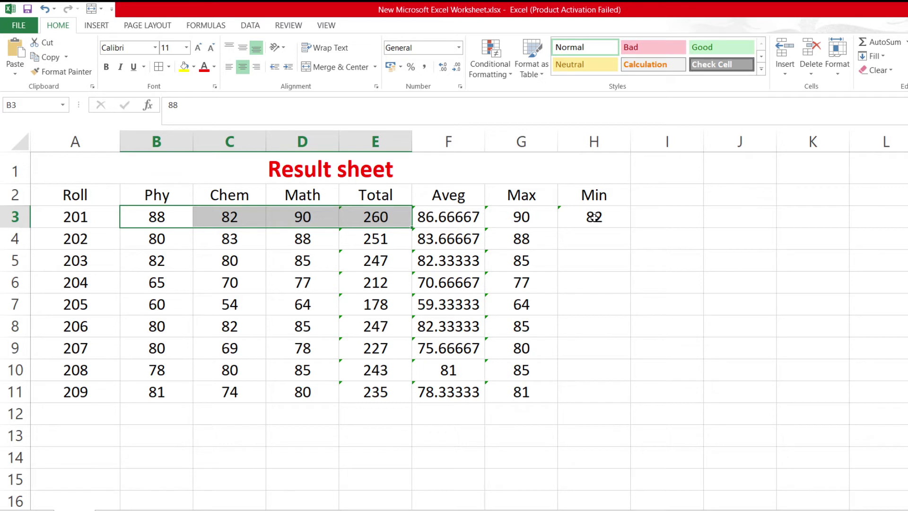
click(594, 217)
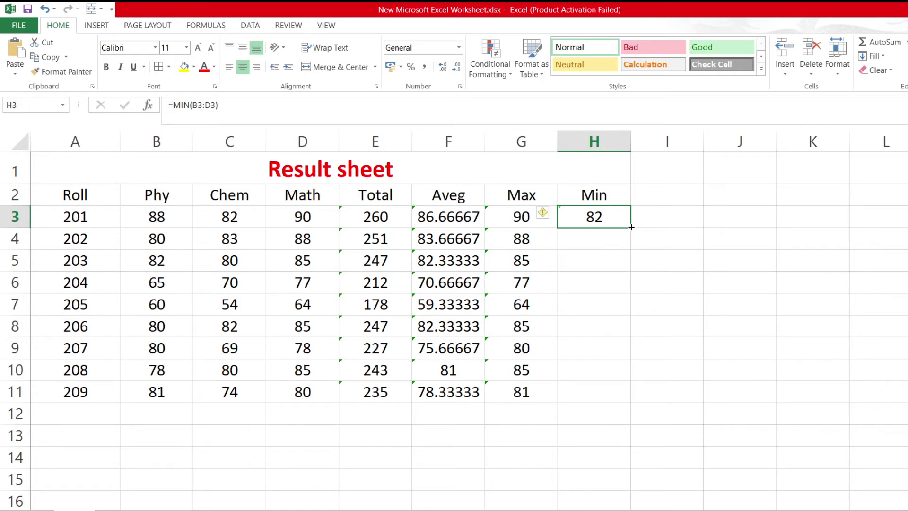
drag(631, 227, 620, 399)
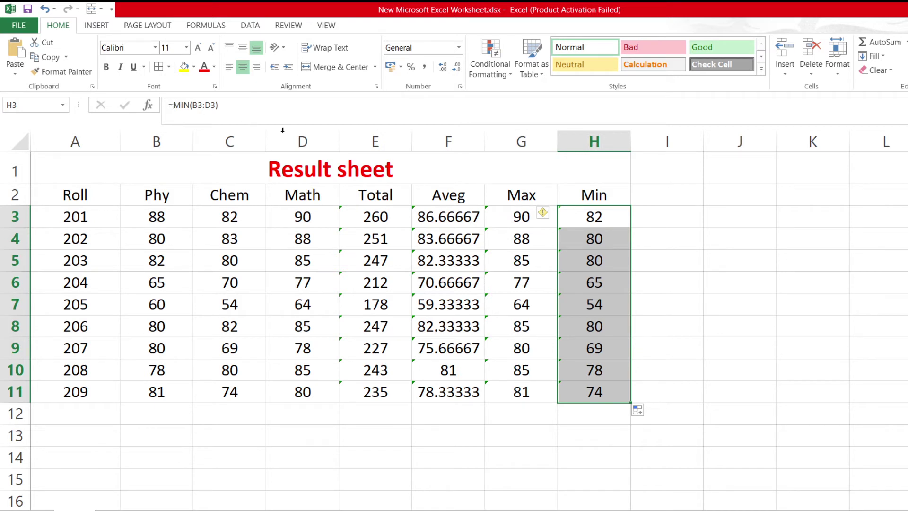
click(373, 215)
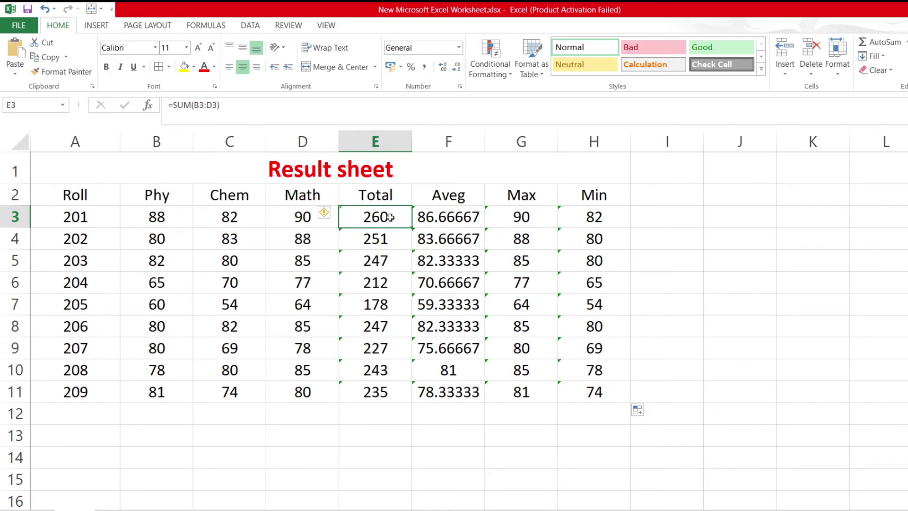
Clear E3's 260 total and begin a hand-typed =sum(B3: formula in the formula bar
key(Delete)
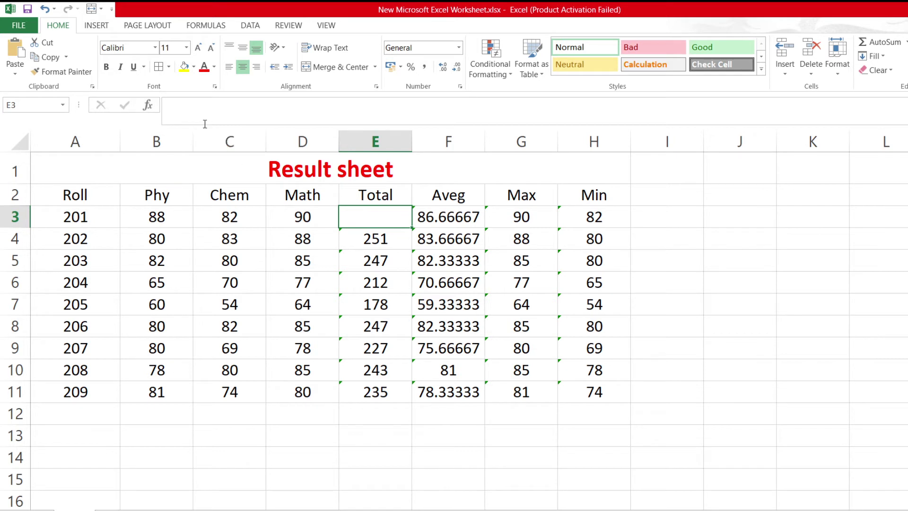
click(173, 104)
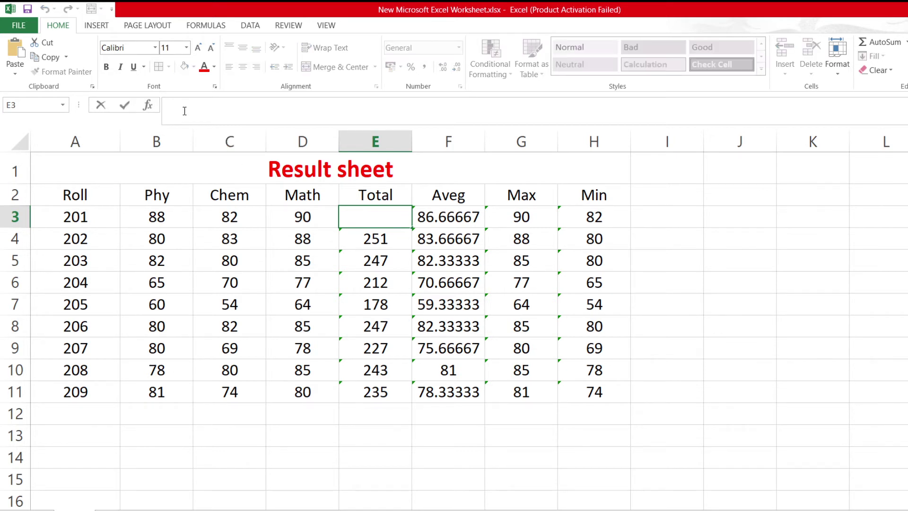
text(=)
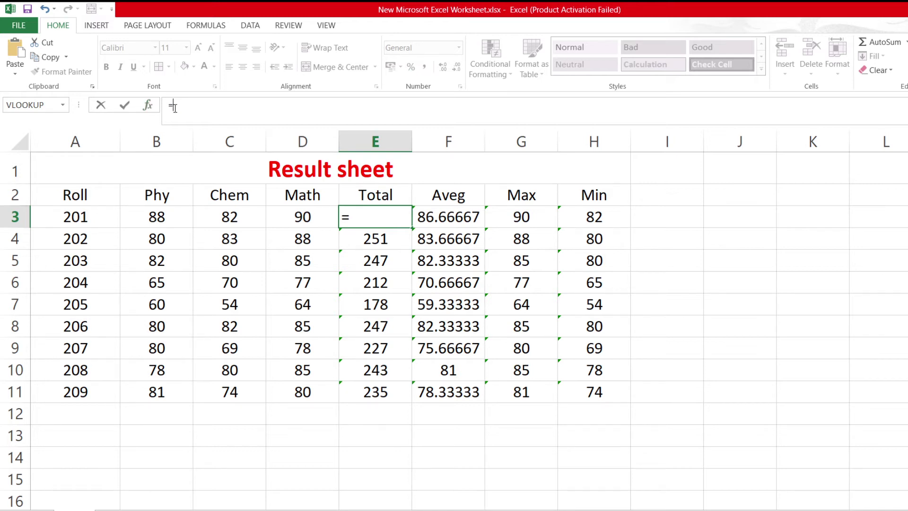
text(sum)
text(()
click(154, 217)
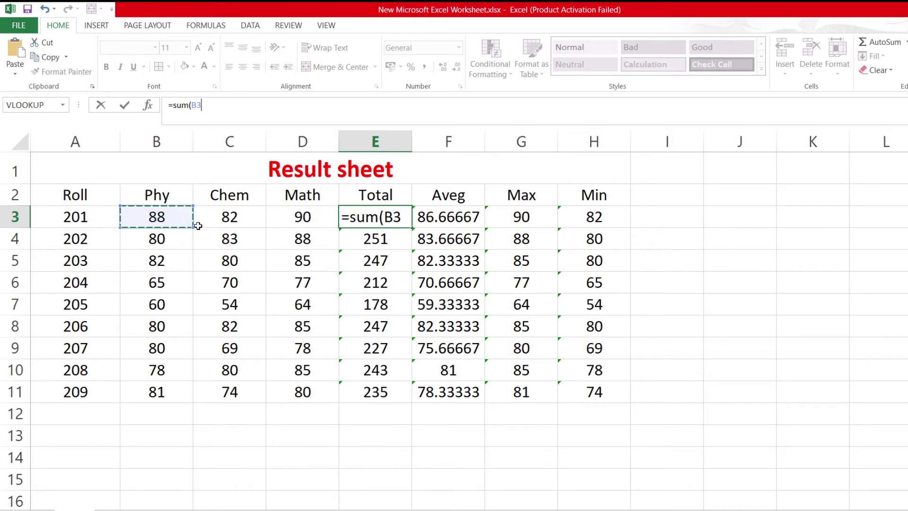
text(:B3)
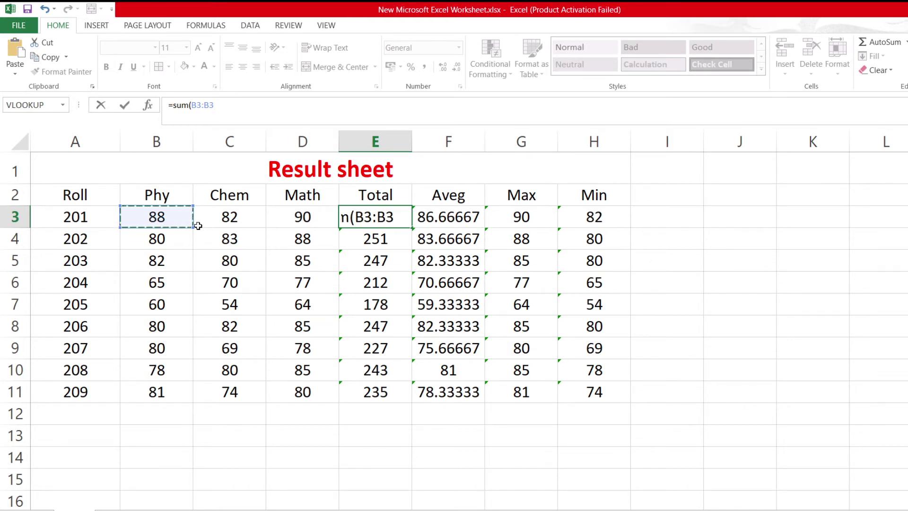
key(BackSpace)
key(BackSpace)
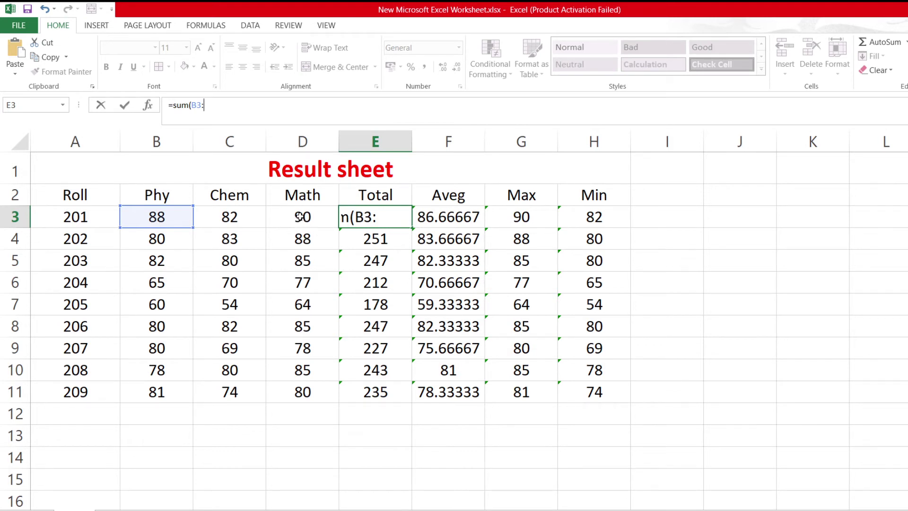
Complete the range at D3 so E3 holds =SUM(B3:D3) and shows 260 again
click(300, 217)
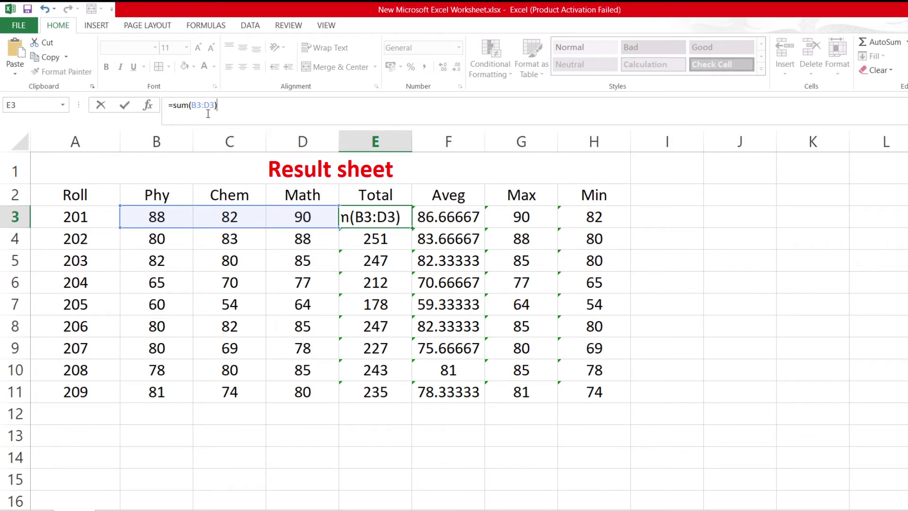
key(Return)
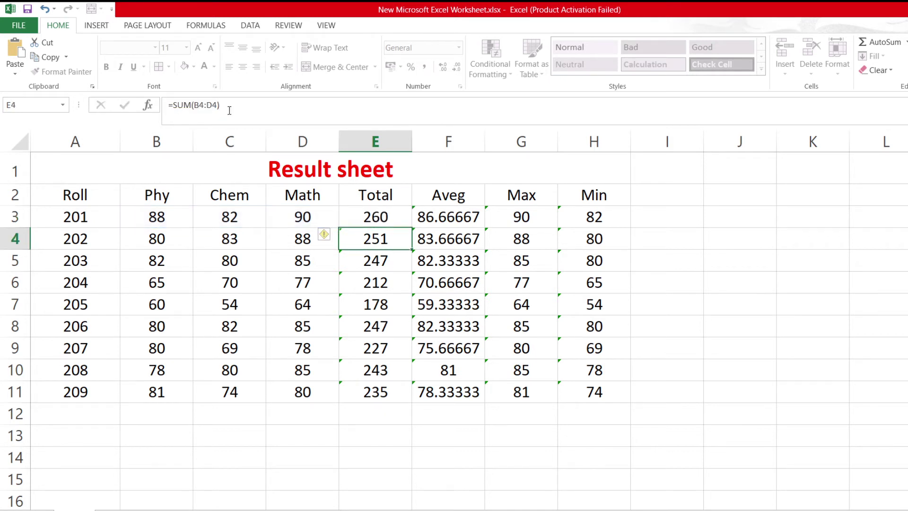
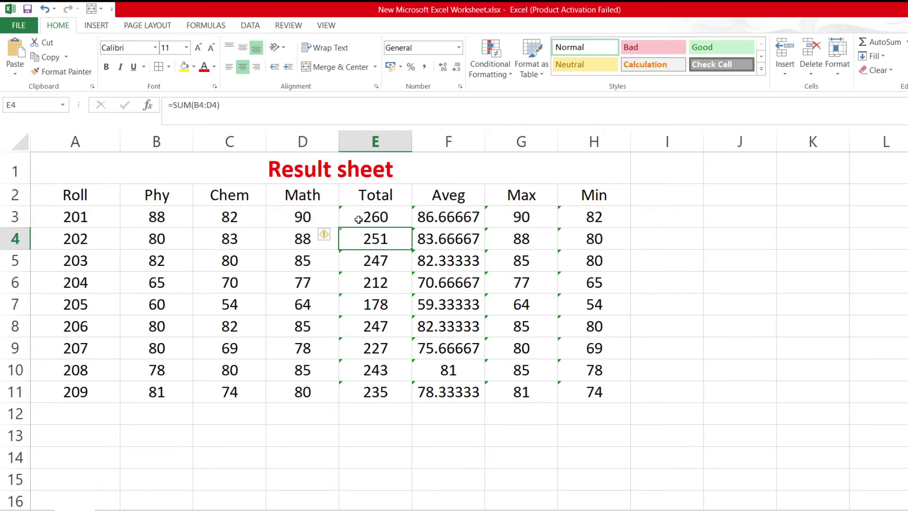
Enter a test value of 260 in cell I3 beside the table, then delete it
click(663, 219)
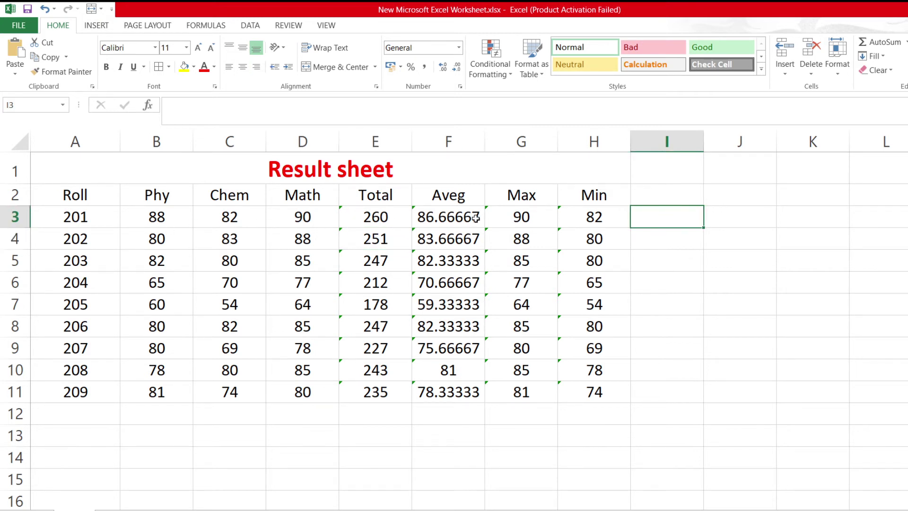
text(260)
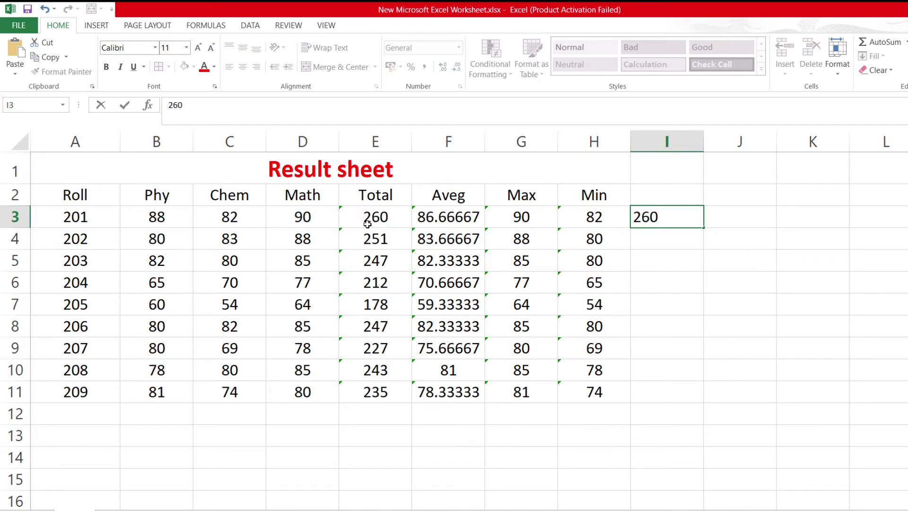
click(664, 252)
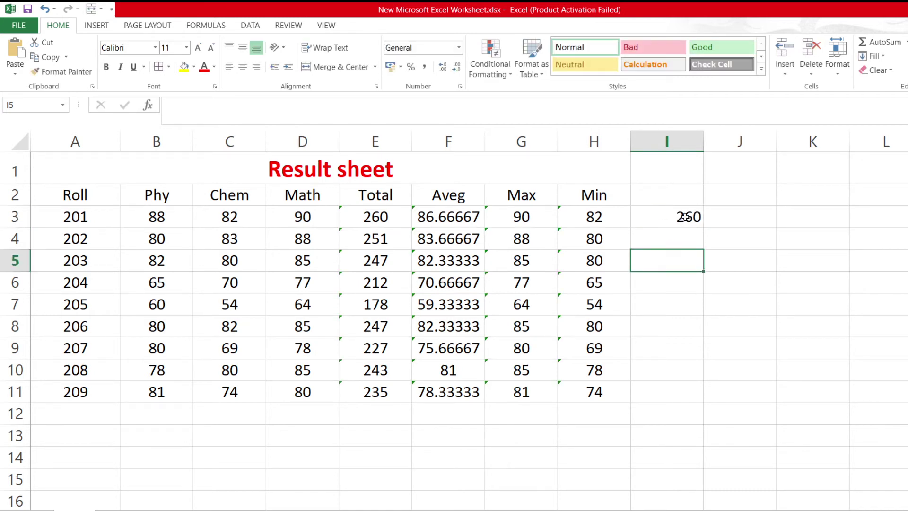
click(688, 217)
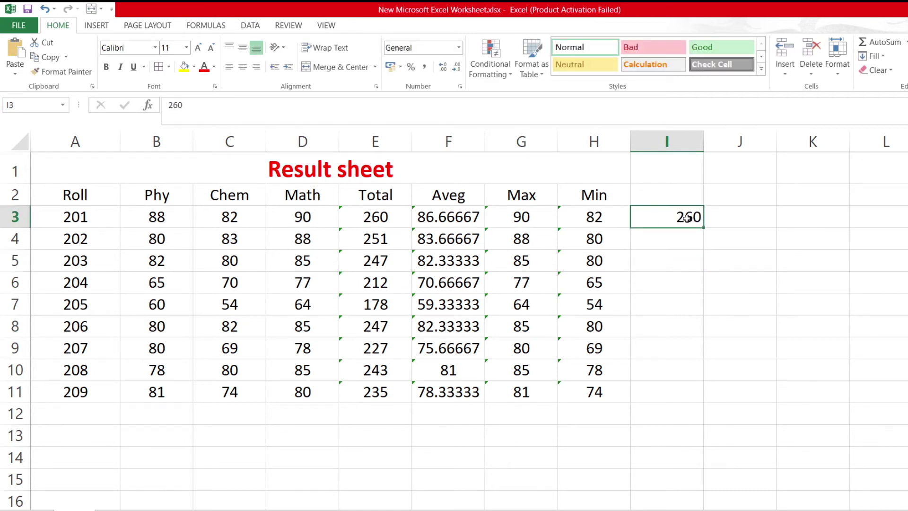
key(Delete)
Check the average, maximum and minimum formulas in F3:H3 and the merged Result sheet title
click(449, 218)
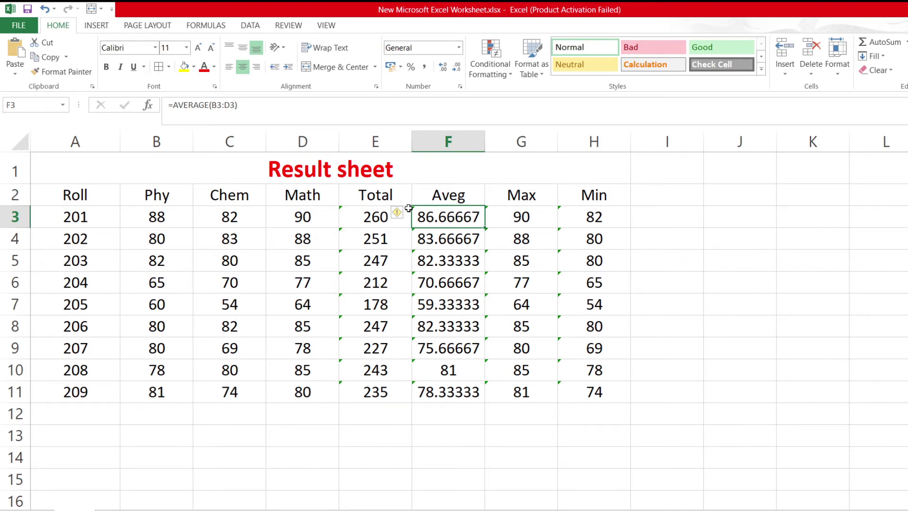
click(528, 219)
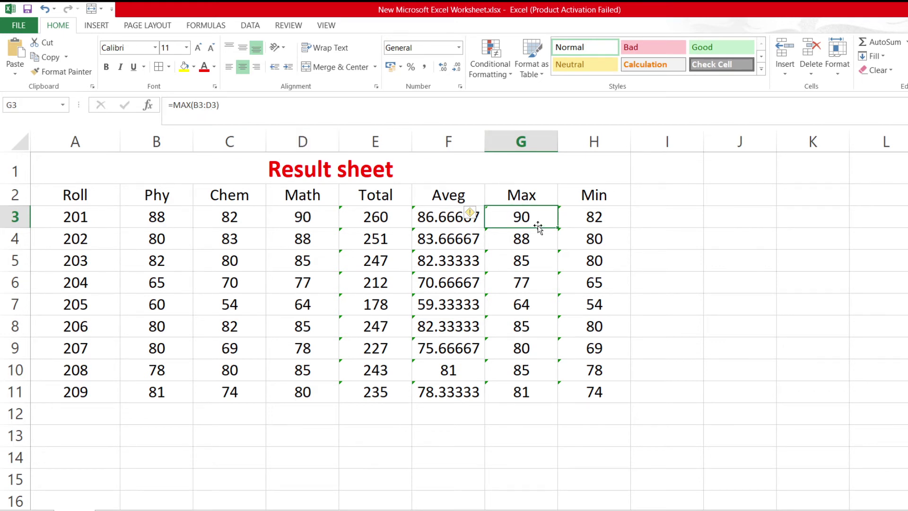
click(591, 216)
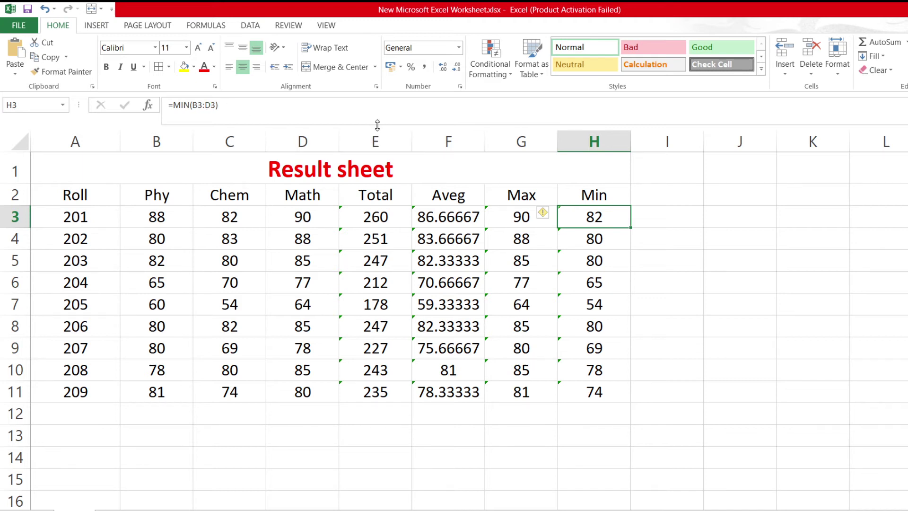
click(468, 166)
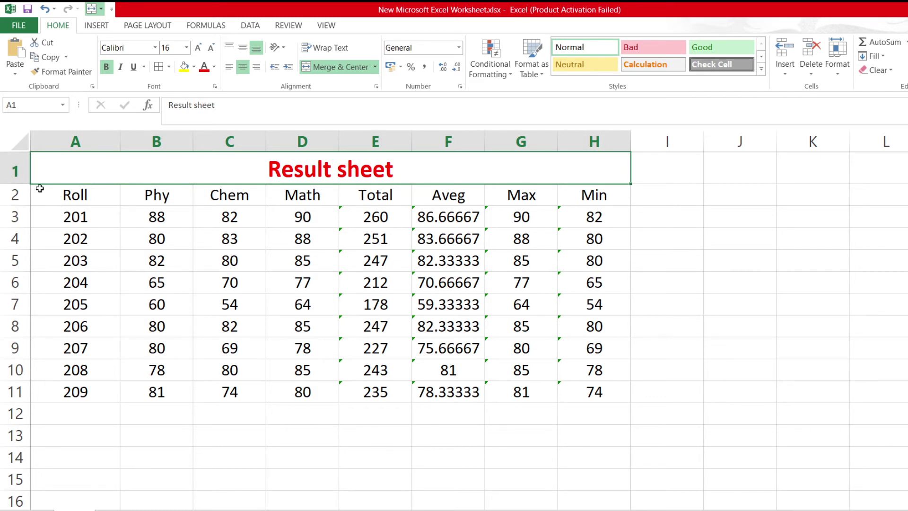
Apply All Borders to A2:H11, check the gridded table, then reselect it
click(41, 194)
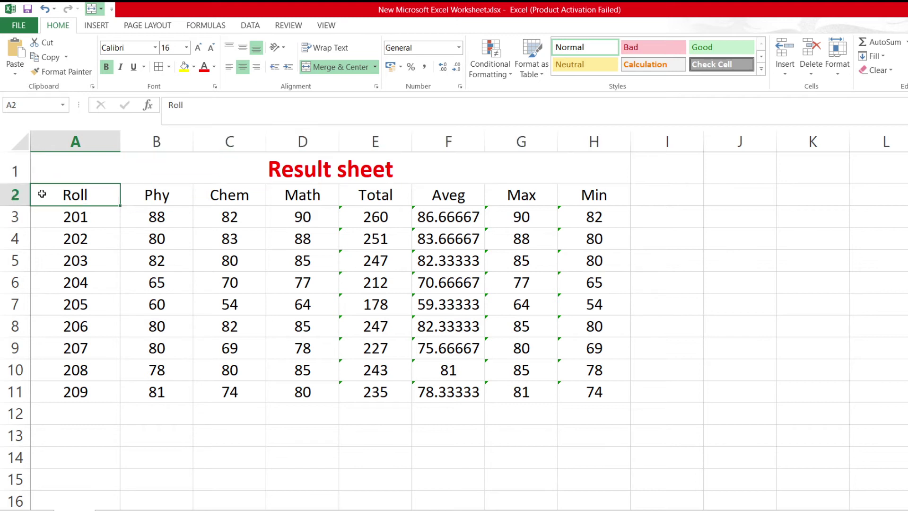
drag(41, 194, 611, 397)
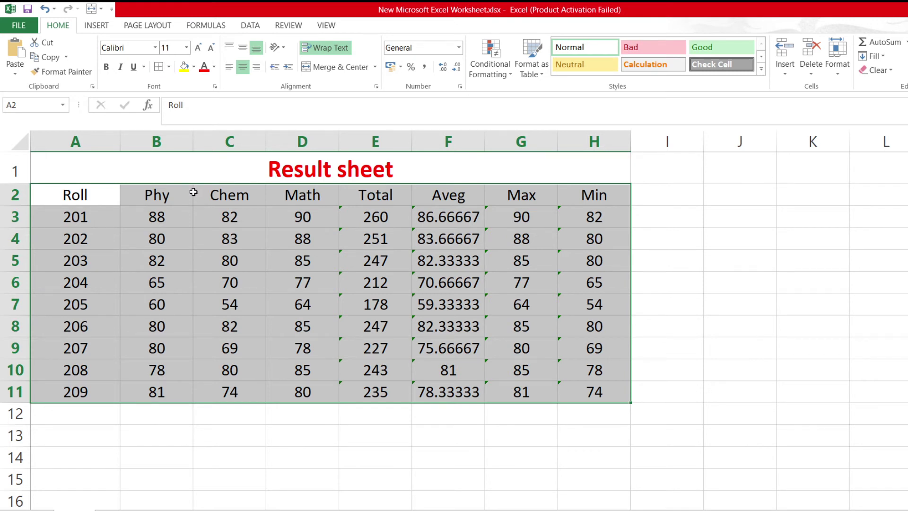
click(788, 235)
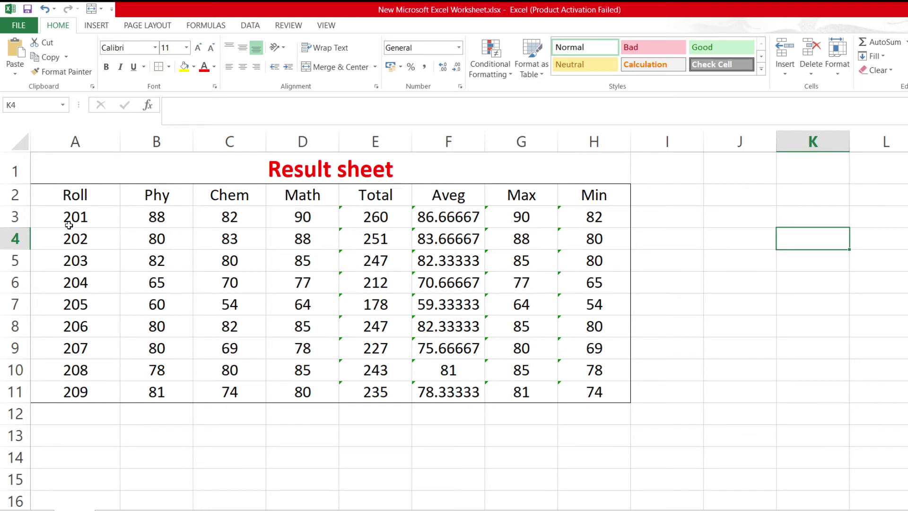
mouse_move(40, 193)
mouse_down()
mouse_move(171, 264)
mouse_move(589, 393)
mouse_up()
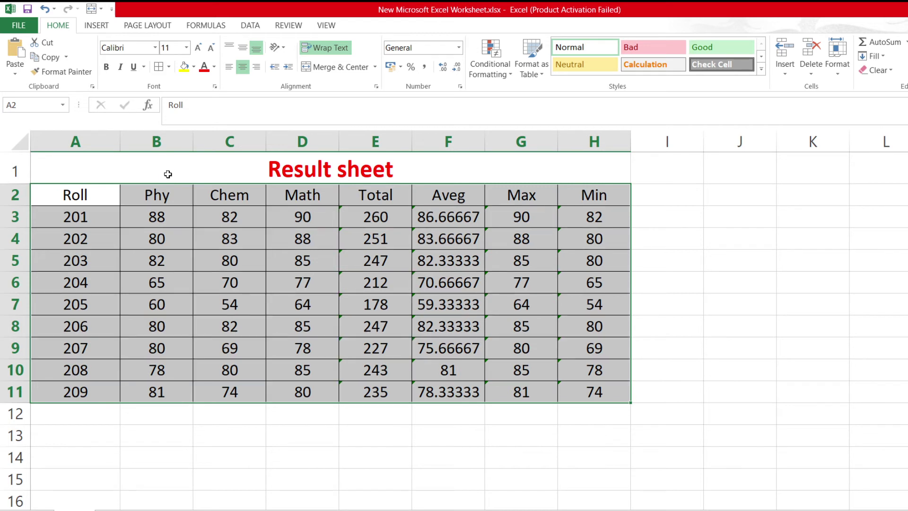
click(858, 289)
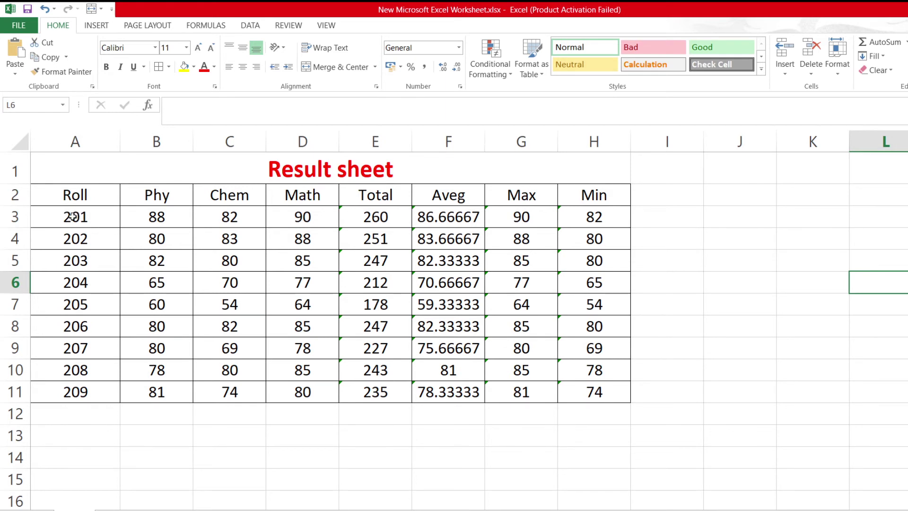
click(877, 57)
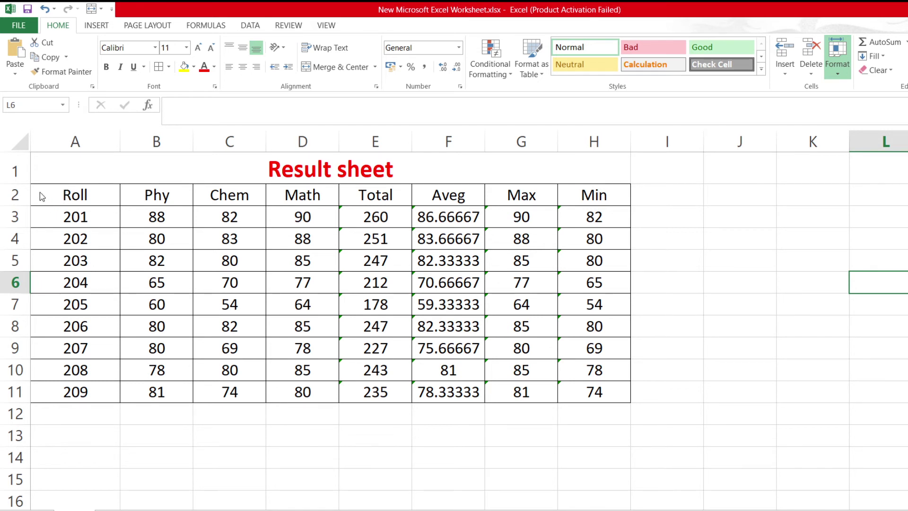
Select heading row 2 and look through the Home Format cell options
click(26, 194)
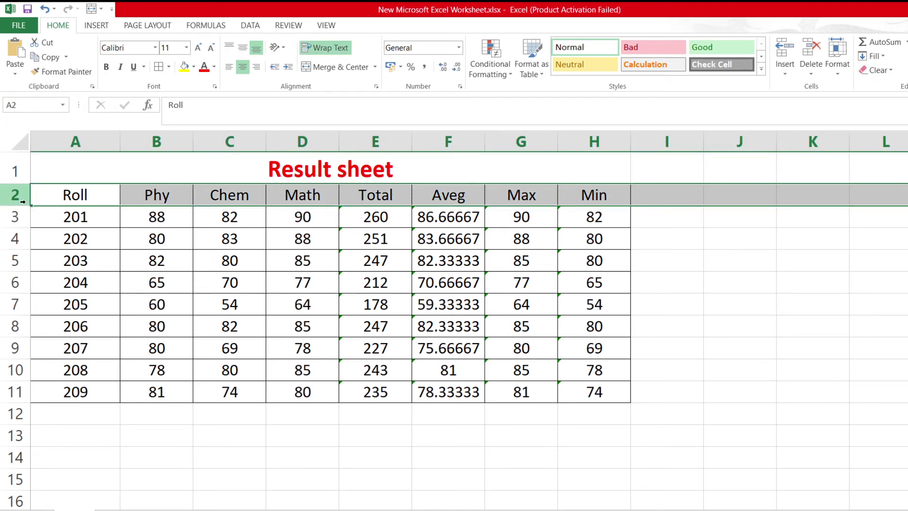
click(840, 75)
click(729, 277)
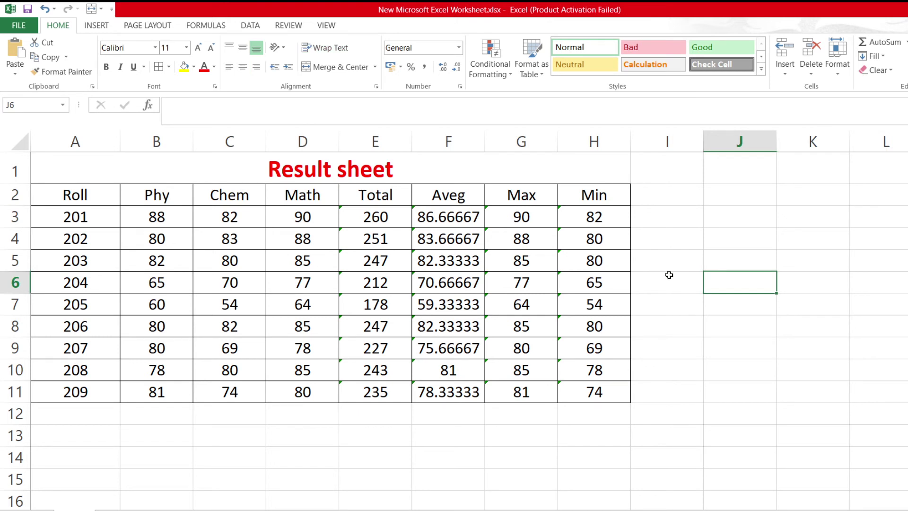
click(5, 190)
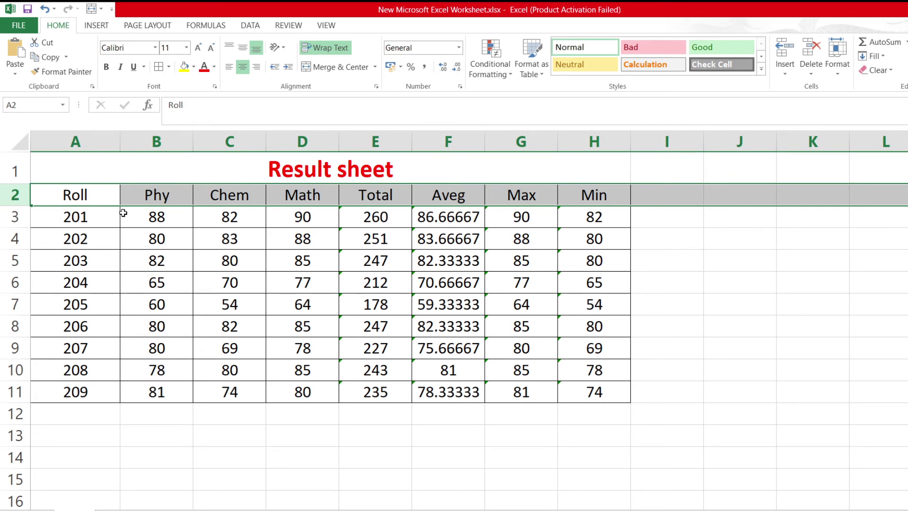
AutoFit column A's width so the Roll numbers fit, using Alt, H, O, I
click(83, 194)
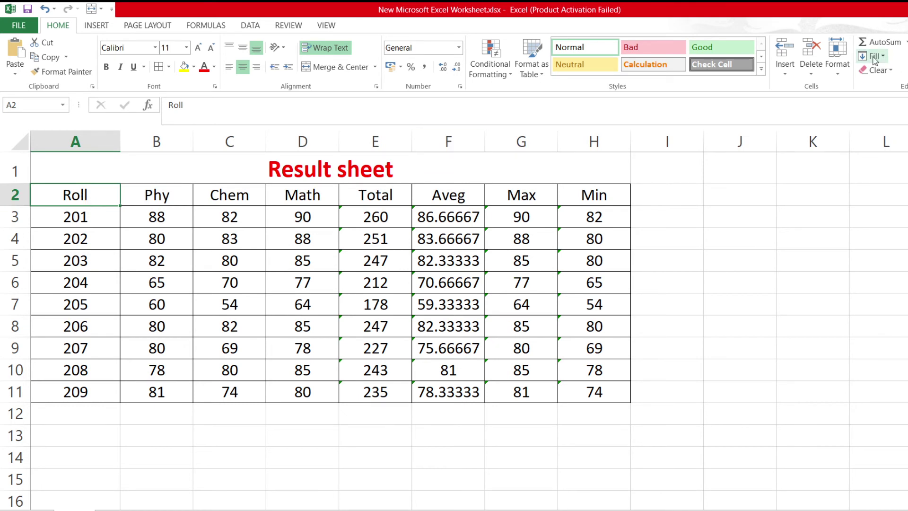
click(833, 77)
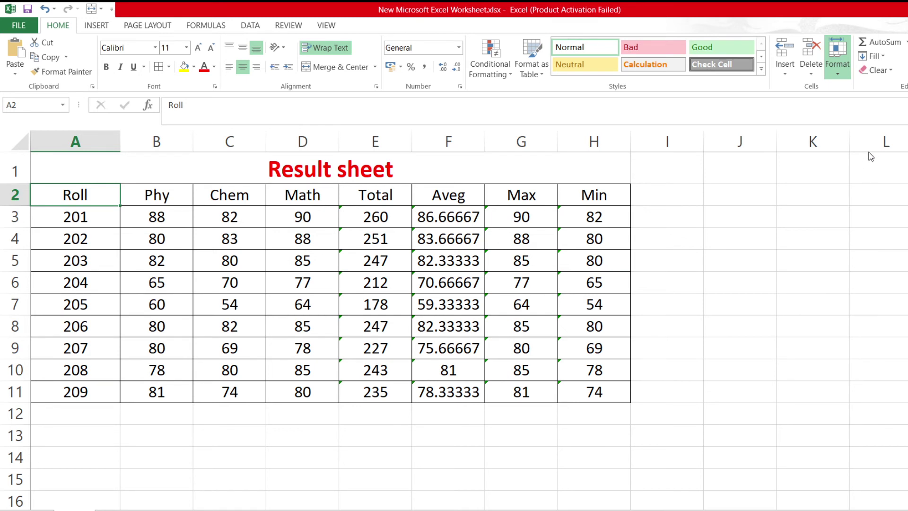
key(alt+h)
key(o)
key(i)
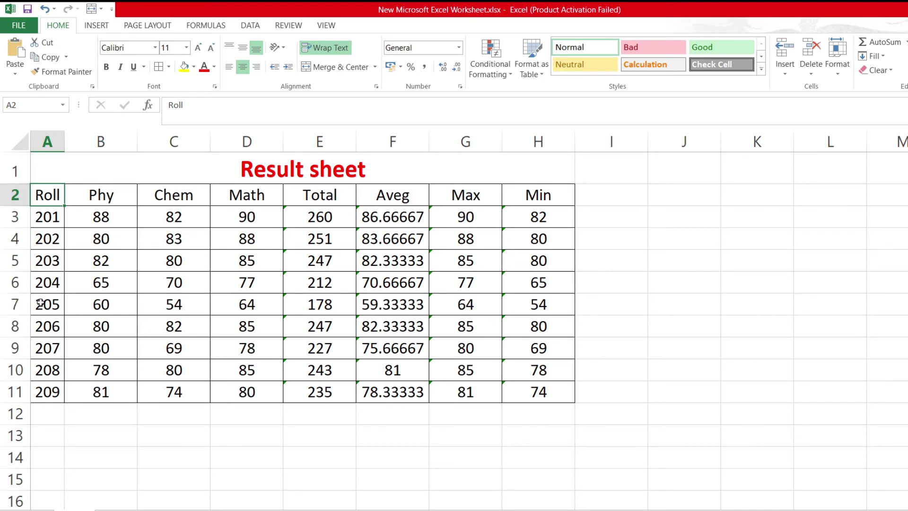
Bring up the Result sheet table with the Name column for rolls 201–206, checking Format and Insert
click(842, 75)
click(784, 72)
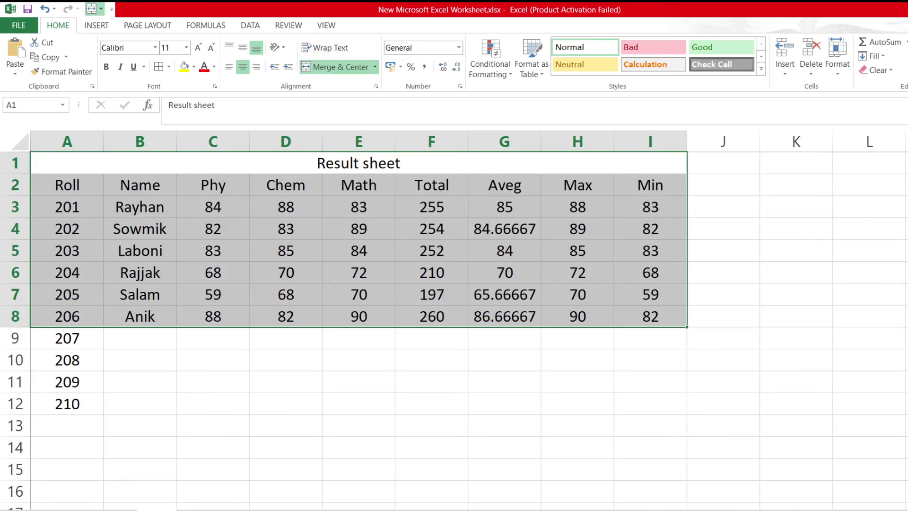
Clear the stray roll numbers 207–210 from A9:A13 below the table
click(69, 344)
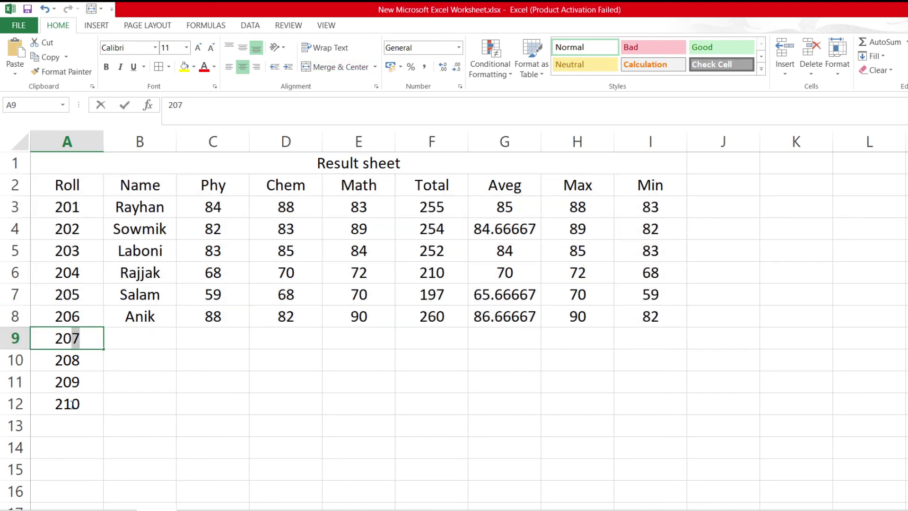
key(F2)
key(shift+Home)
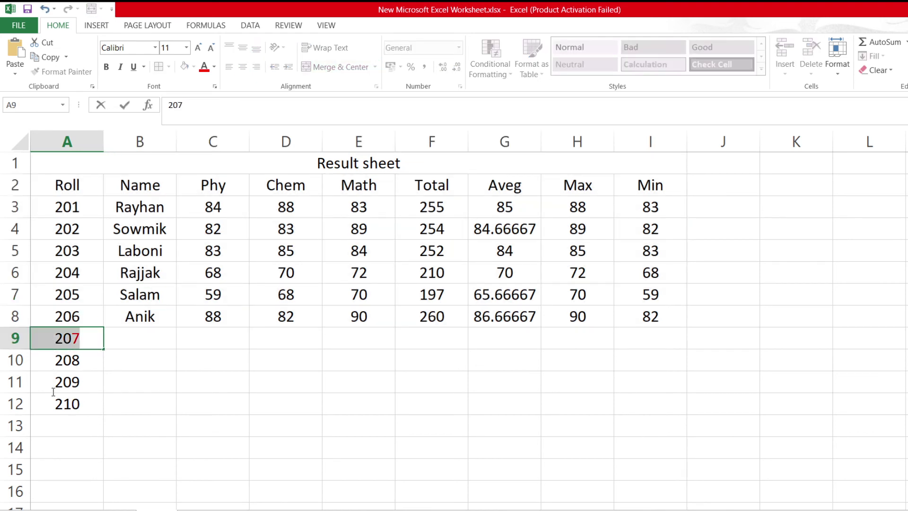
key(BackSpace)
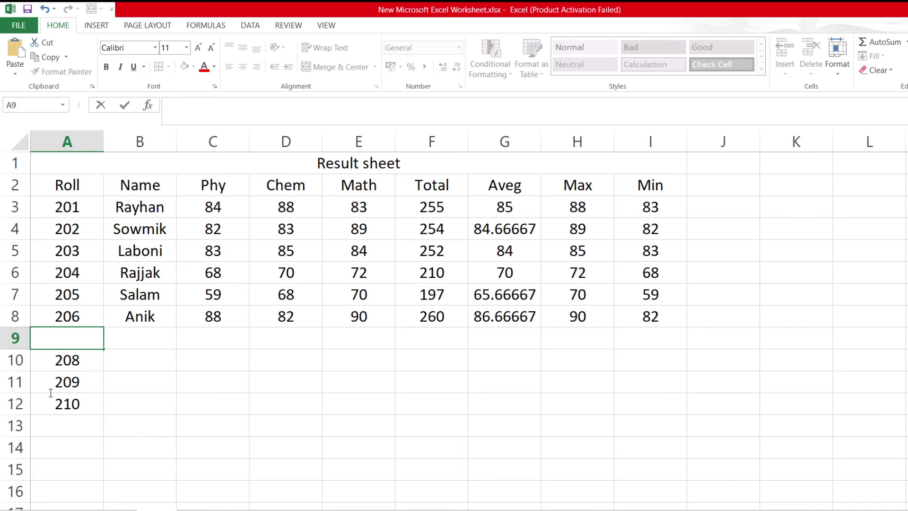
click(66, 382)
drag(68, 342, 68, 415)
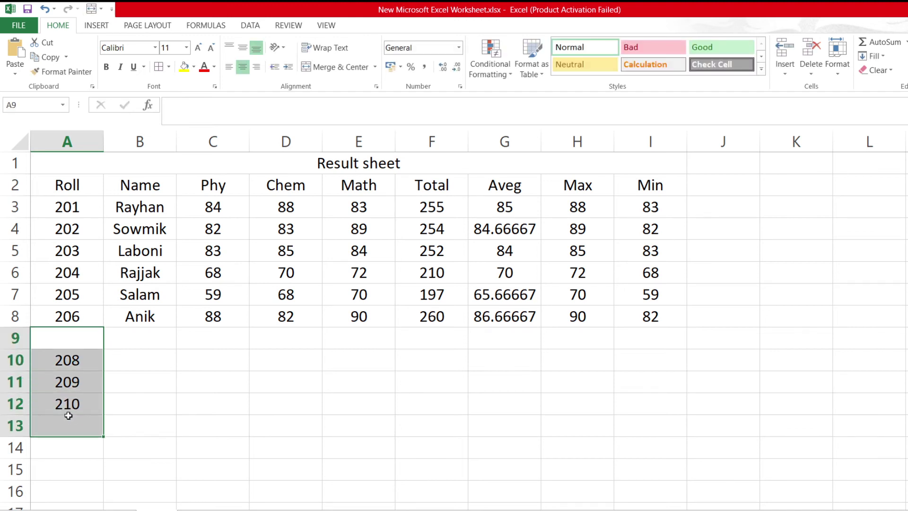
key(Delete)
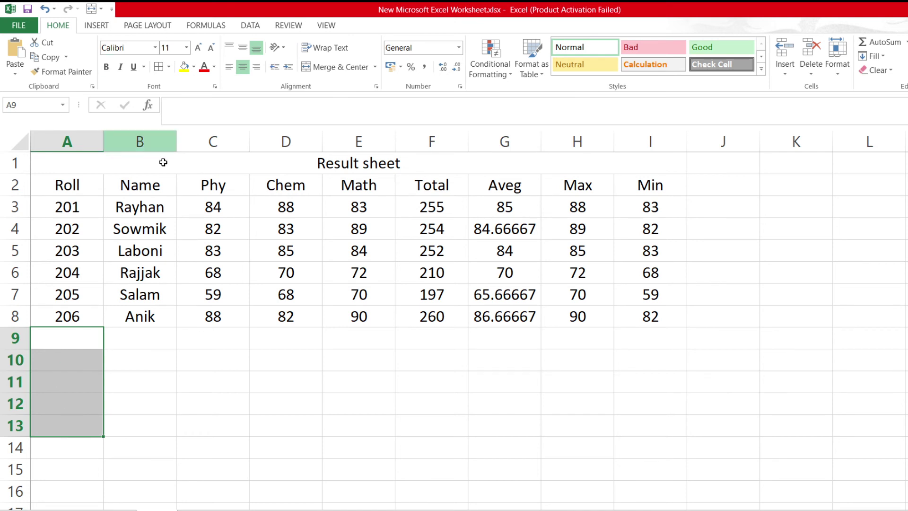
click(142, 229)
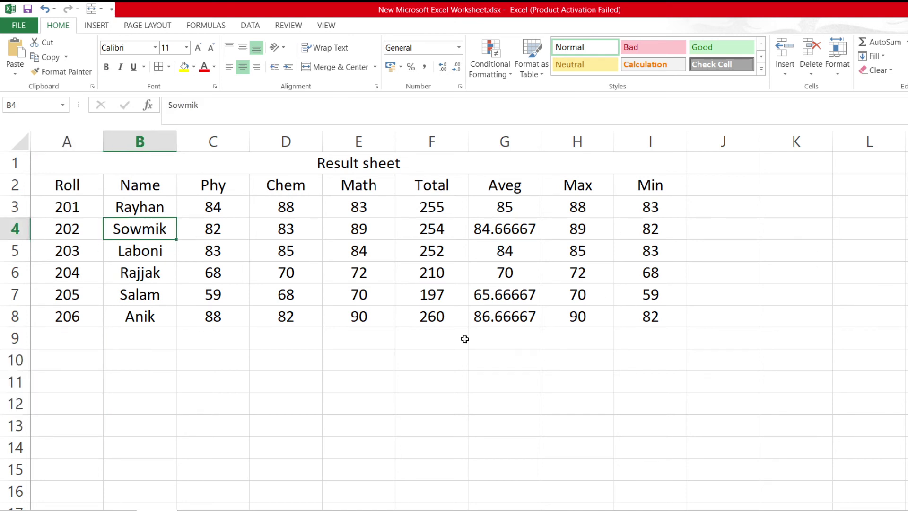
click(316, 269)
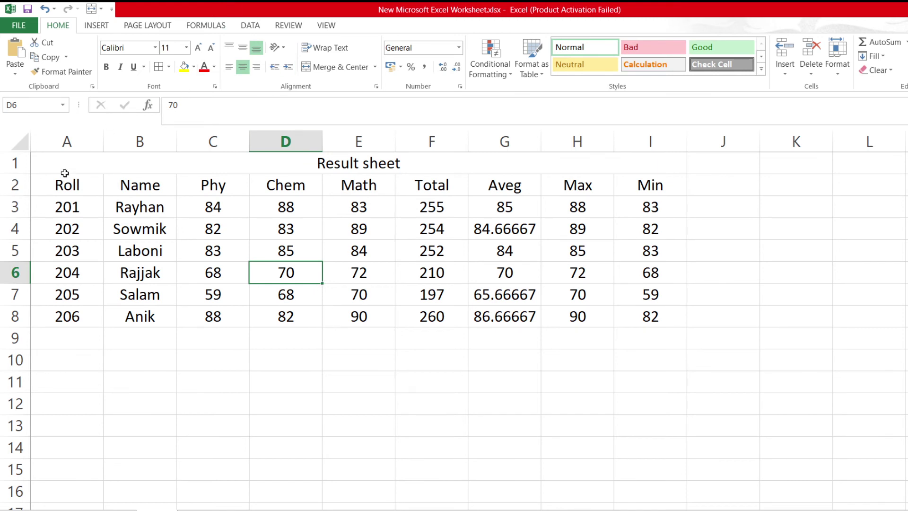
Copy the Result sheet table A1:I8, paste it at F13 on the marks sheet, then undo the paste
mouse_move(44, 167)
mouse_down()
mouse_move(114, 192)
mouse_move(217, 335)
mouse_move(216, 310)
mouse_up()
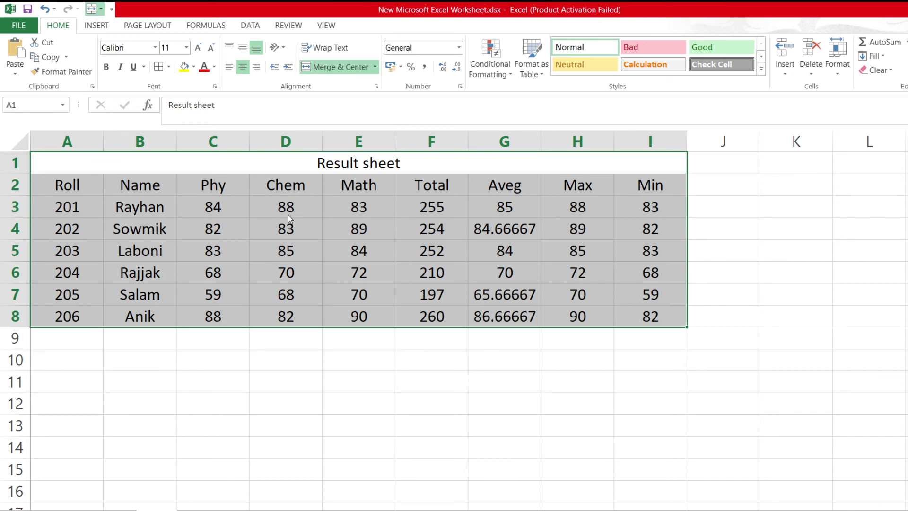
key(ctrl+c)
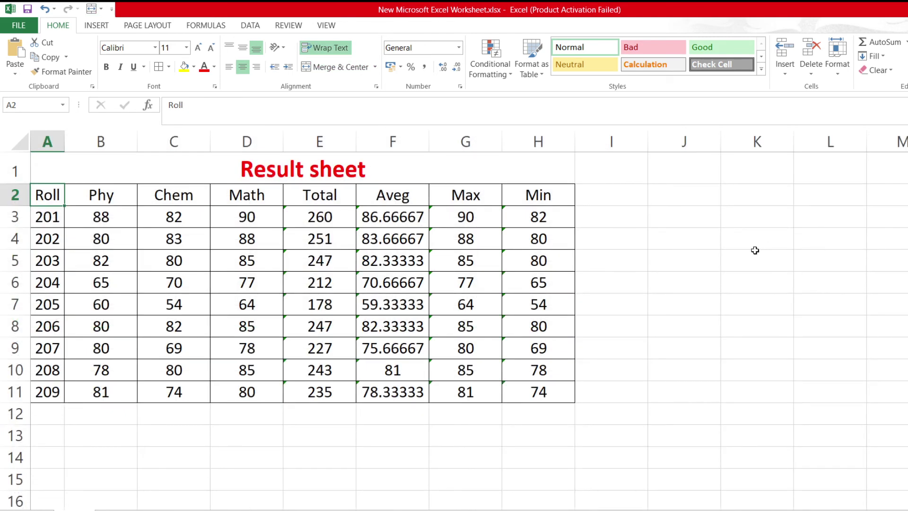
click(387, 437)
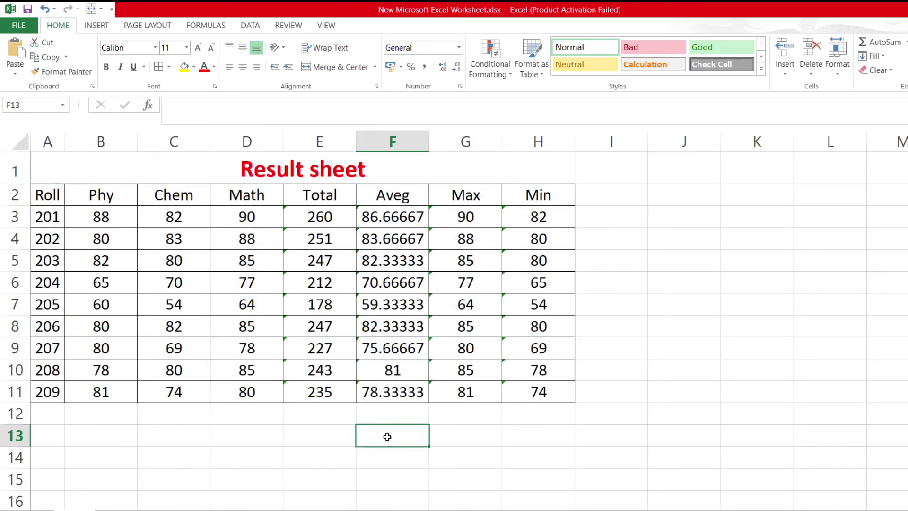
mouse_move(387, 437)
mouse_down()
mouse_move(409, 474)
mouse_move(403, 381)
mouse_up()
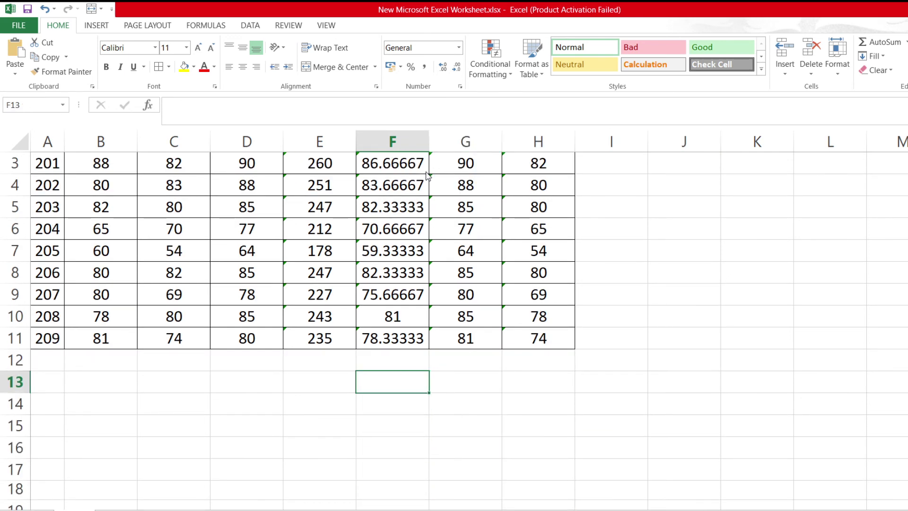
key(ctrl+v)
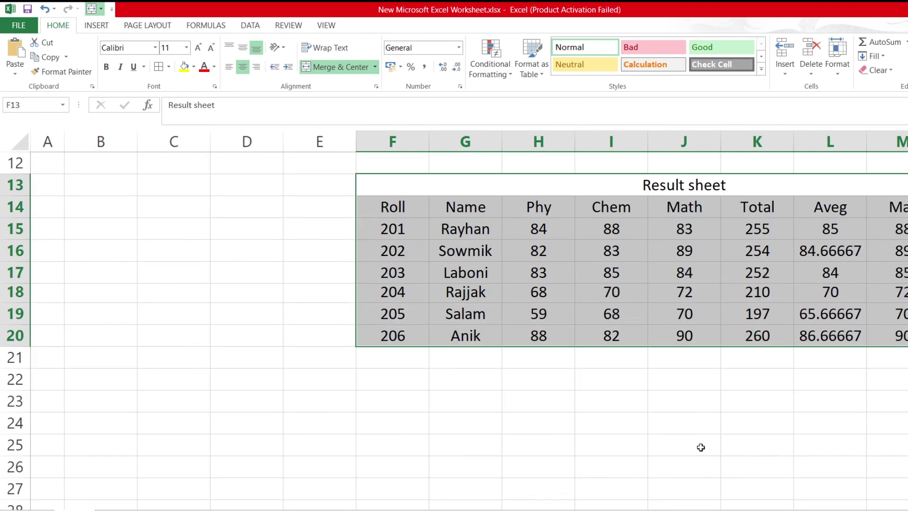
scroll(701, 450, down, 3)
scroll(683, 207, up, 3)
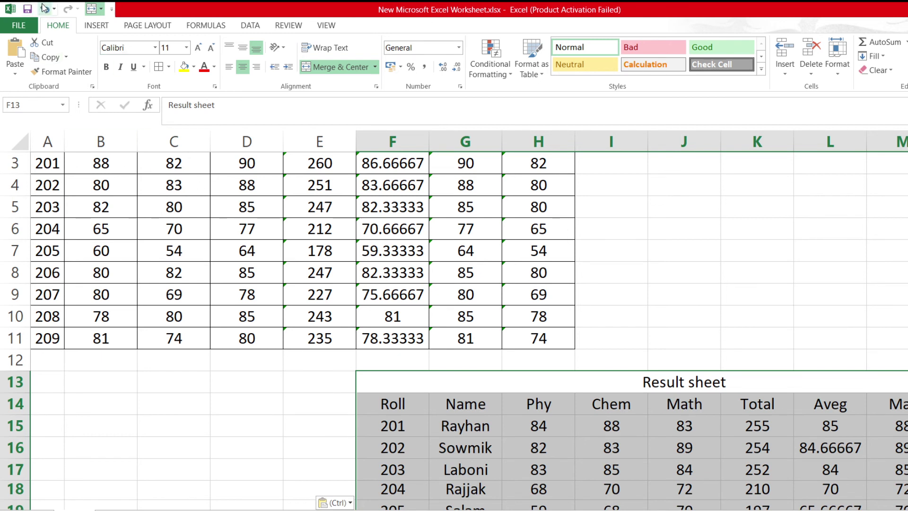
click(45, 10)
click(45, 9)
click(44, 9)
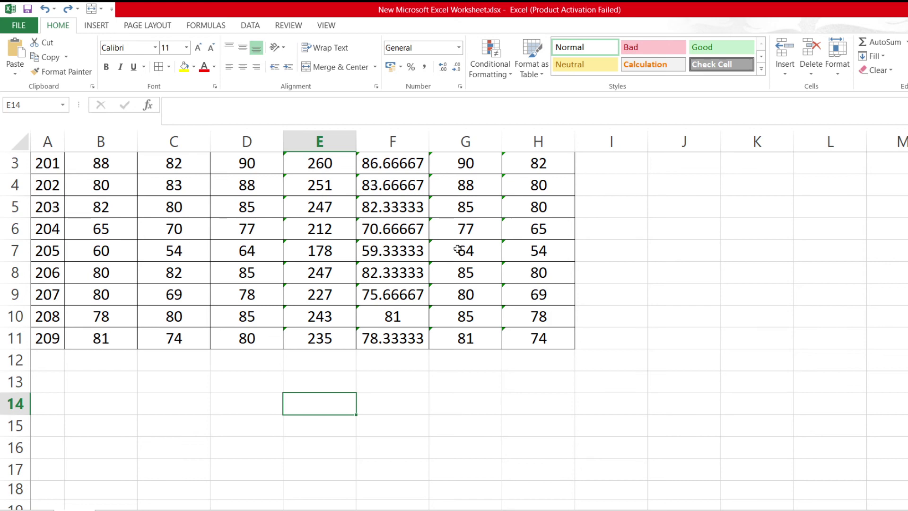
scroll(553, 236, up, 2)
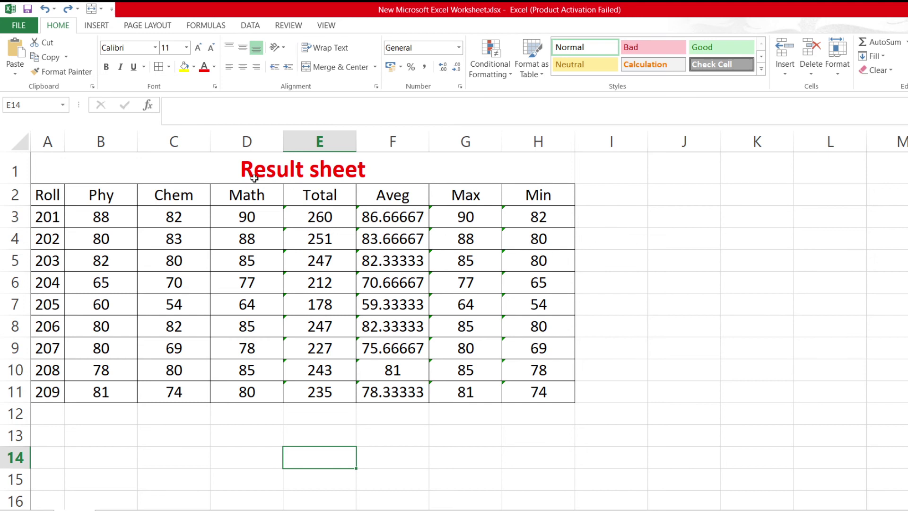
click(432, 167)
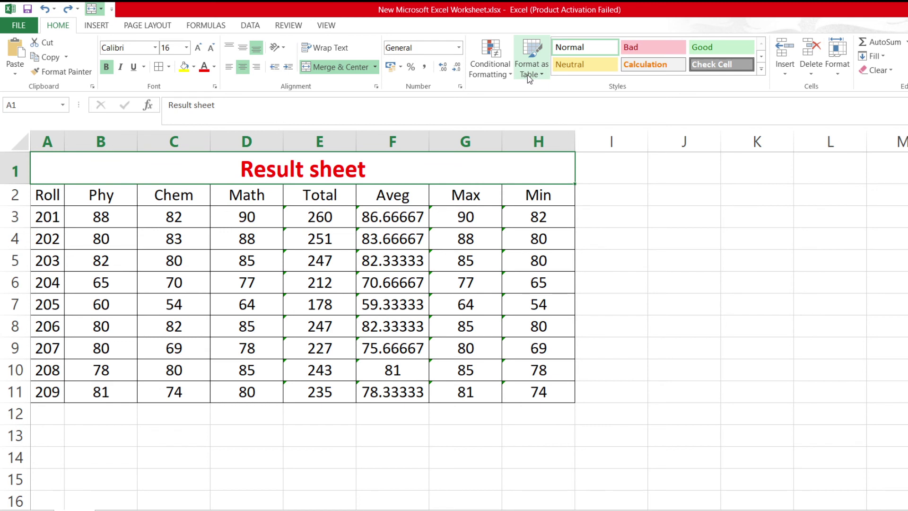
click(714, 241)
click(466, 162)
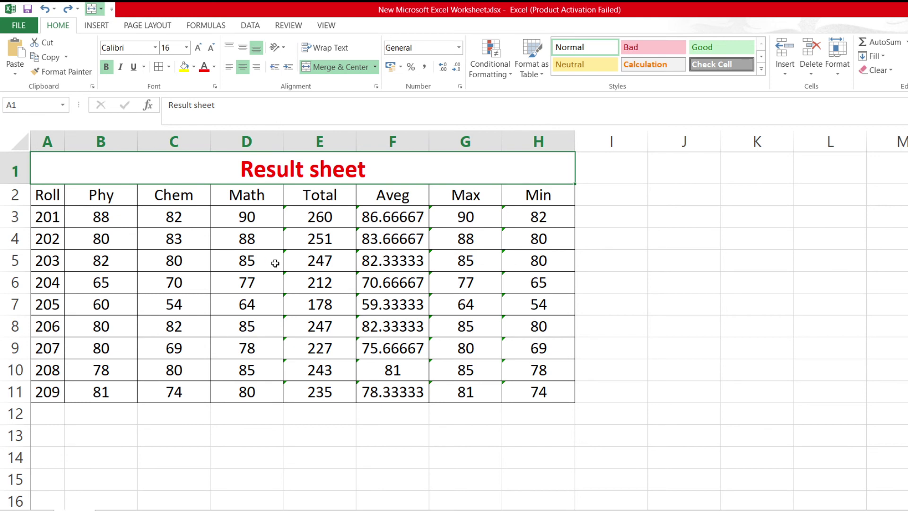
Save the workbook, then choose Save As > Computer with Desktop as the current folder
click(17, 25)
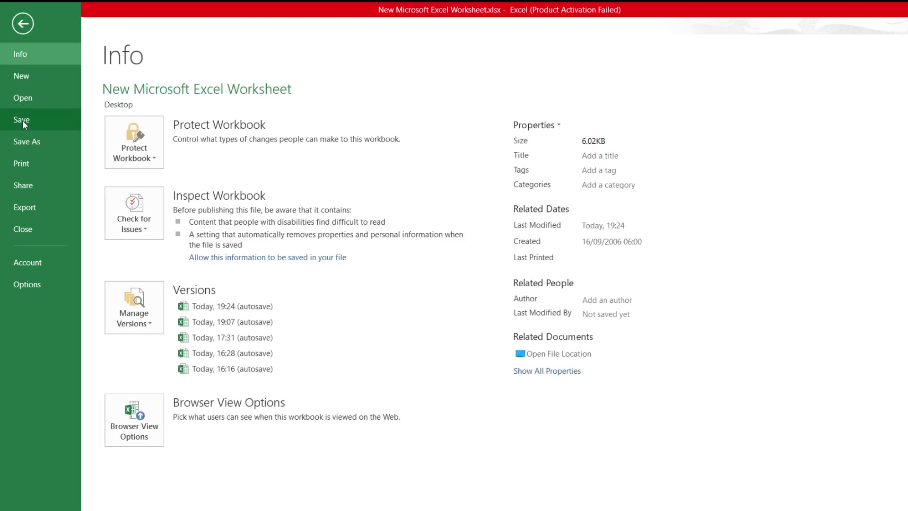
click(18, 121)
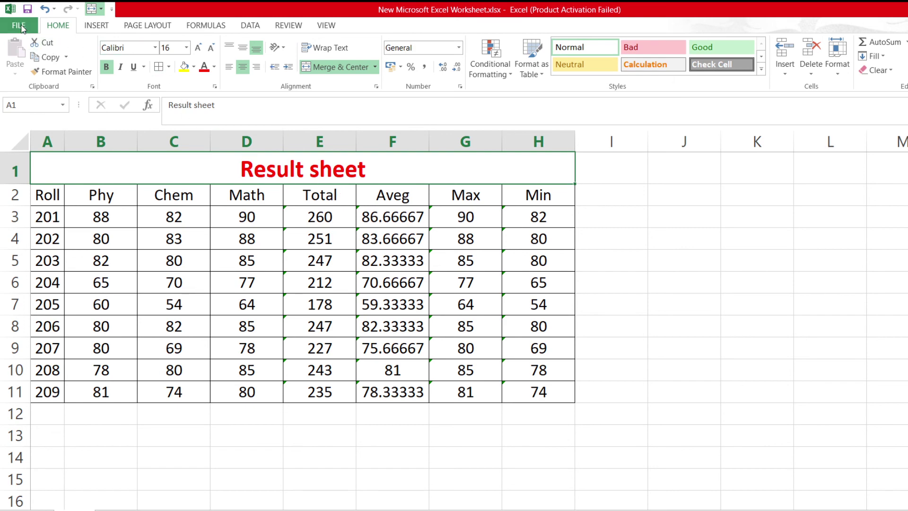
click(22, 26)
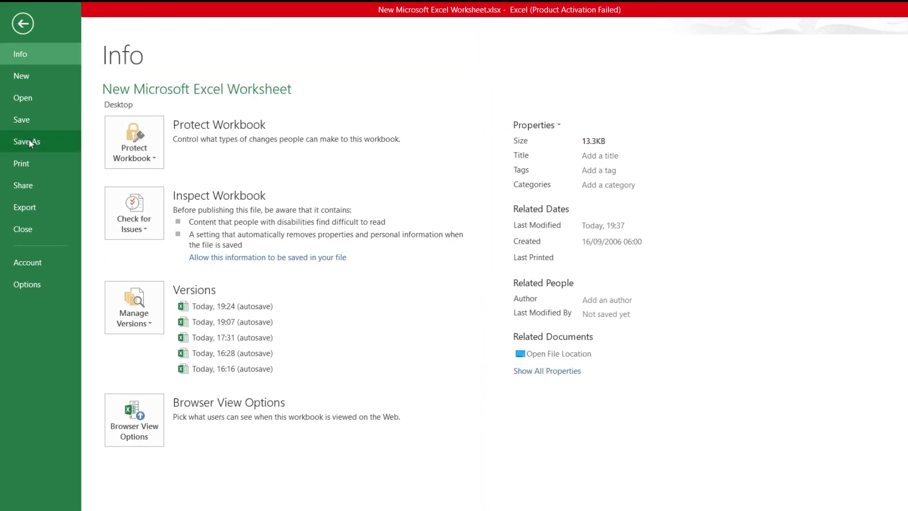
click(29, 141)
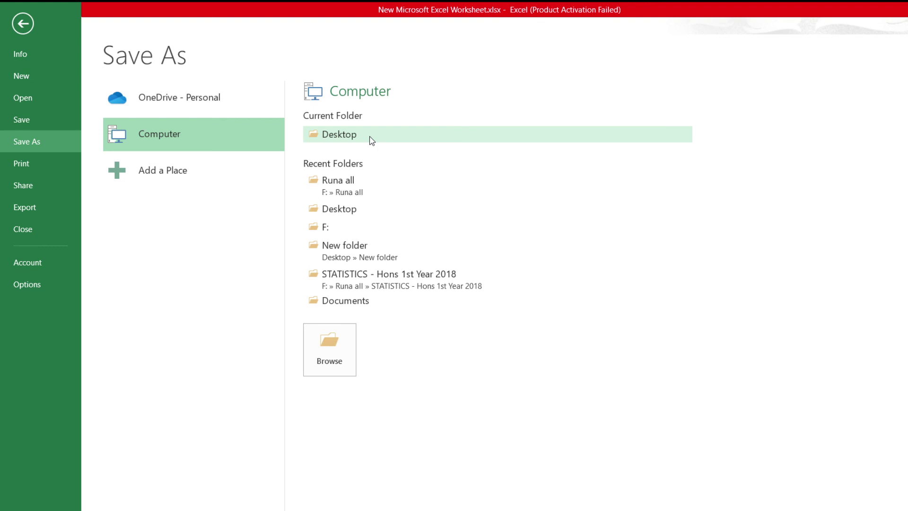
Save to the Desktop as New Microsoft Excel Worksheet1.xlsx
click(372, 137)
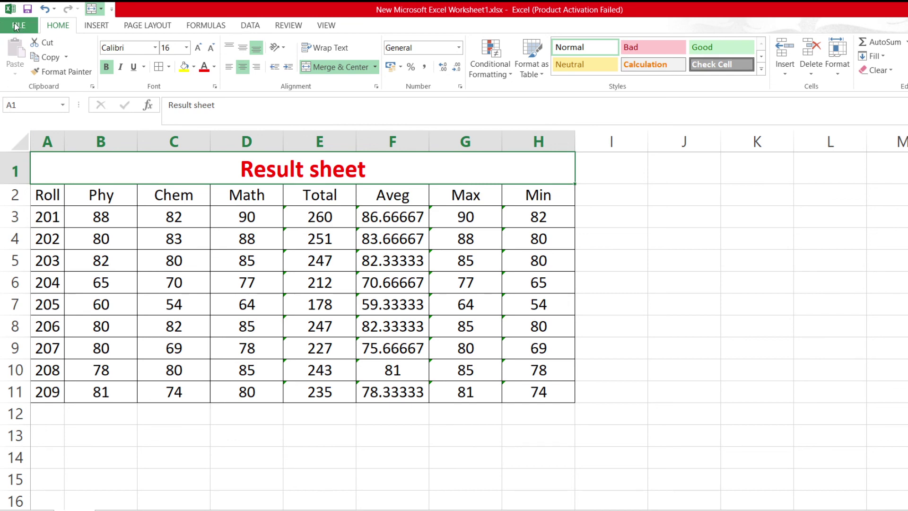
Show Recent Workbooks on the Open page, with New Microsoft Excel Worksheet1.xlsx at the top
click(16, 26)
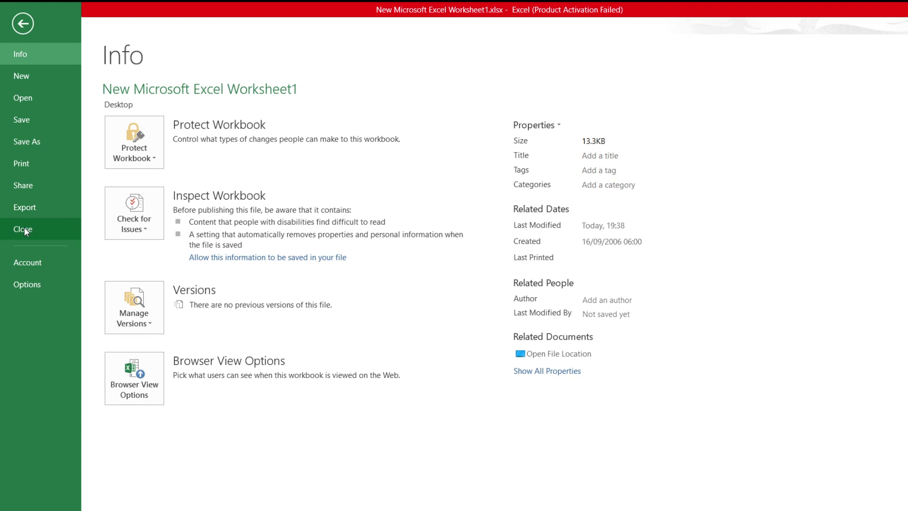
click(17, 29)
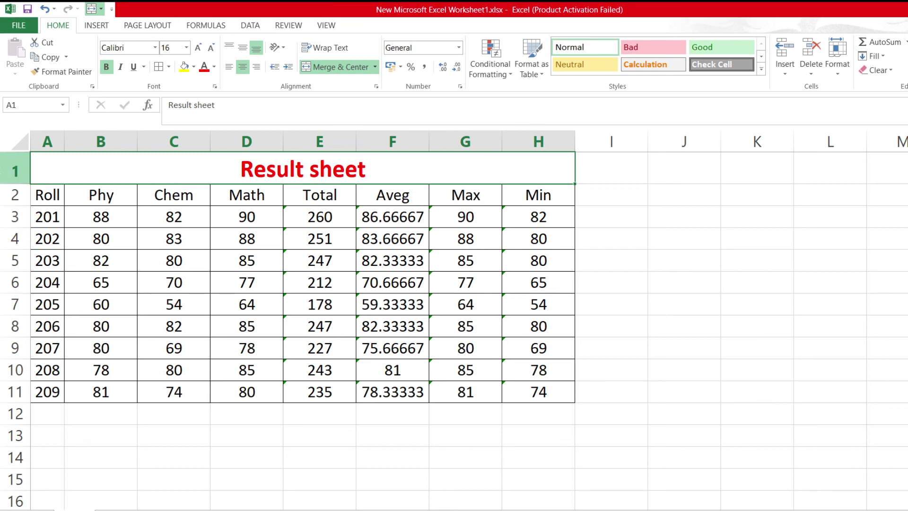
click(19, 26)
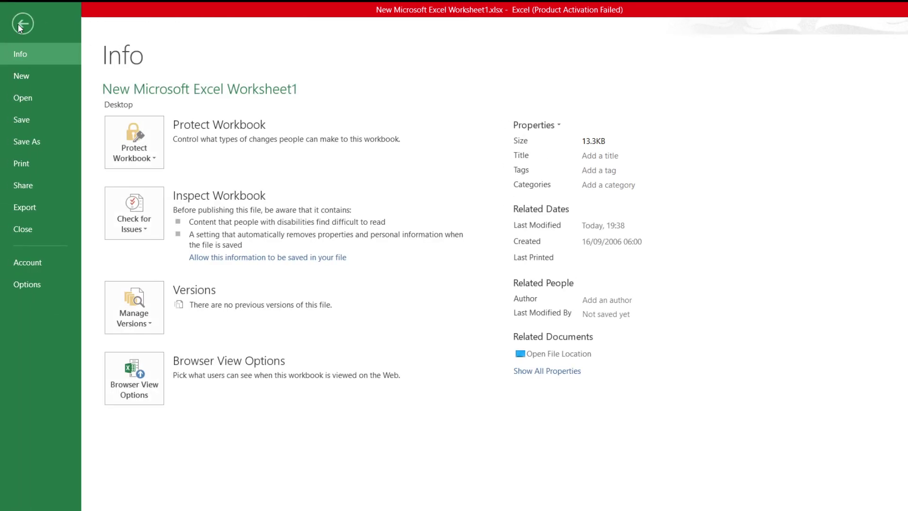
click(19, 99)
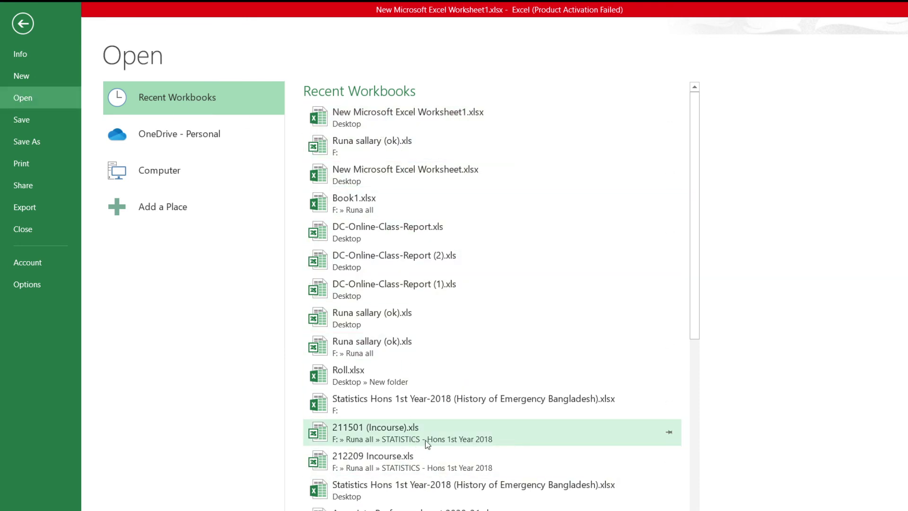
mouse_move(403, 144)
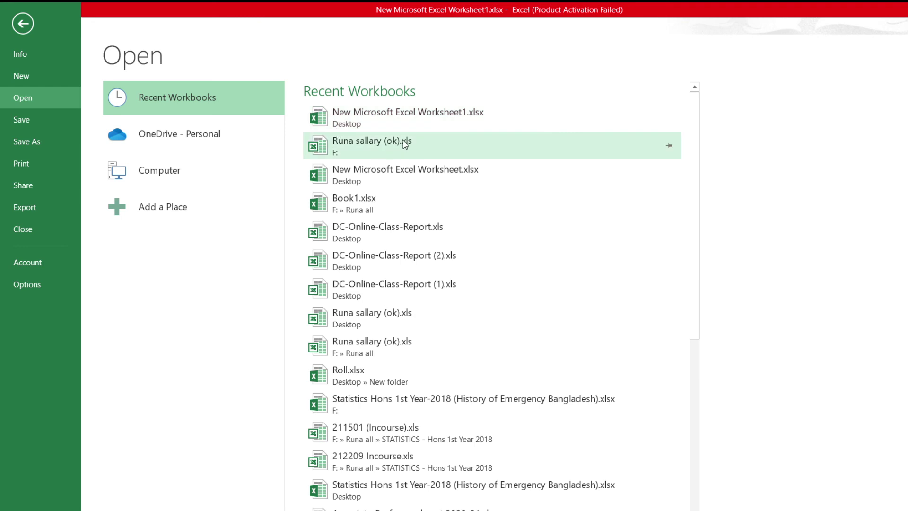
Leave Backstage with Esc and return to the Result sheet
key(Escape)
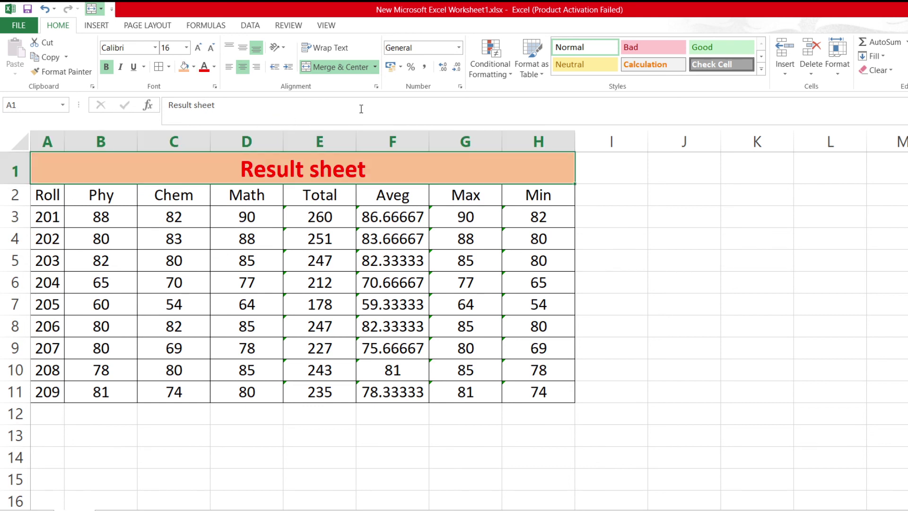
Fill the table cells A2:H11, Roll to Min, with a light peach shade
click(714, 201)
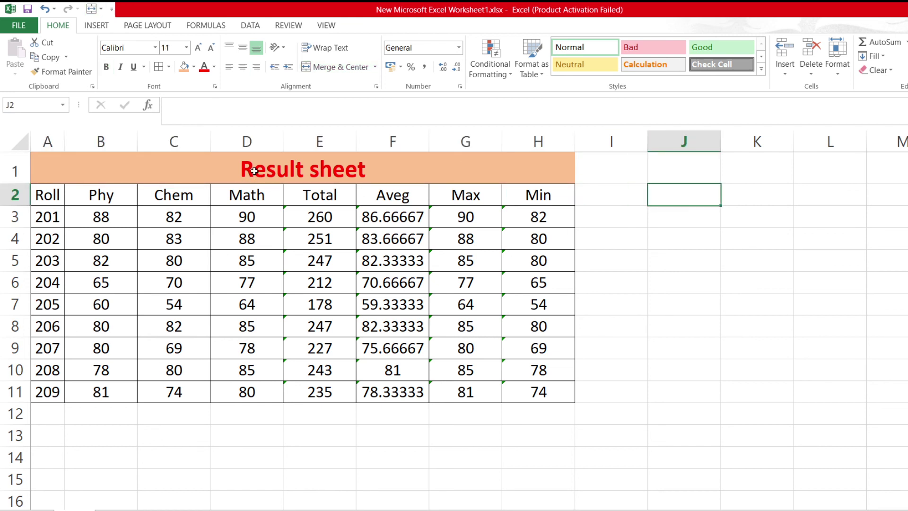
click(48, 202)
drag(45, 207, 524, 395)
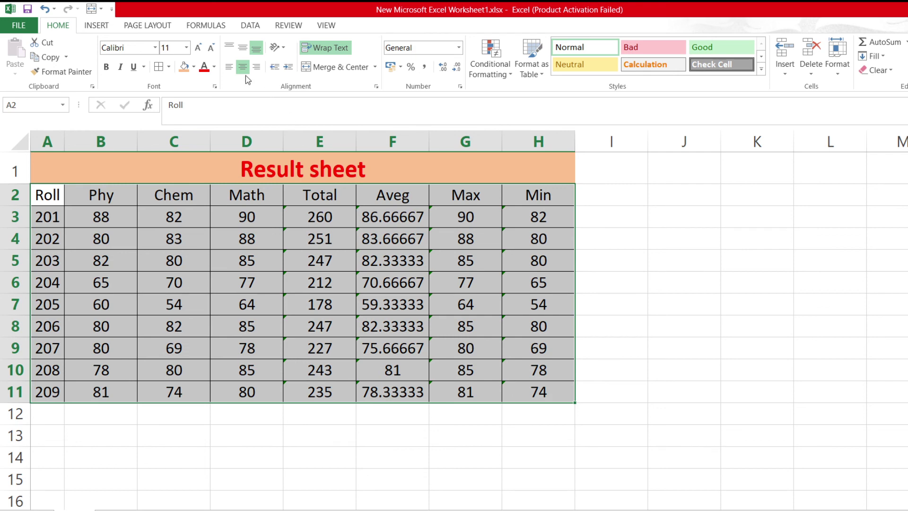
click(184, 66)
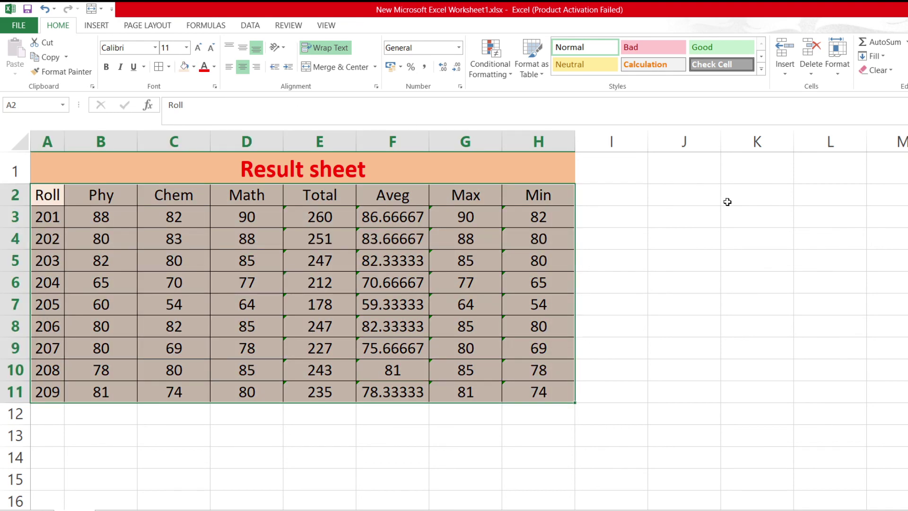
click(728, 202)
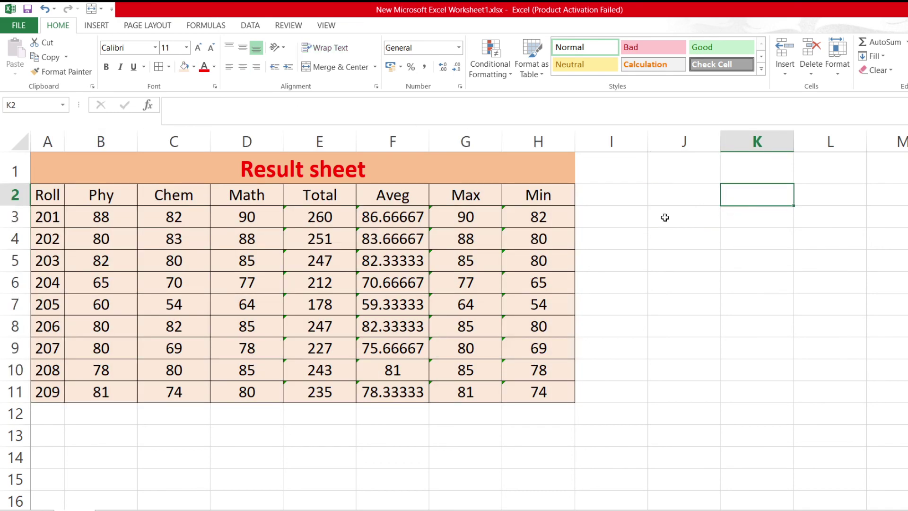